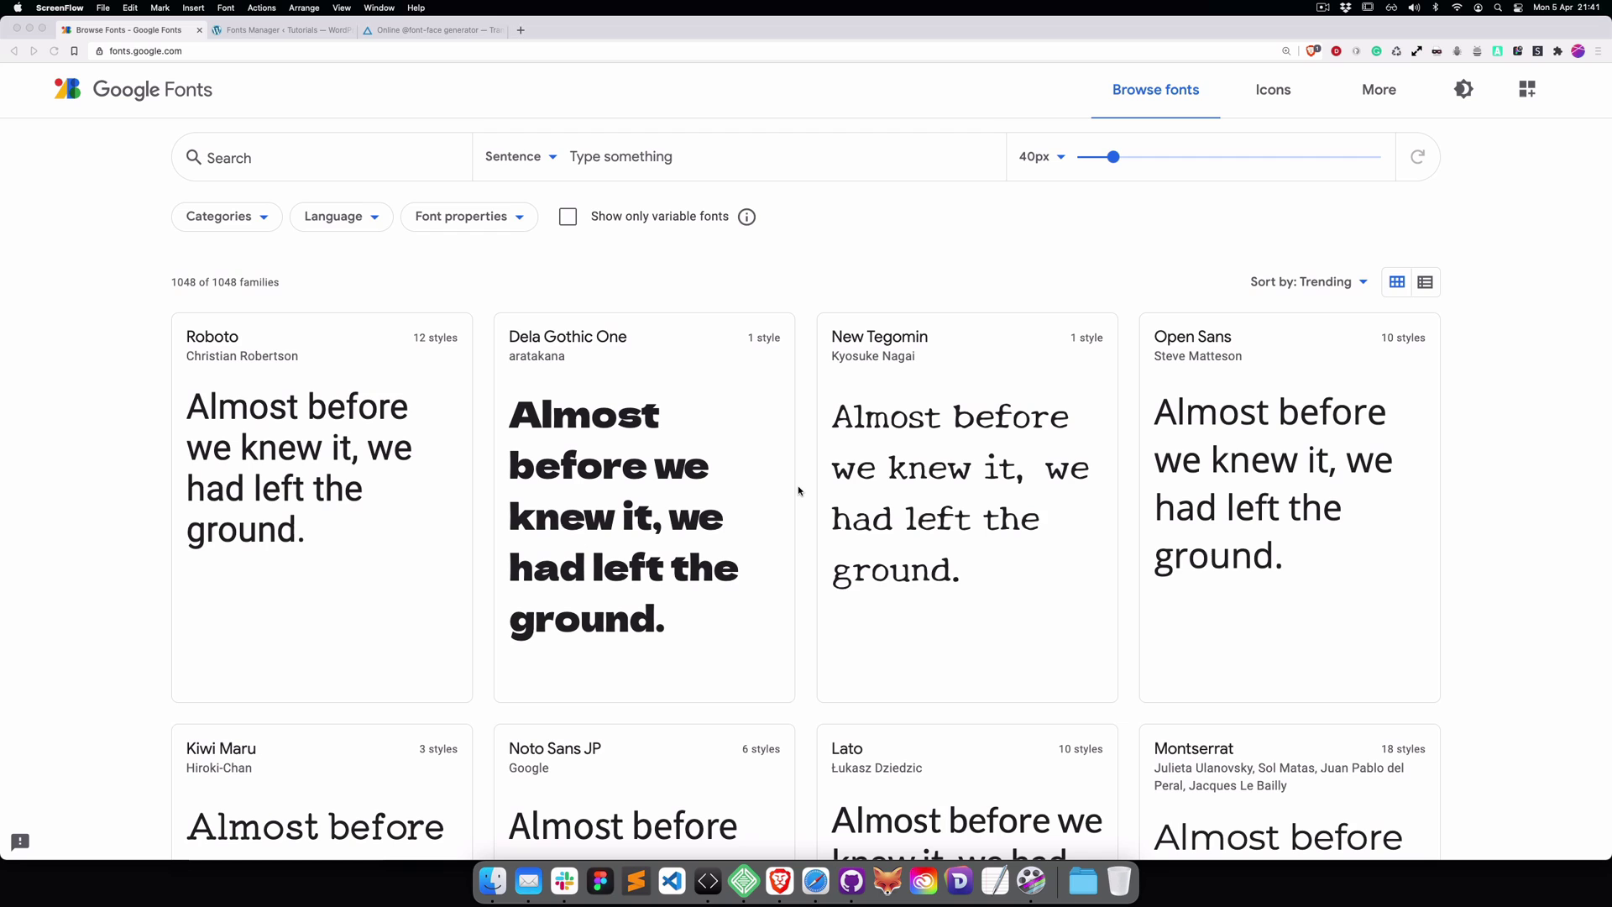
Step: Filter Google Fonts by language to show only Latin families
{"action": "left_click", "coordinate": [798, 491]}
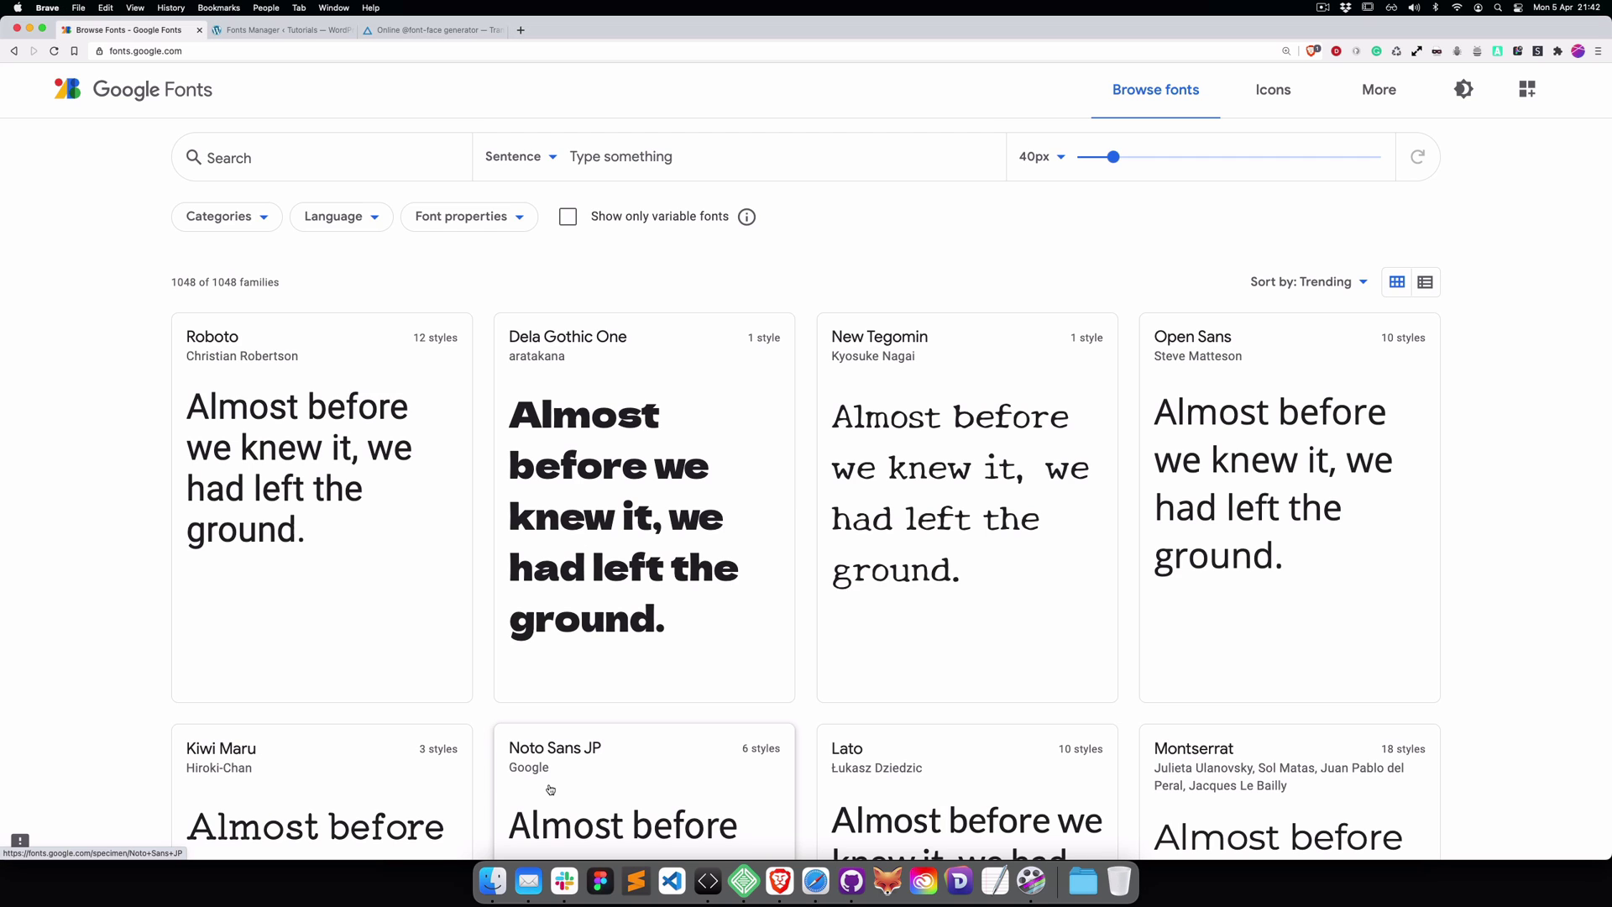
{"action": "left_click", "coordinate": [360, 224]}
{"action": "scroll", "coordinate": [390, 344], "scroll_direction": "down", "scroll_amount": 5}
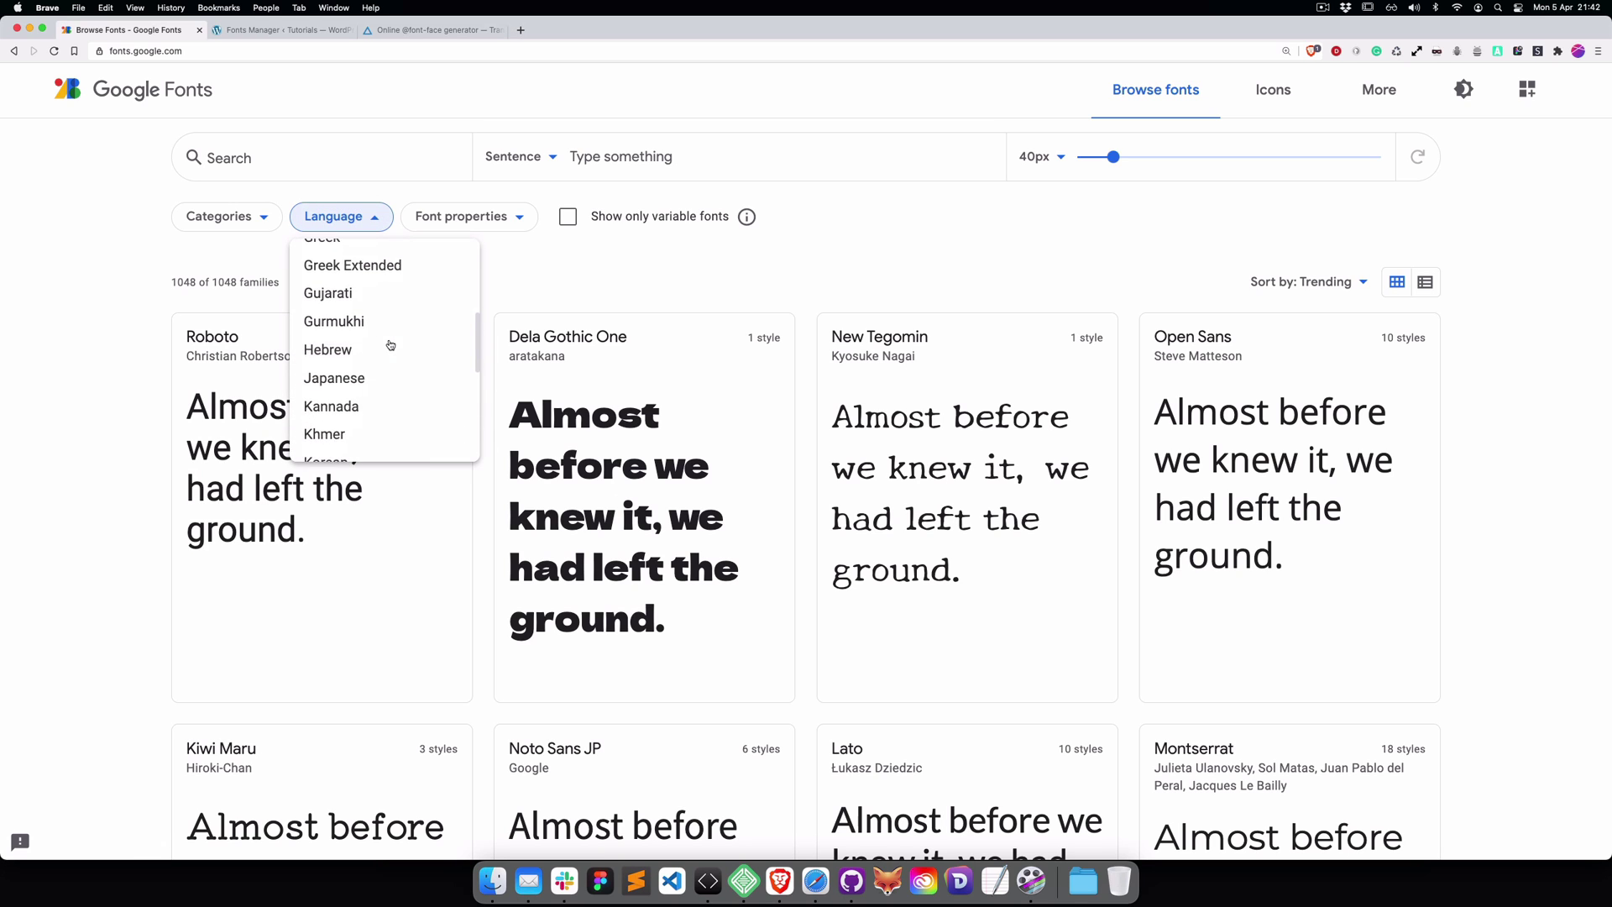
{"action": "scroll", "coordinate": [389, 345], "scroll_direction": "down", "scroll_amount": 3}
{"action": "left_click", "coordinate": [329, 373]}
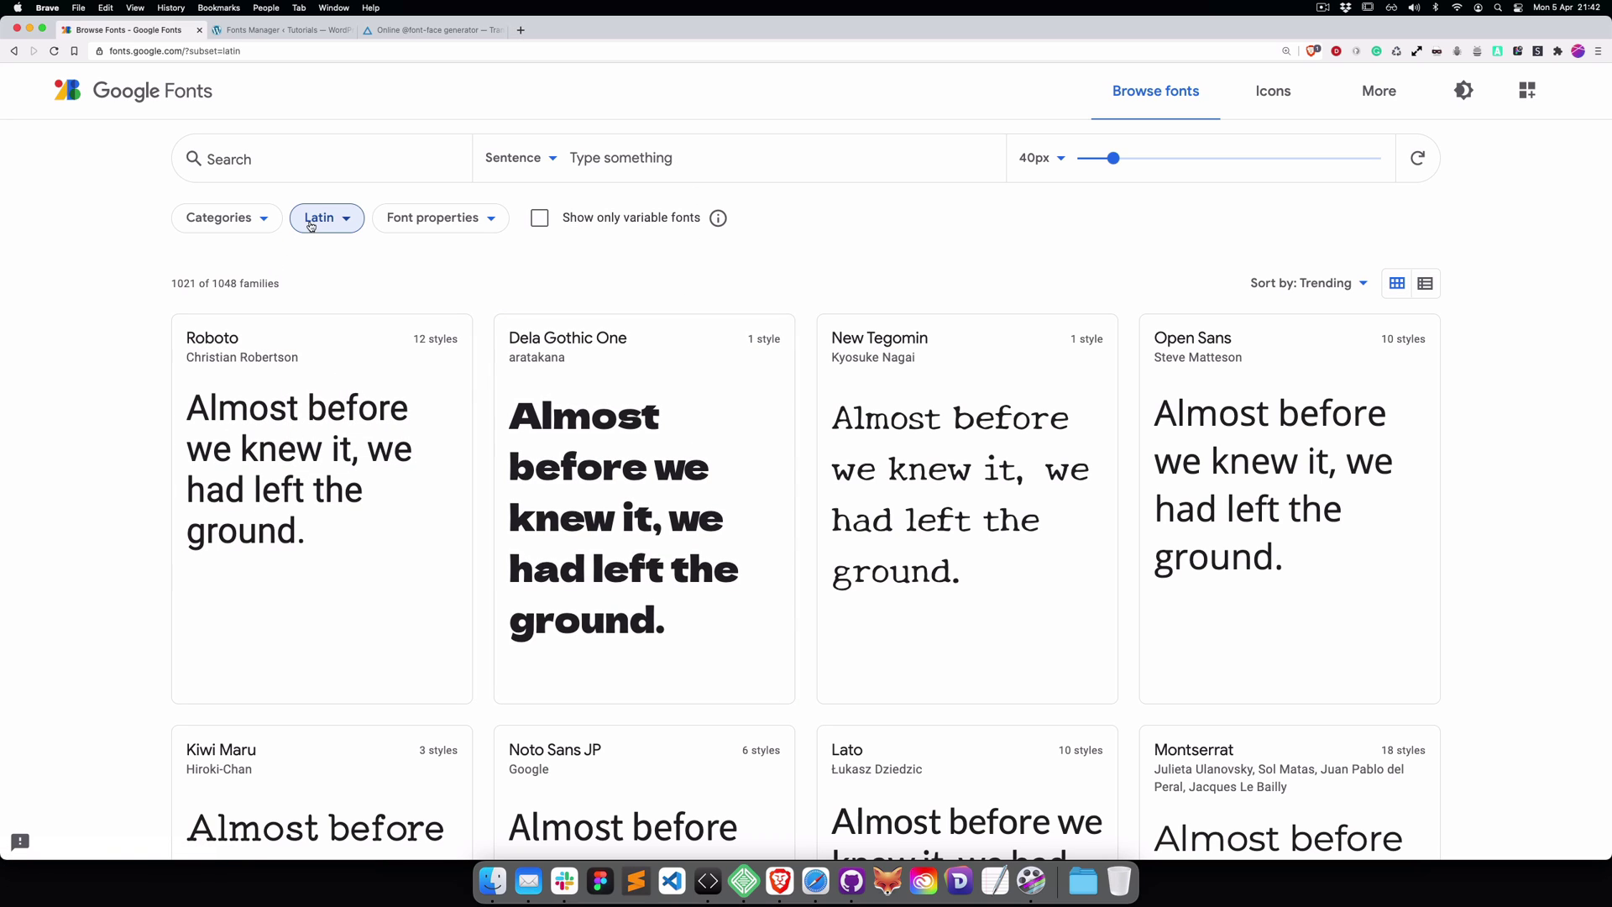
Step: Use Alphabet preview in full-width list view, then enter custom preview text ßöø
{"action": "left_click", "coordinate": [516, 160]}
{"action": "left_click", "coordinate": [525, 258]}
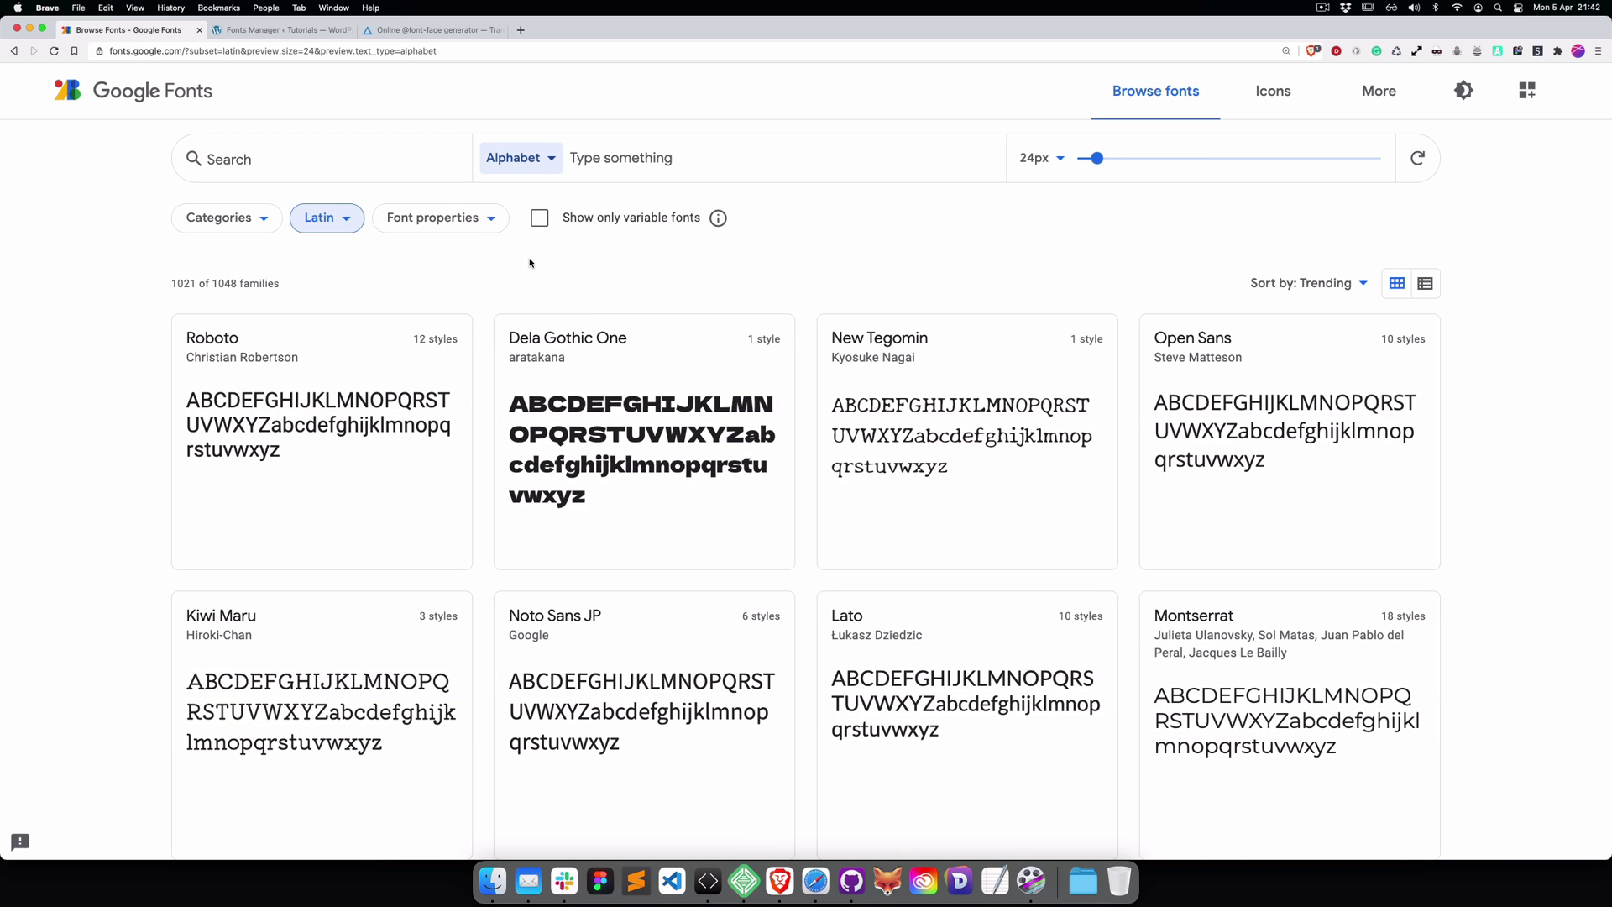
{"action": "left_click", "coordinate": [1425, 284]}
{"action": "scroll", "coordinate": [740, 458], "scroll_direction": "down", "scroll_amount": 3}
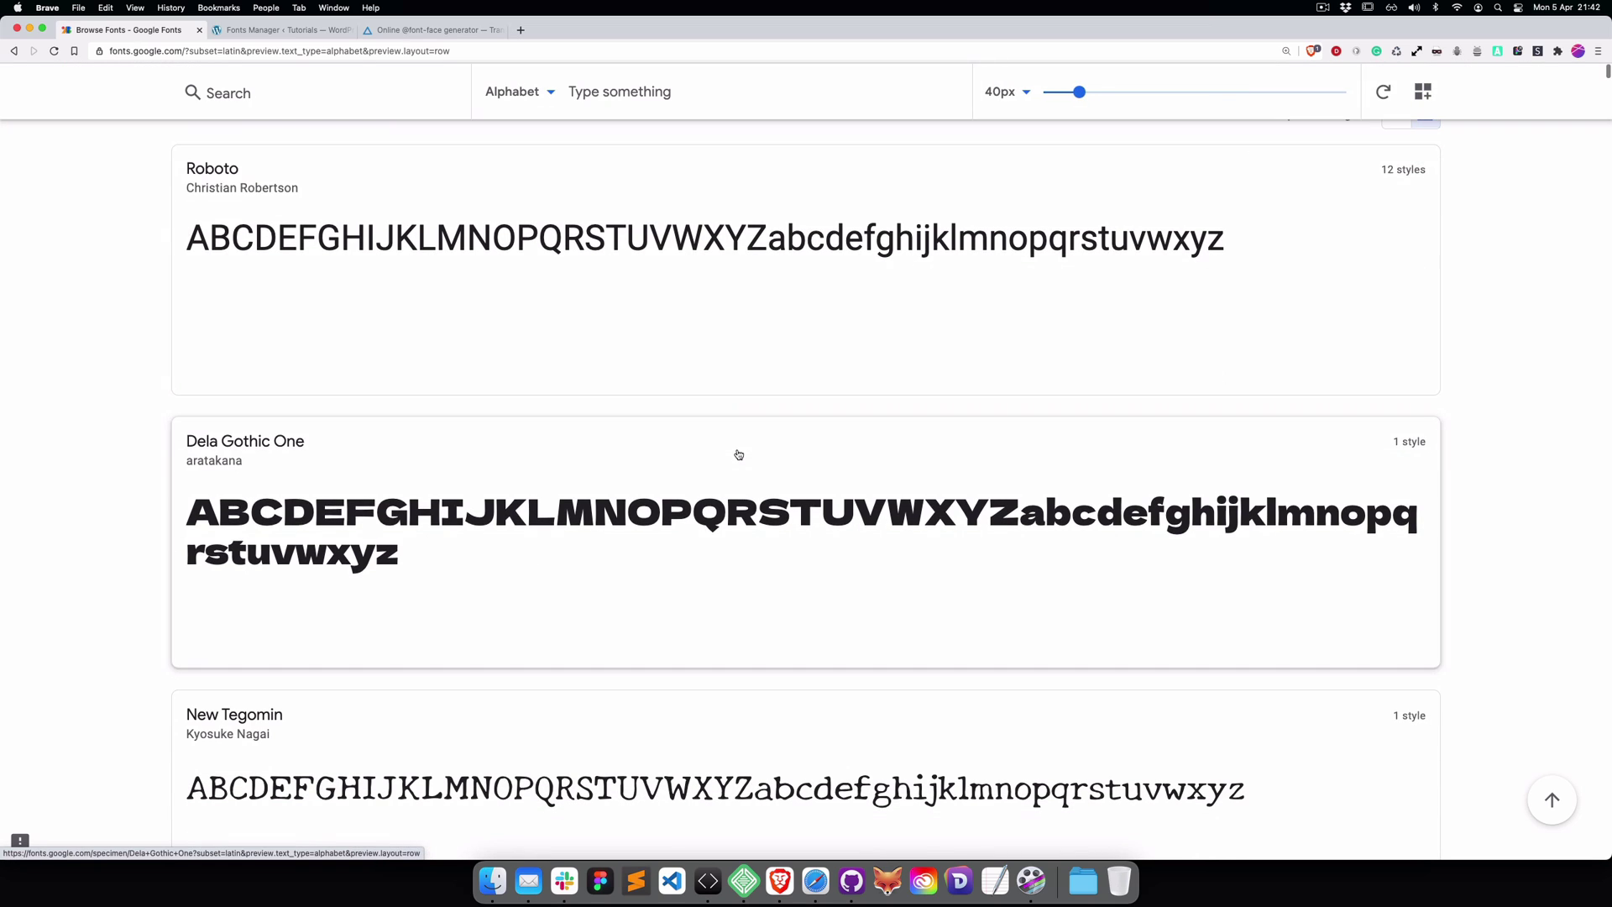
{"action": "left_click", "coordinate": [696, 90]}
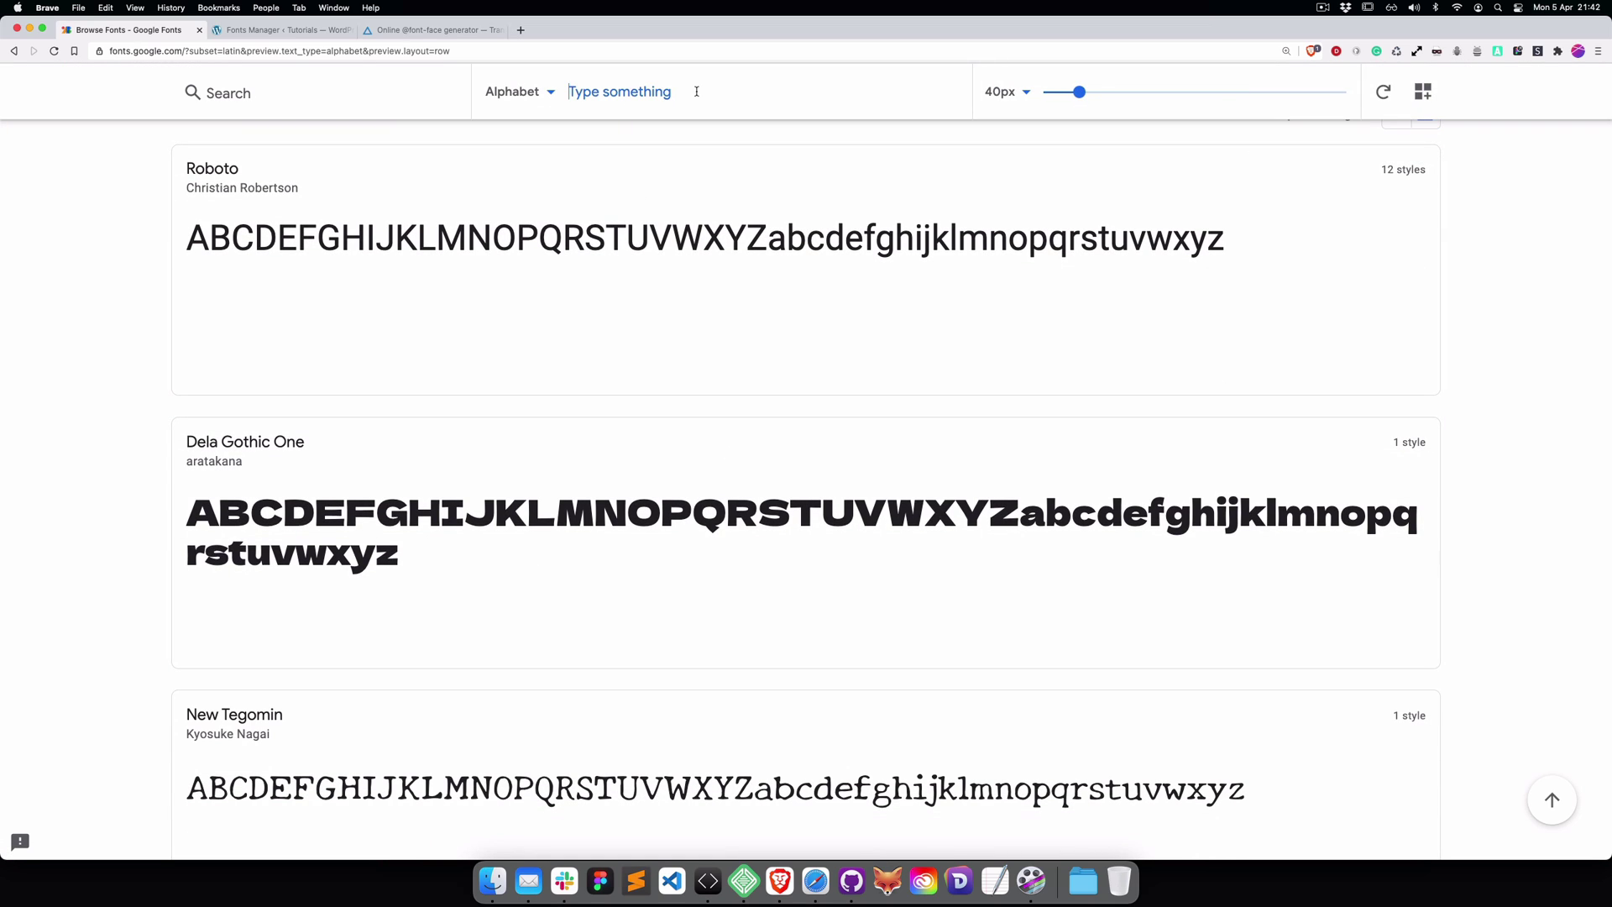
{"action": "type", "text": "ß"}
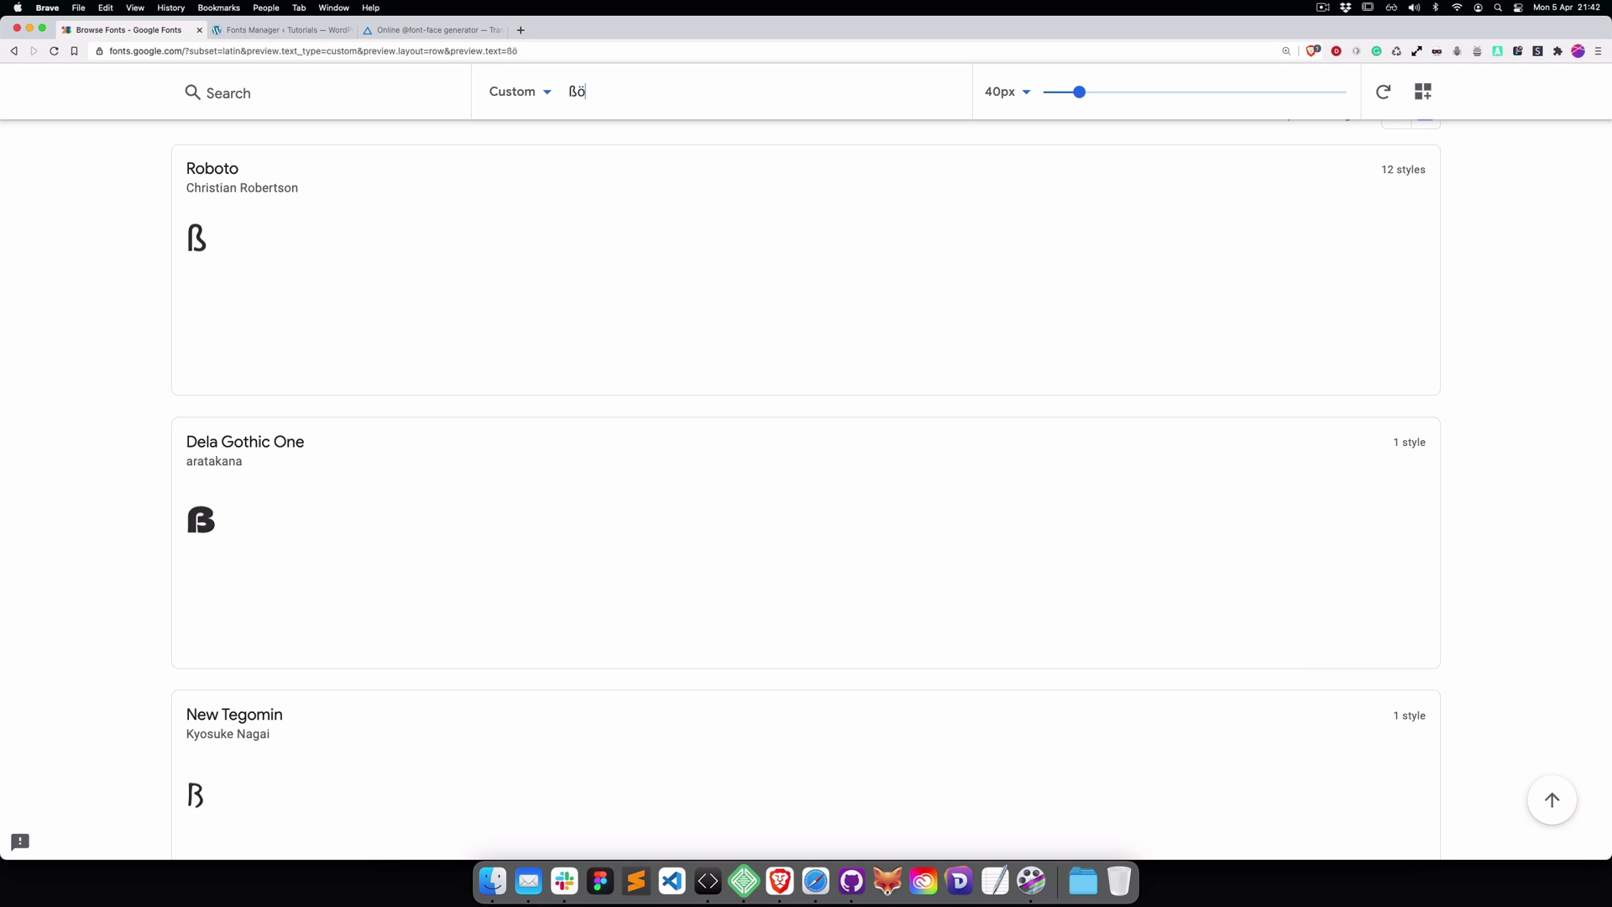
{"action": "type", "text": "ö"}
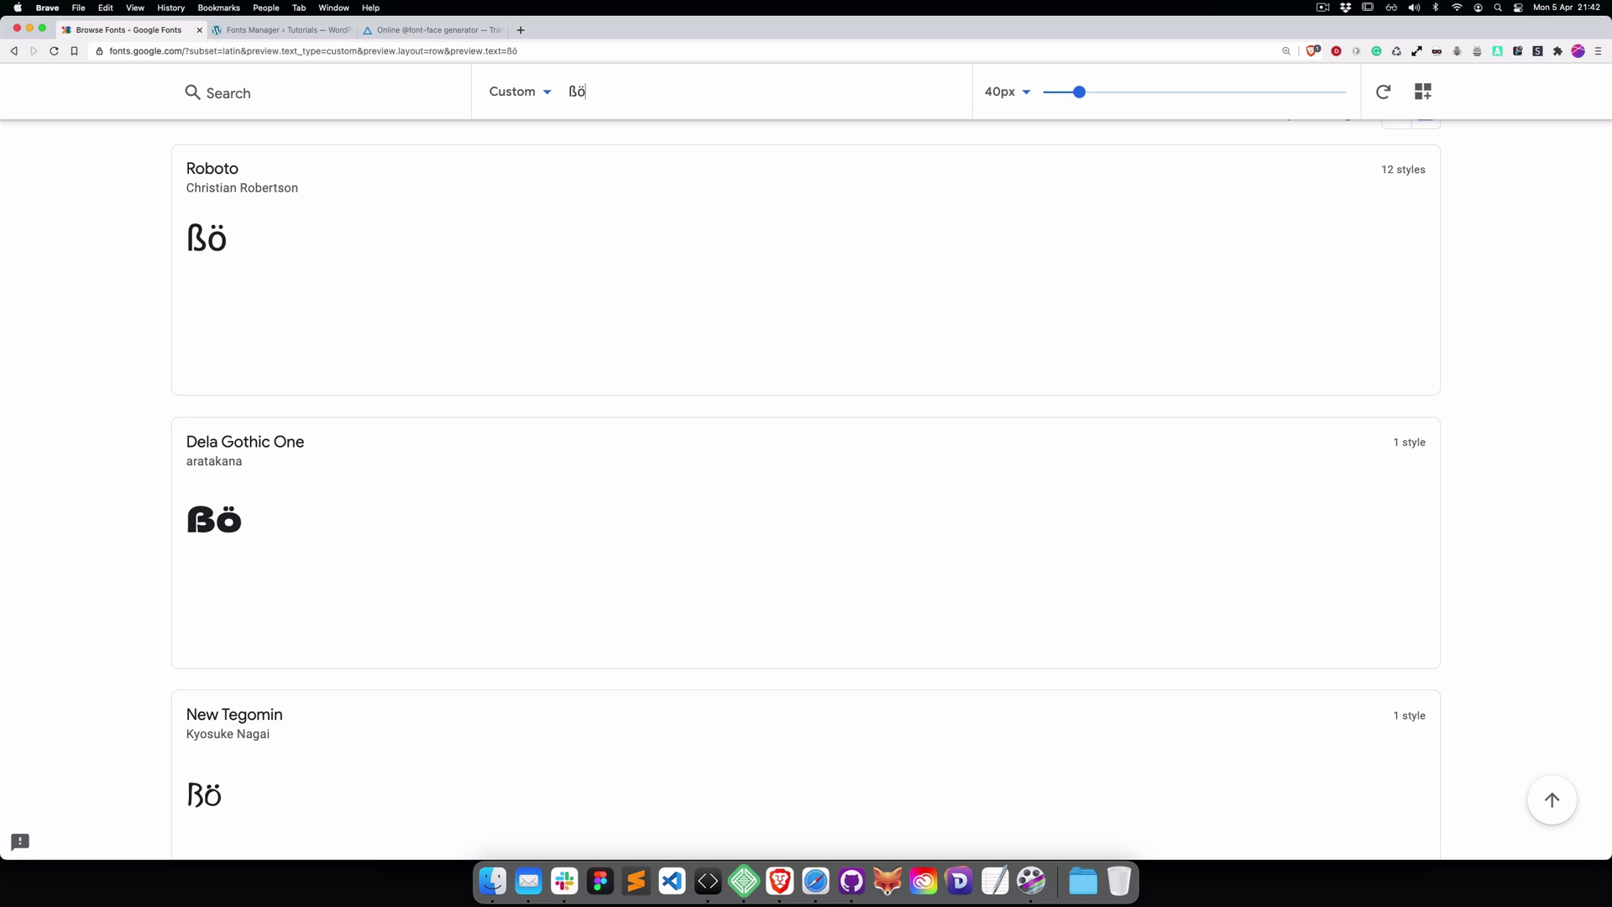
{"action": "type", "text": "ø"}
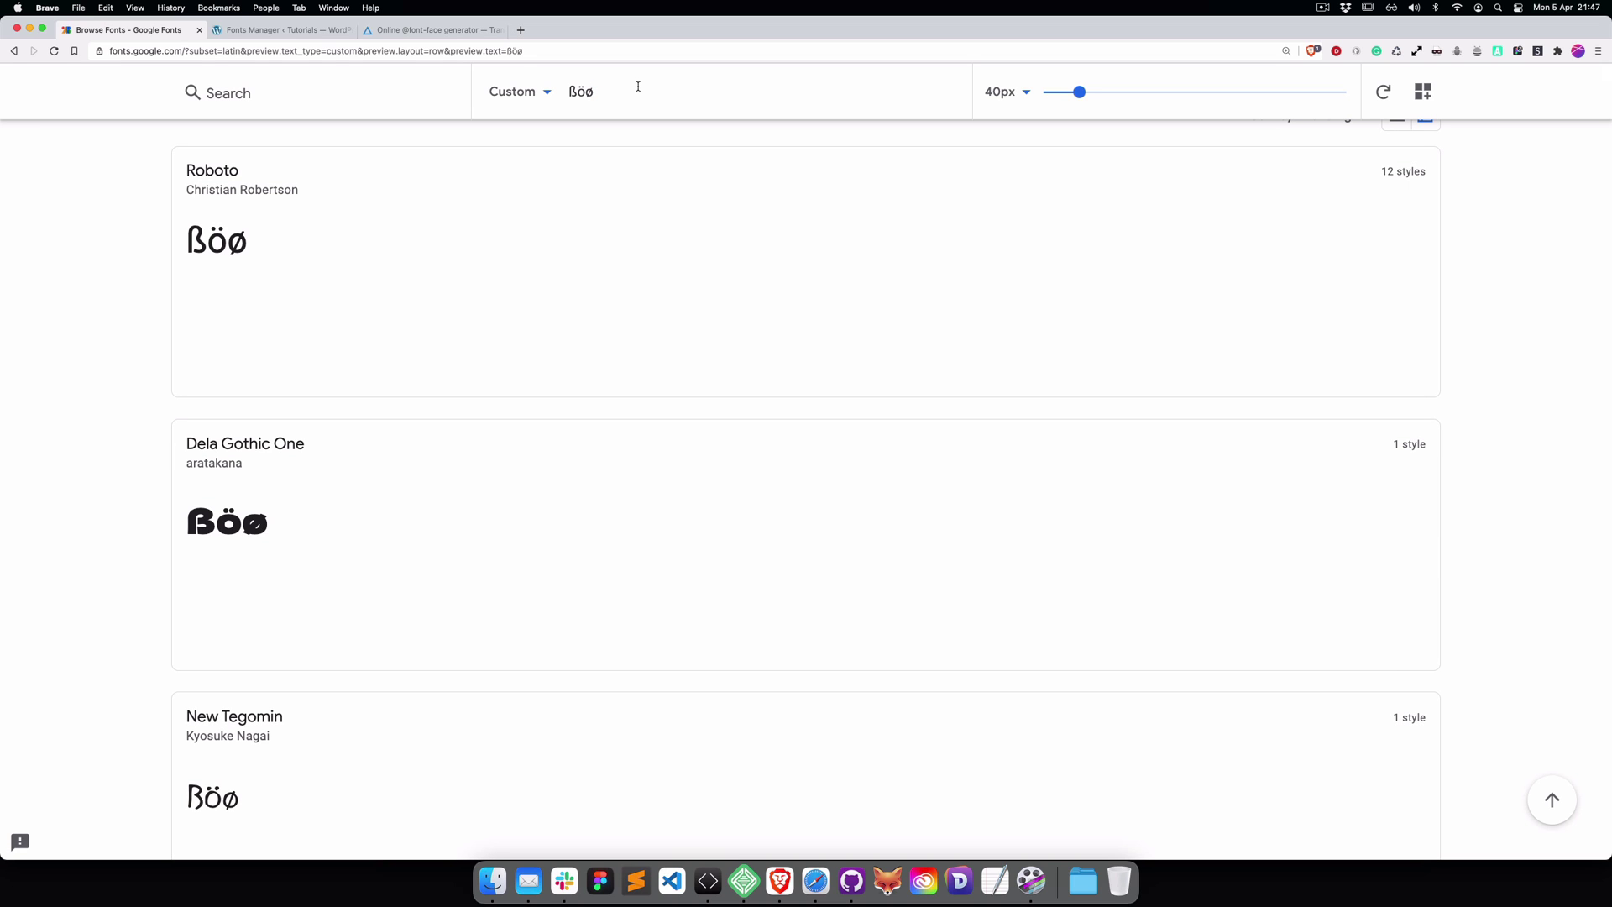
Step: Change the Language filter to Latin Extended only
{"action": "scroll", "coordinate": [511, 255], "scroll_direction": "up", "scroll_amount": 5}
{"action": "left_click", "coordinate": [339, 234]}
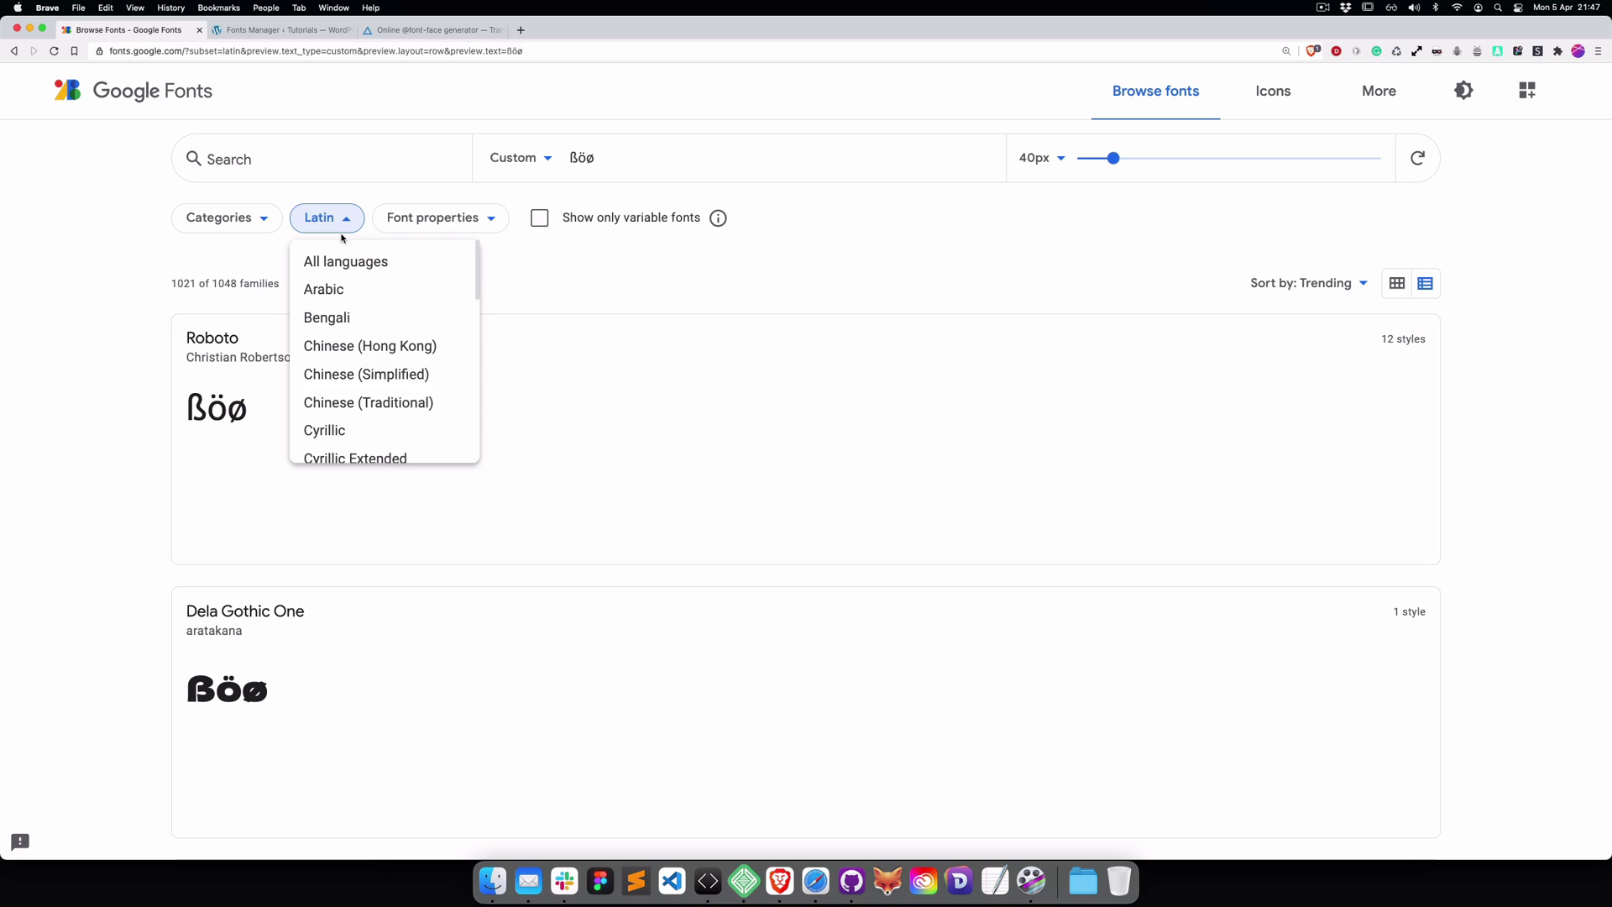
{"action": "scroll", "coordinate": [390, 370], "scroll_direction": "down", "scroll_amount": 6}
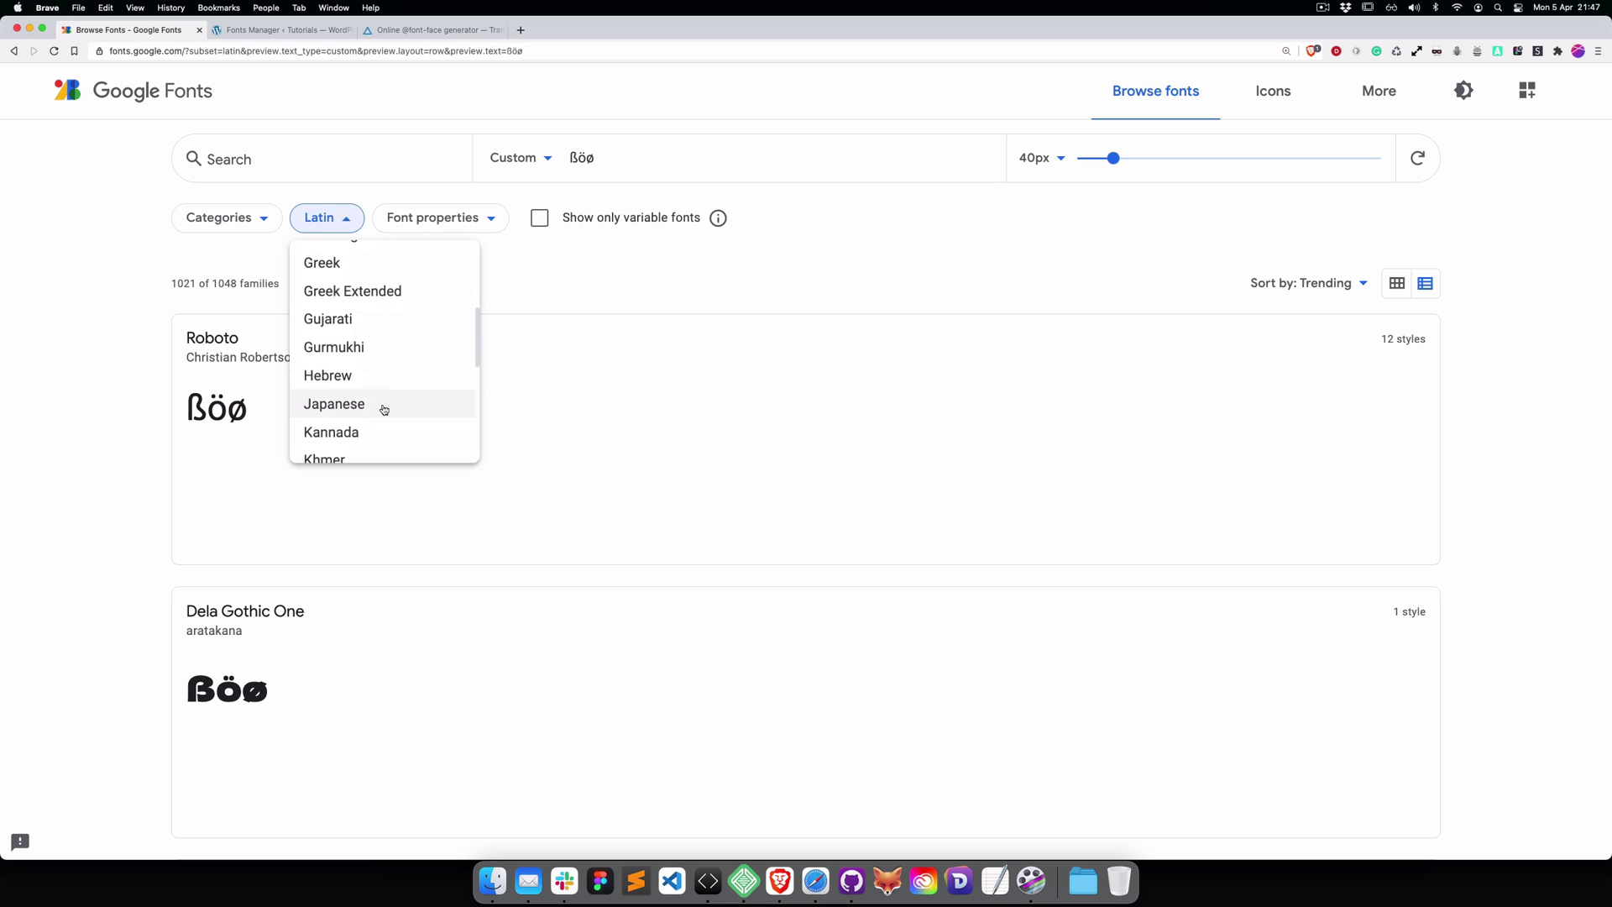
{"action": "scroll", "coordinate": [384, 408], "scroll_direction": "down", "scroll_amount": 4}
{"action": "left_click", "coordinate": [384, 389]}
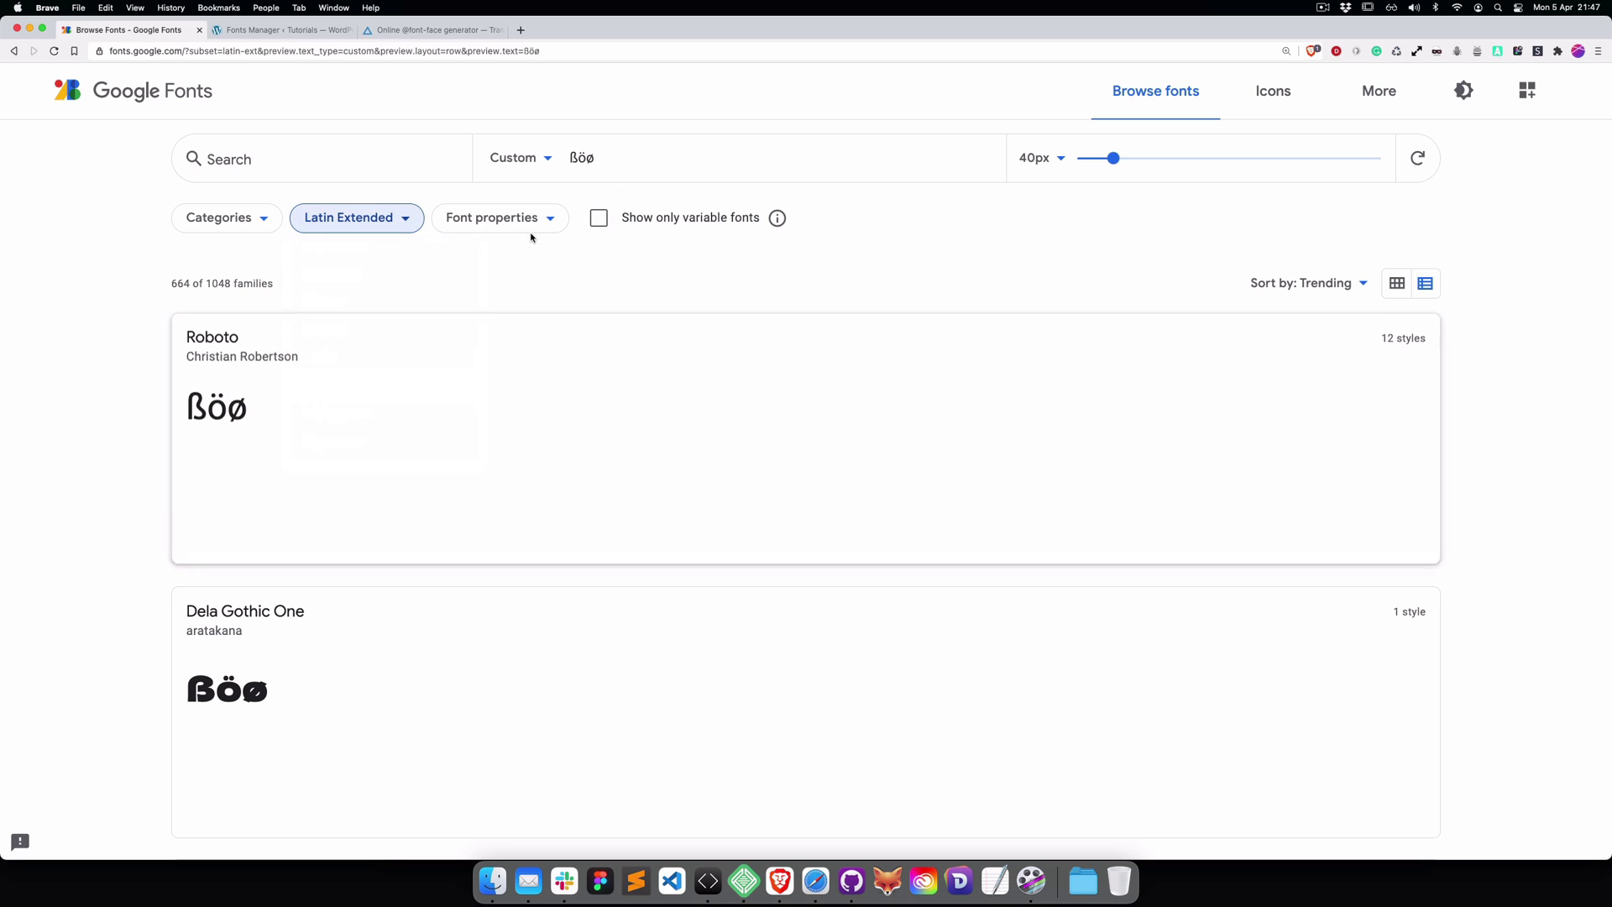
Step: Preview each Latin Extended font with its alphabet and scroll through the results
{"action": "left_click", "coordinate": [544, 158]}
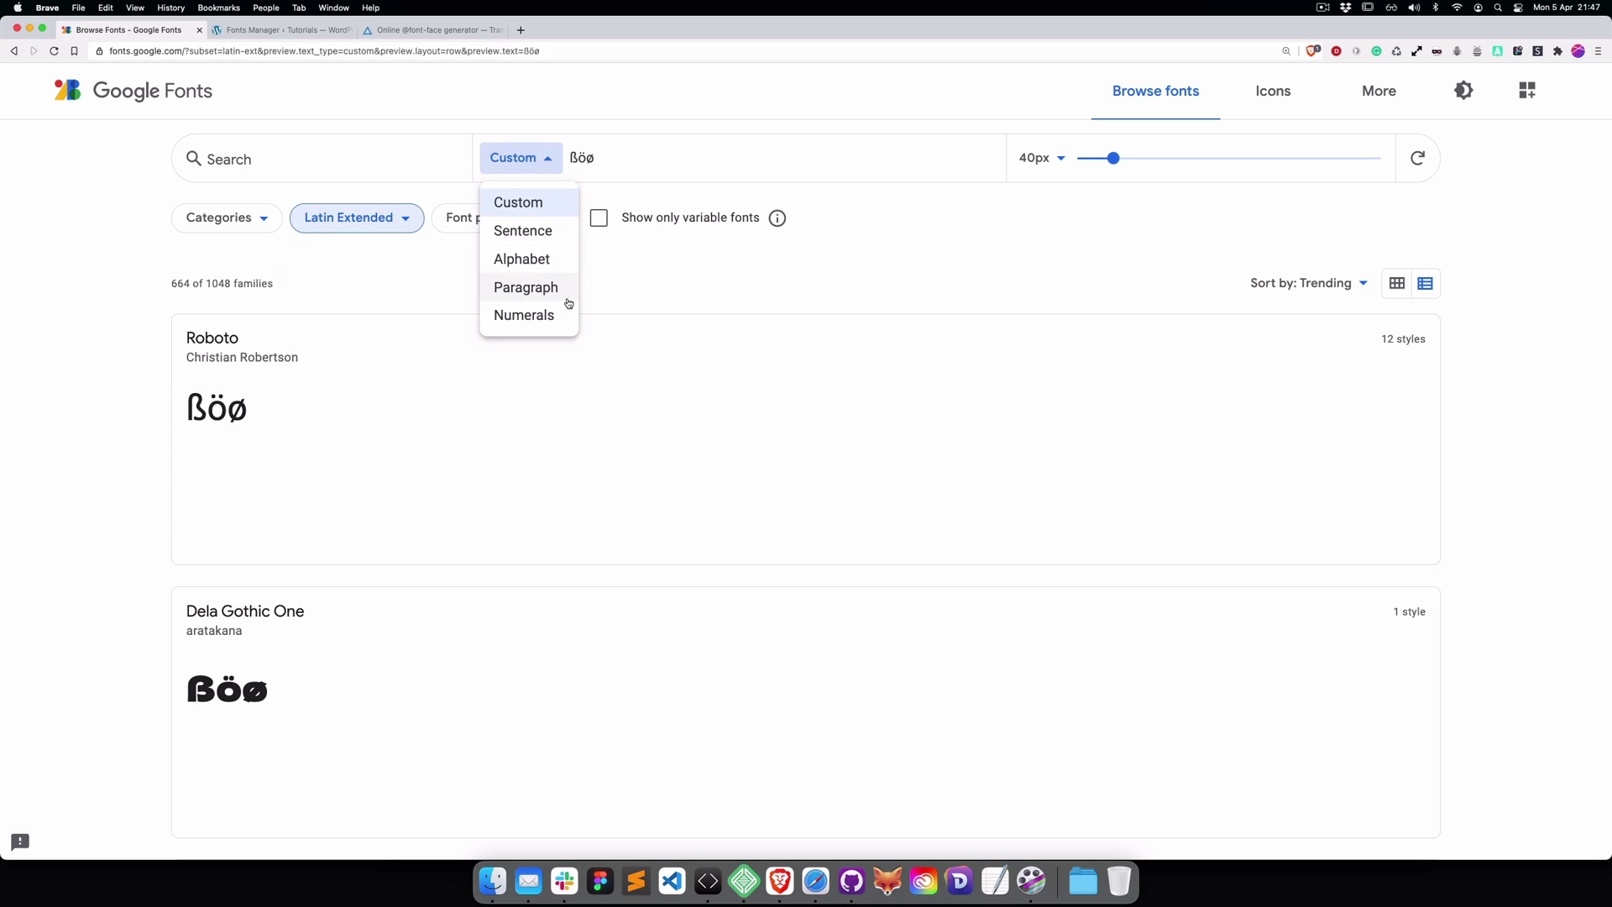
{"action": "left_click", "coordinate": [544, 260]}
{"action": "scroll", "coordinate": [575, 386], "scroll_direction": "down", "scroll_amount": 2}
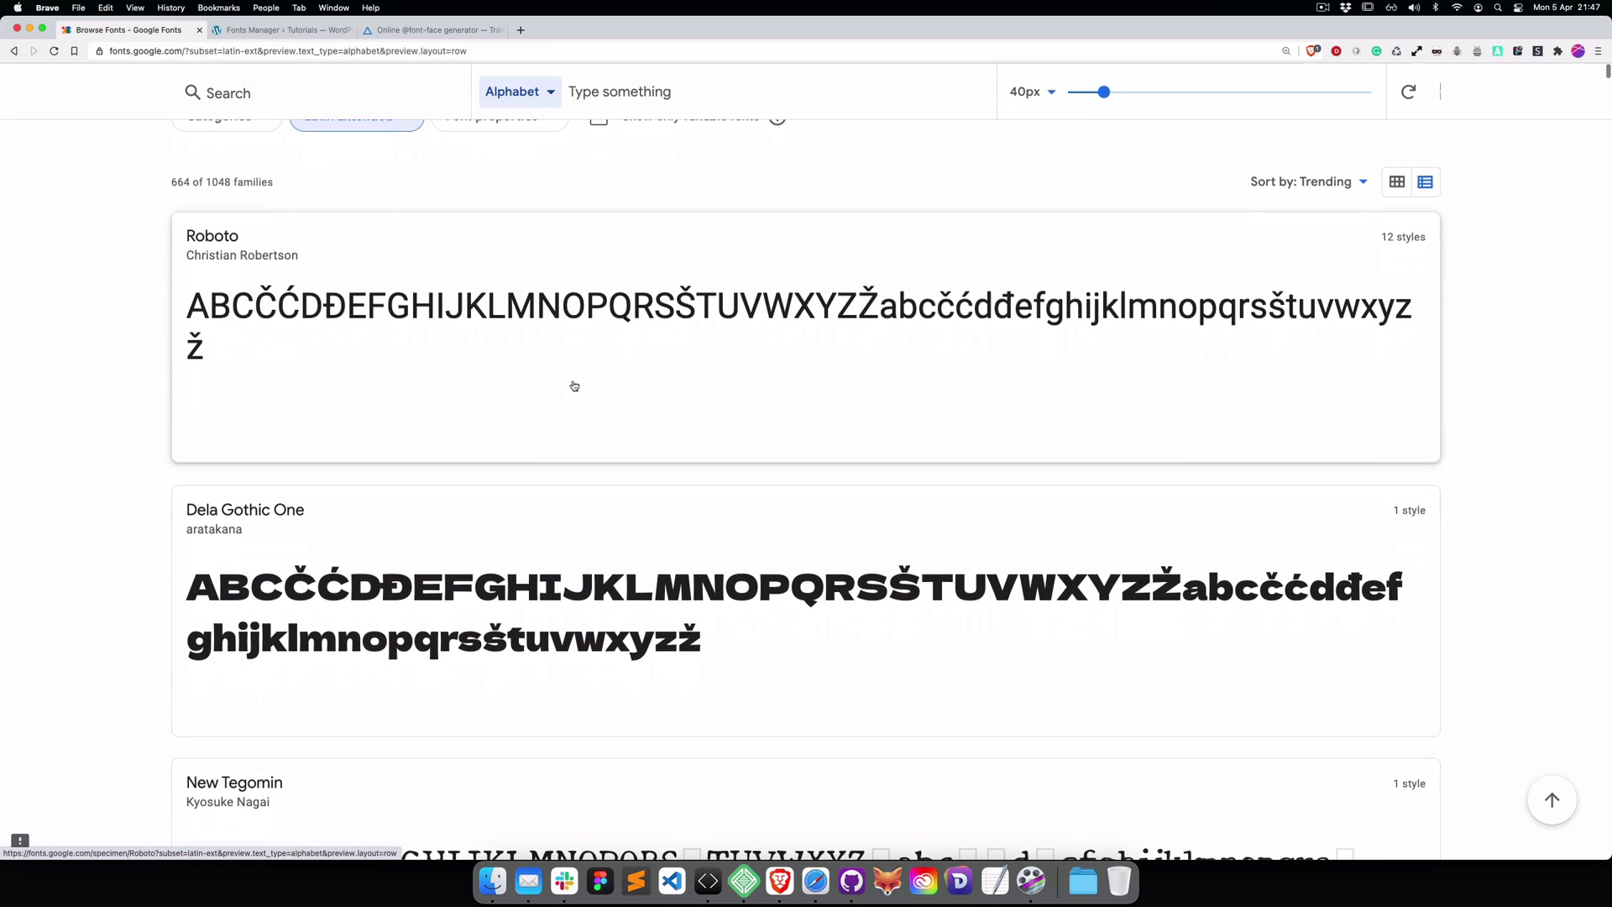
{"action": "scroll", "coordinate": [574, 385], "scroll_direction": "down", "scroll_amount": 2}
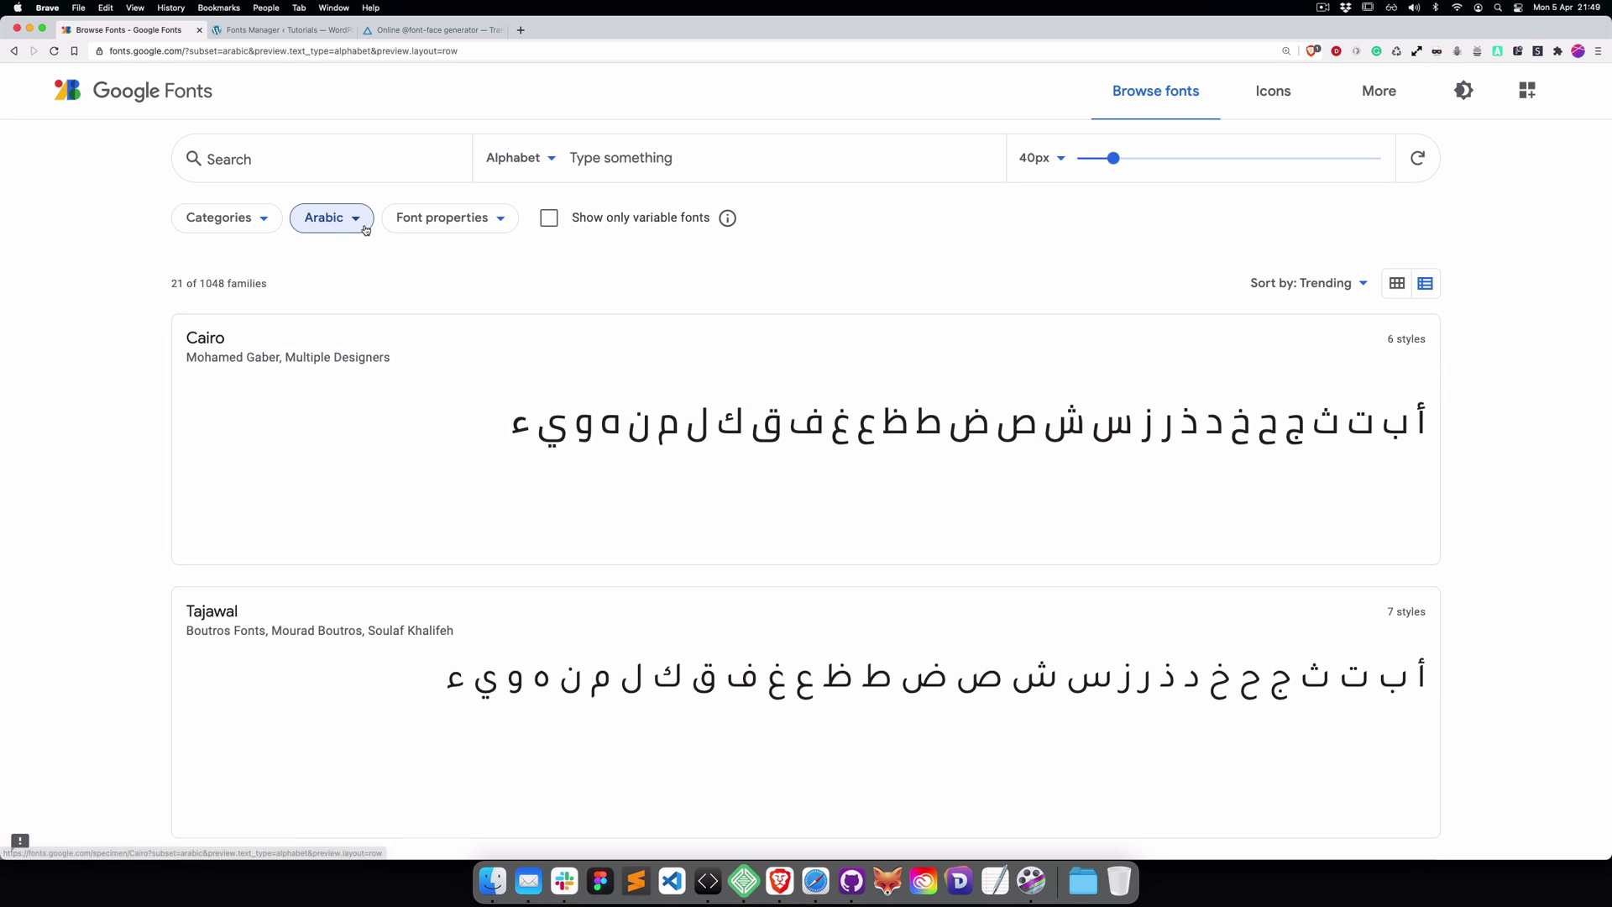
Step: Reset Language to All languages and save Dela Gothic One as Dela_Gothic_One.zip on the Desktop
{"action": "left_click", "coordinate": [354, 225]}
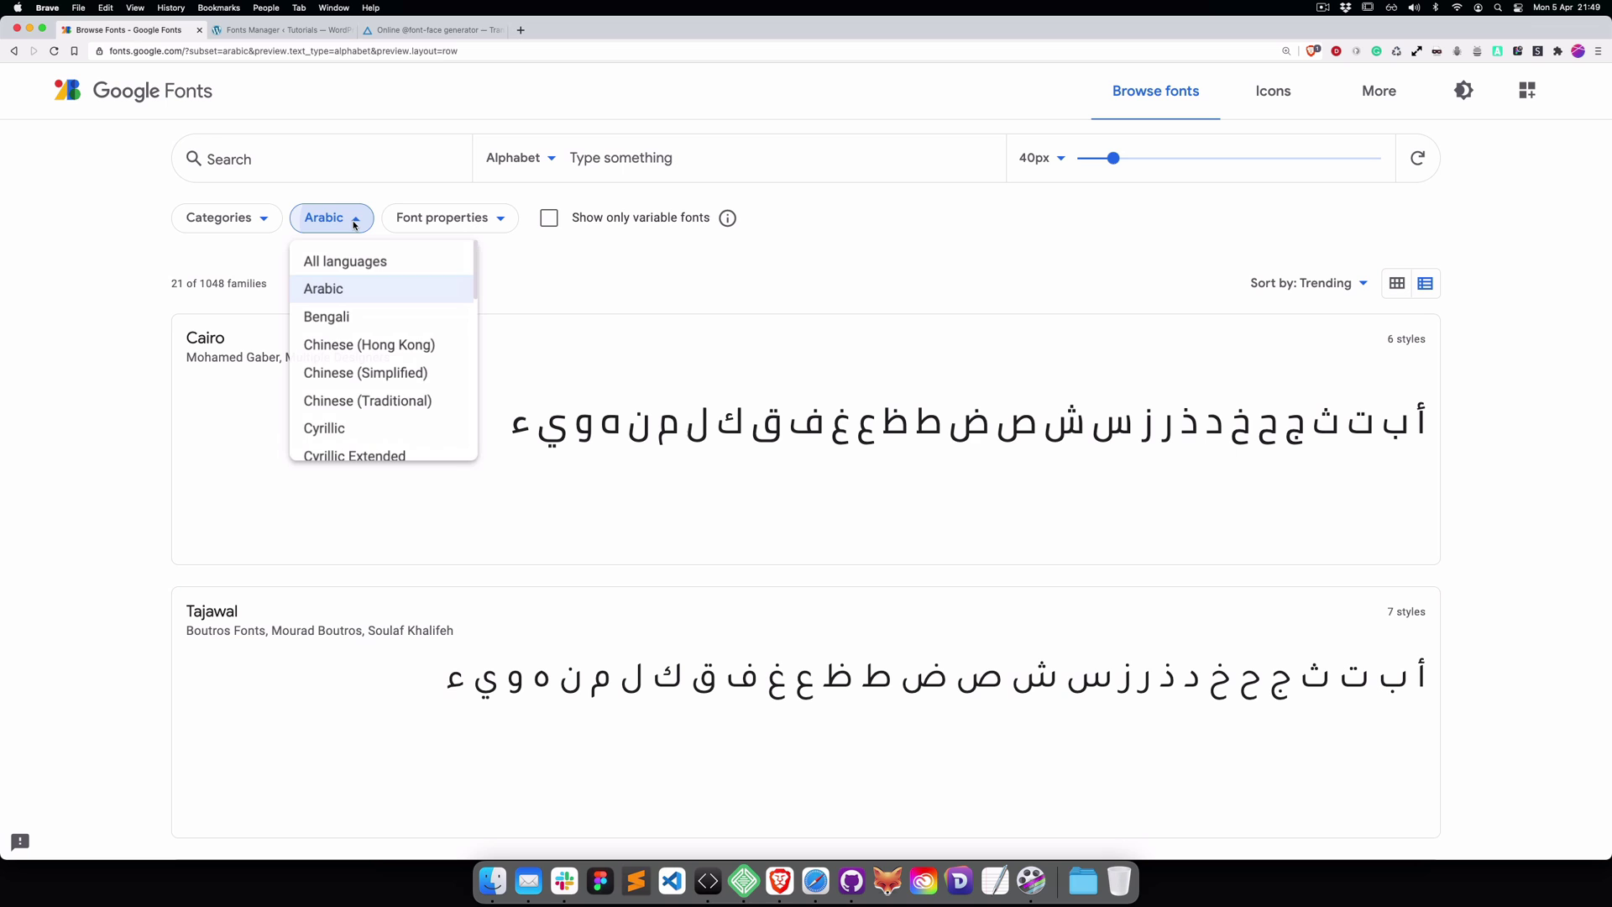
{"action": "left_click", "coordinate": [345, 261]}
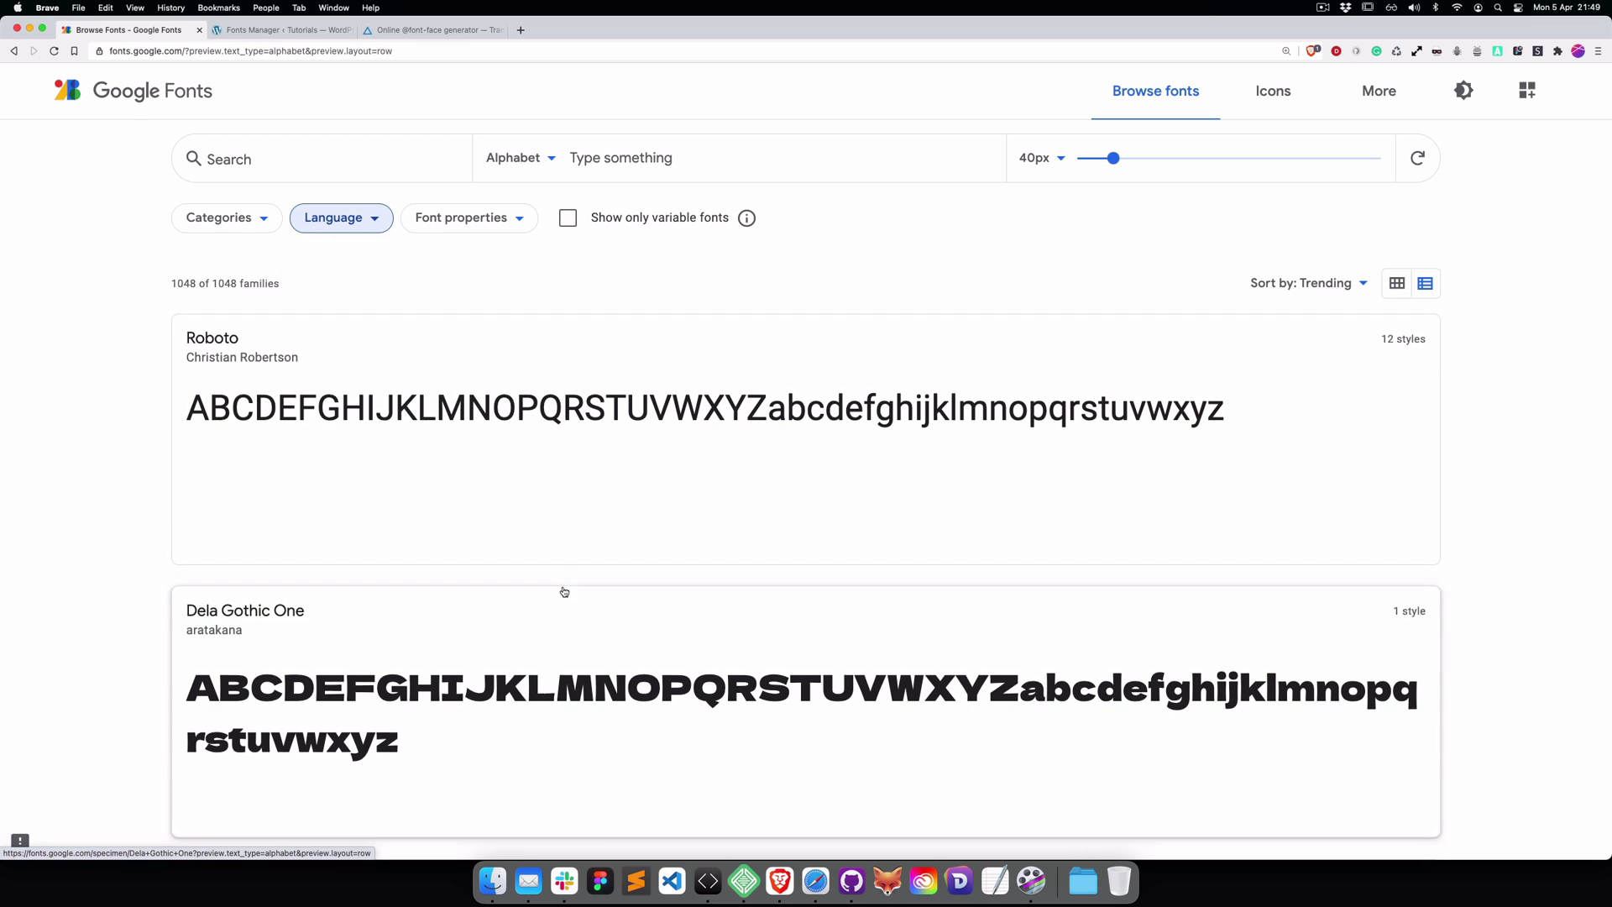
{"action": "scroll", "coordinate": [564, 592], "scroll_direction": "down", "scroll_amount": 2}
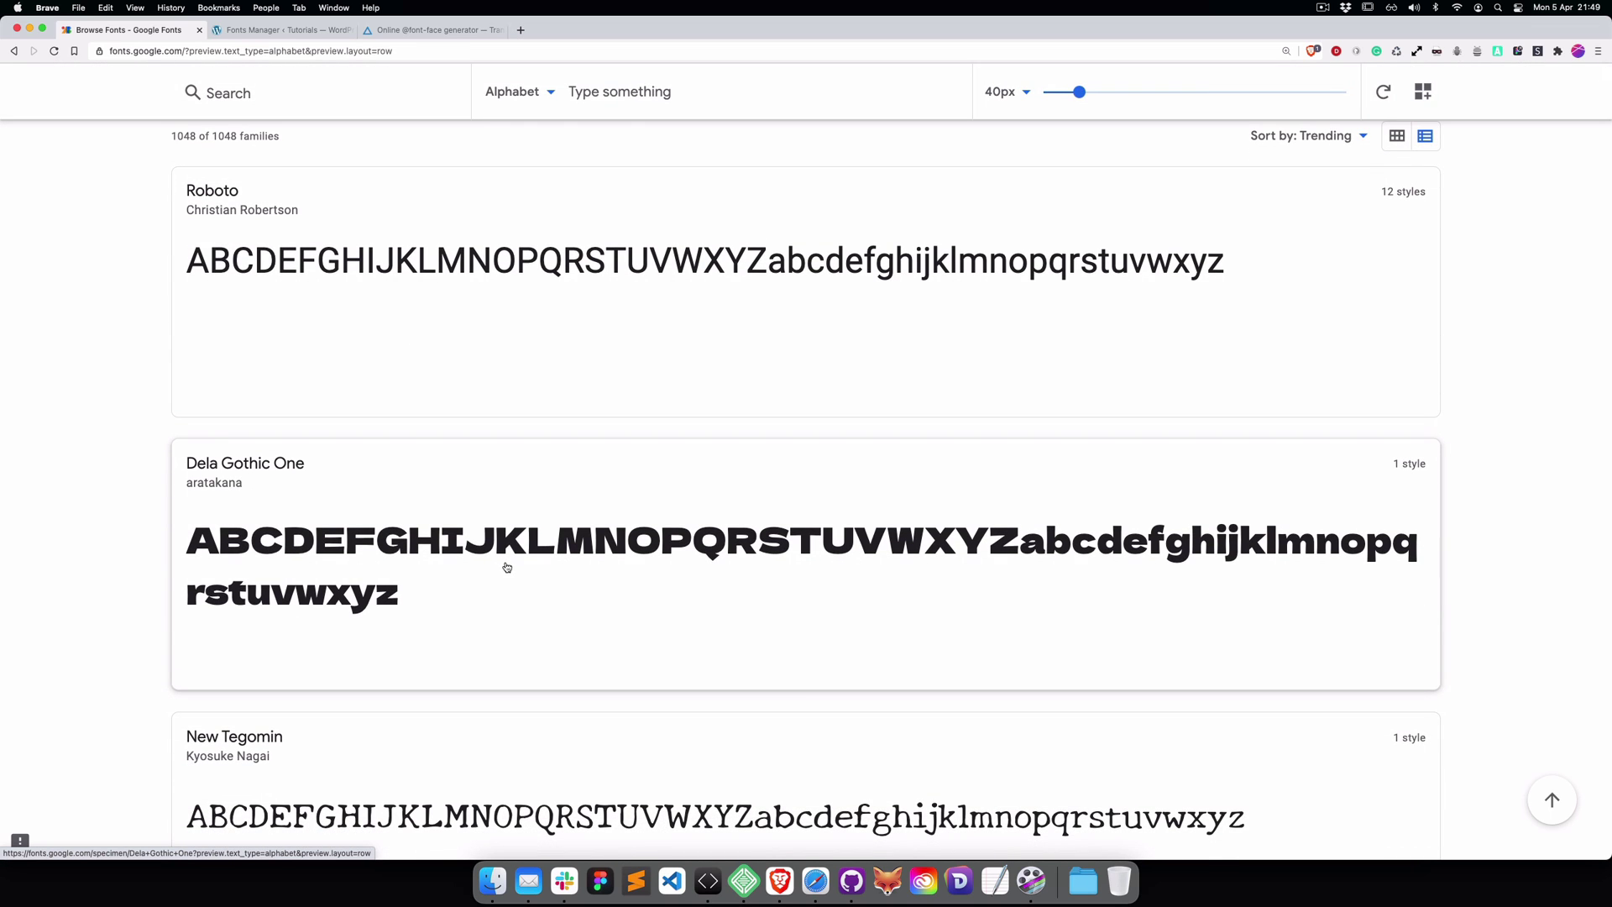
{"action": "scroll", "coordinate": [364, 249], "scroll_direction": "up", "scroll_amount": 2}
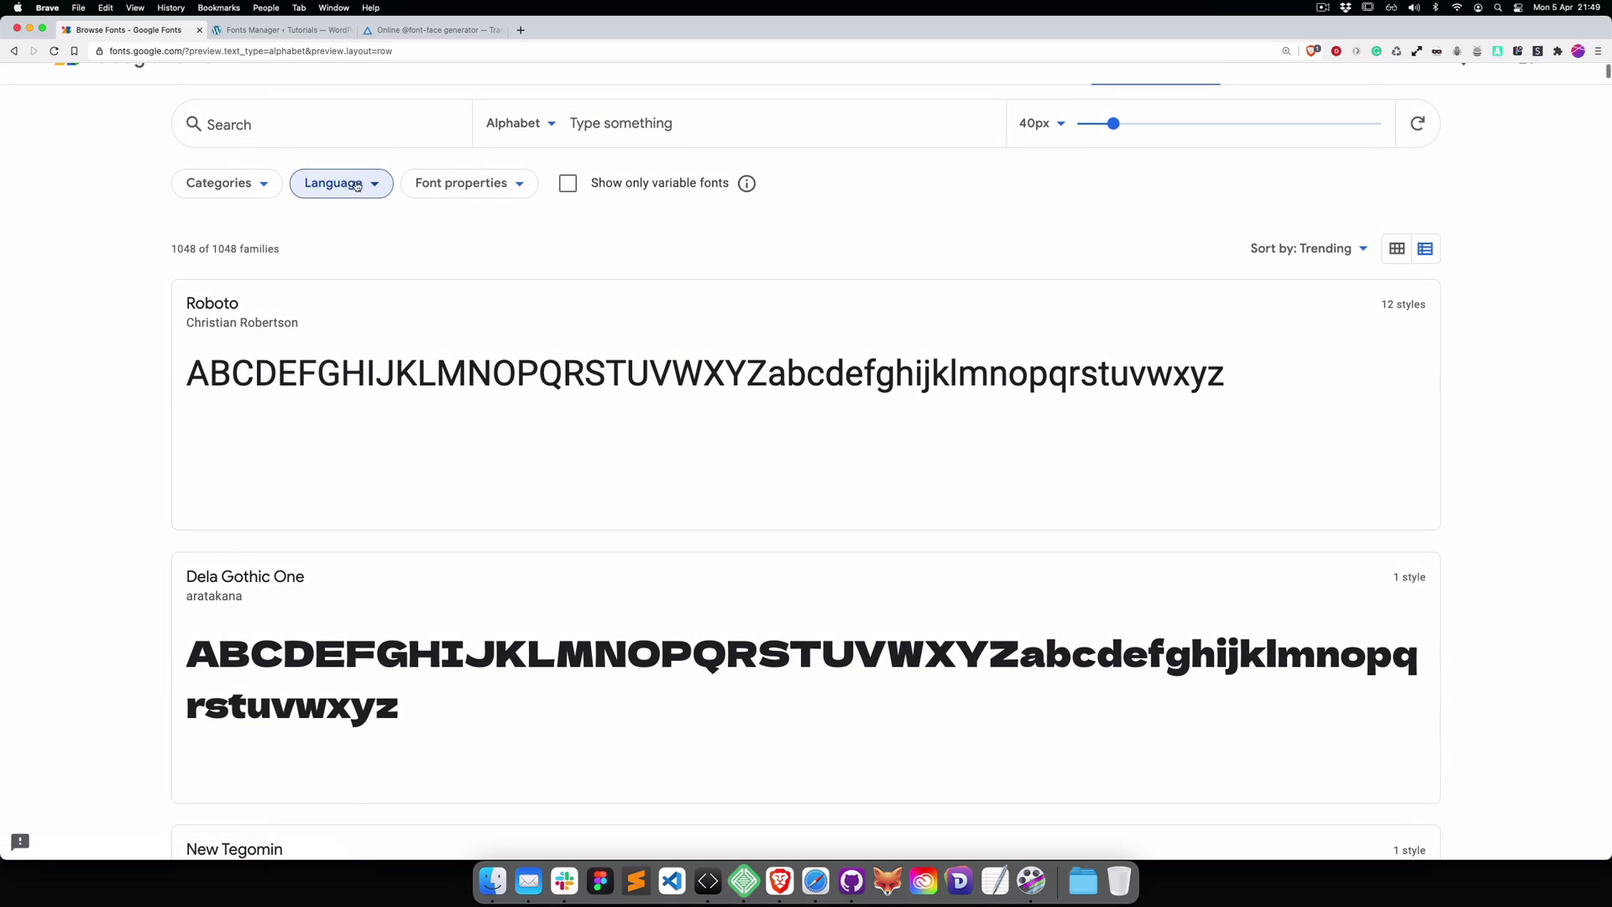
{"action": "scroll", "coordinate": [471, 500], "scroll_direction": "down", "scroll_amount": 2}
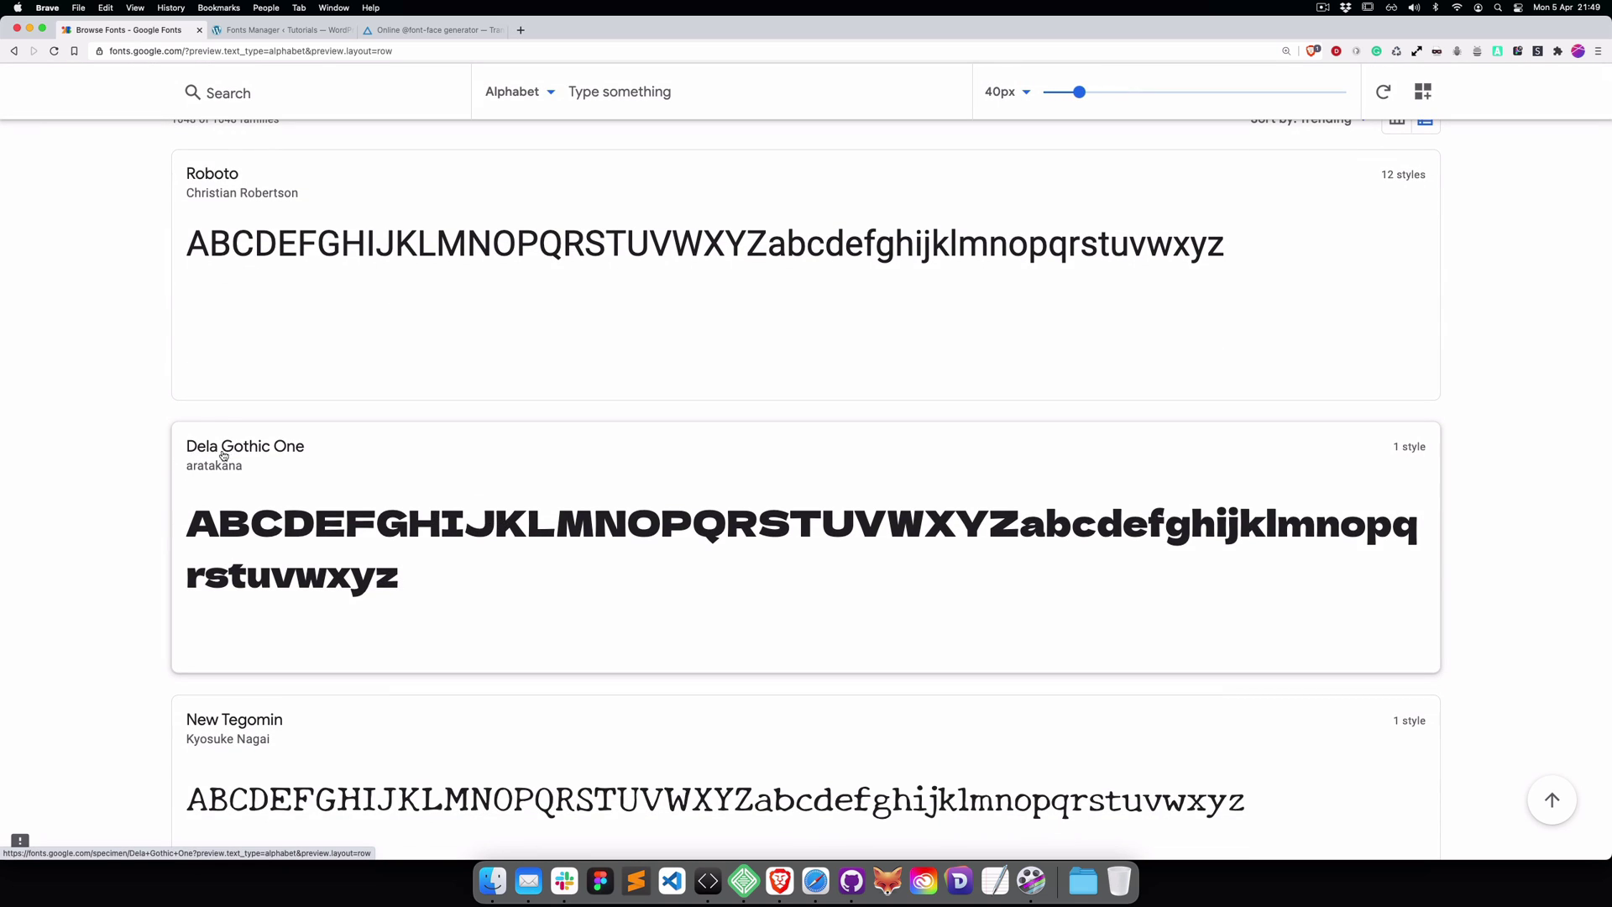
{"action": "left_click", "coordinate": [645, 524]}
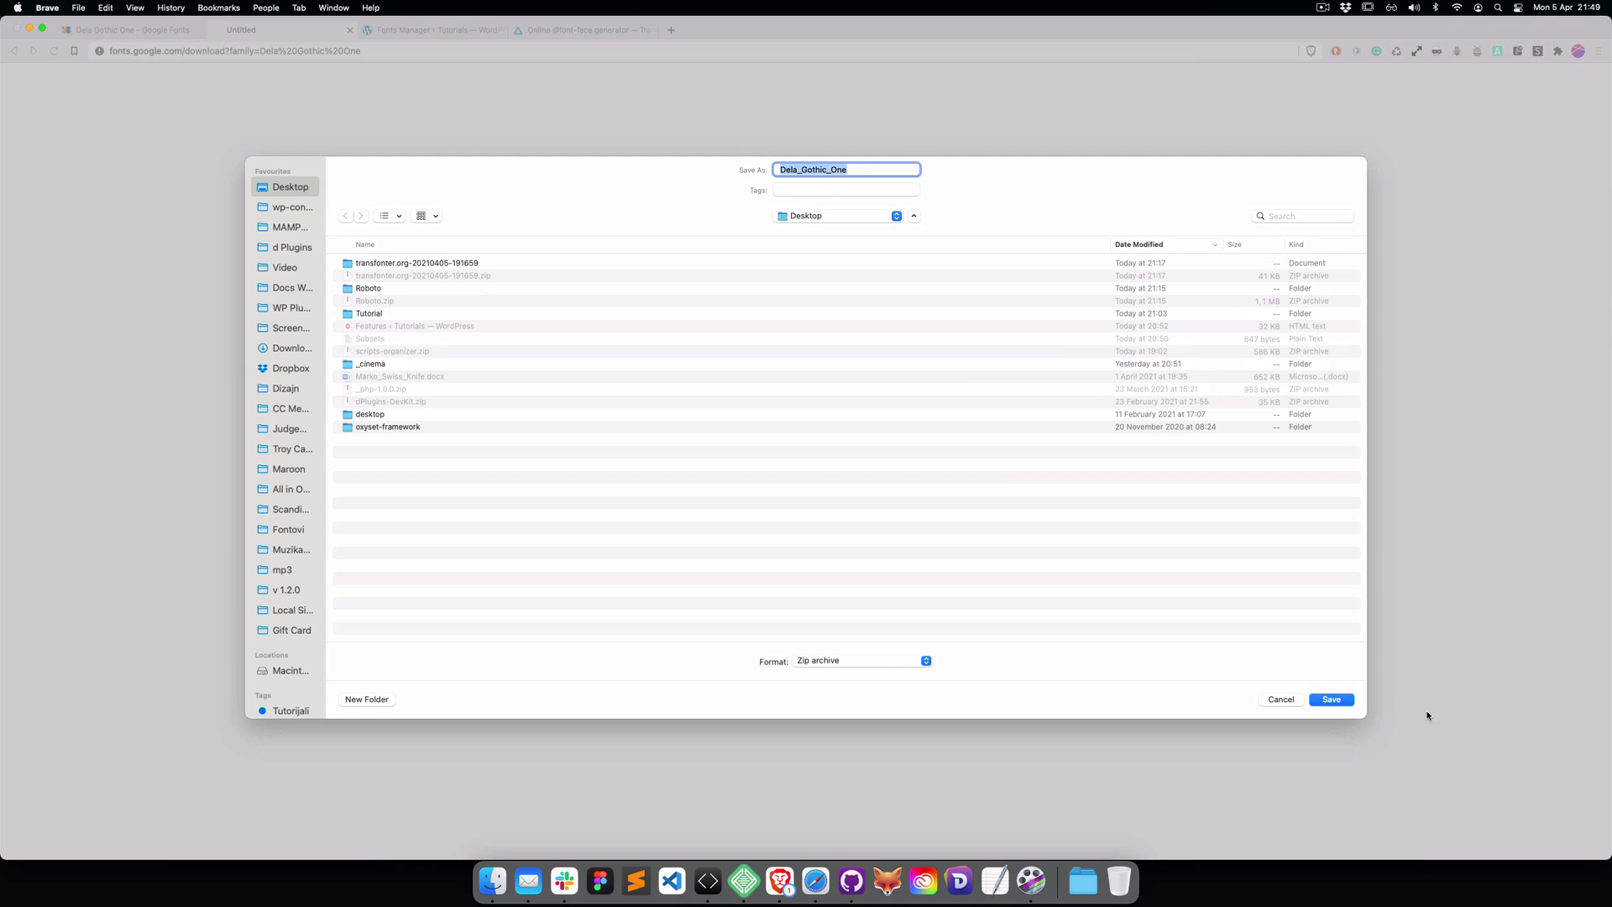
{"action": "left_click", "coordinate": [1332, 704]}
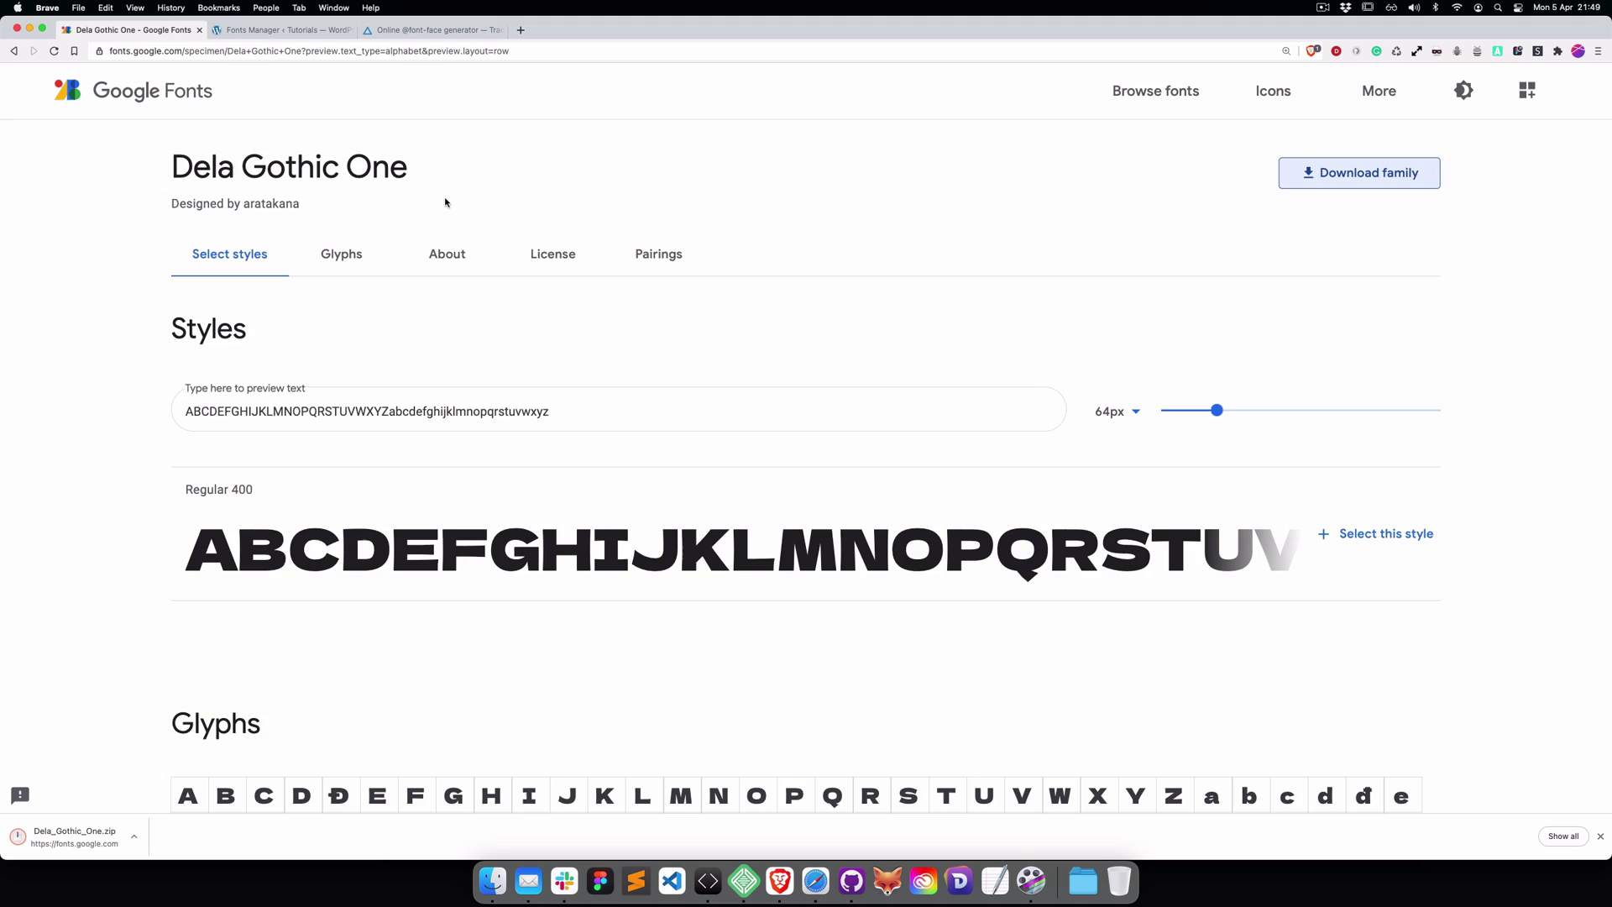
Step: In the Transfonter generator, remove the Latin tag so subsets become All
{"action": "left_click", "coordinate": [430, 29]}
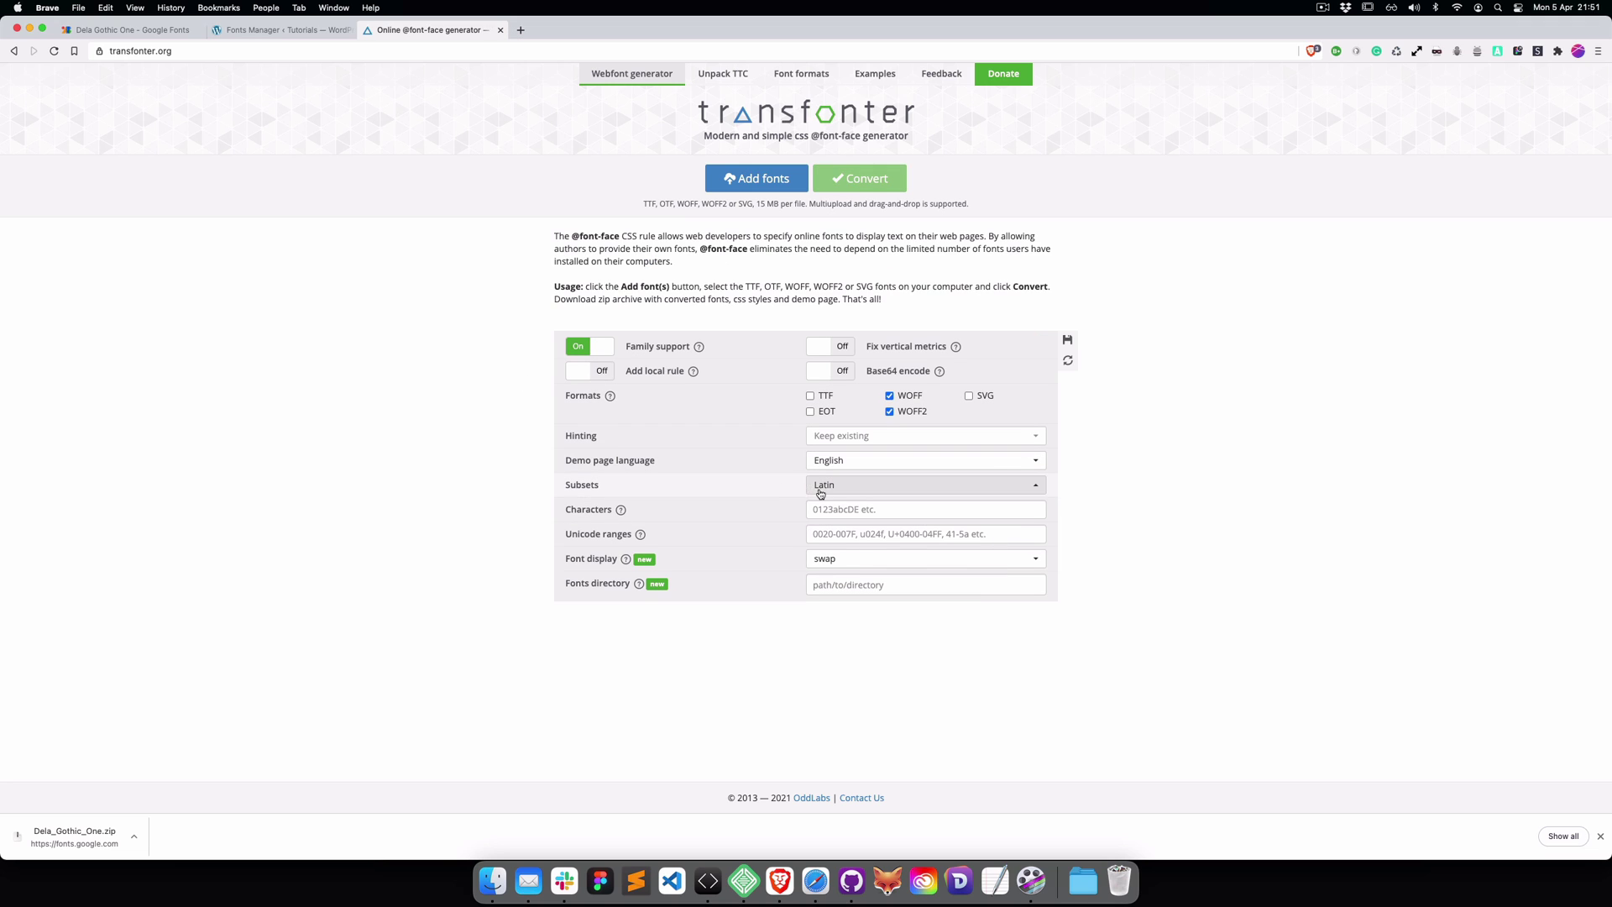
{"action": "left_click", "coordinate": [815, 490]}
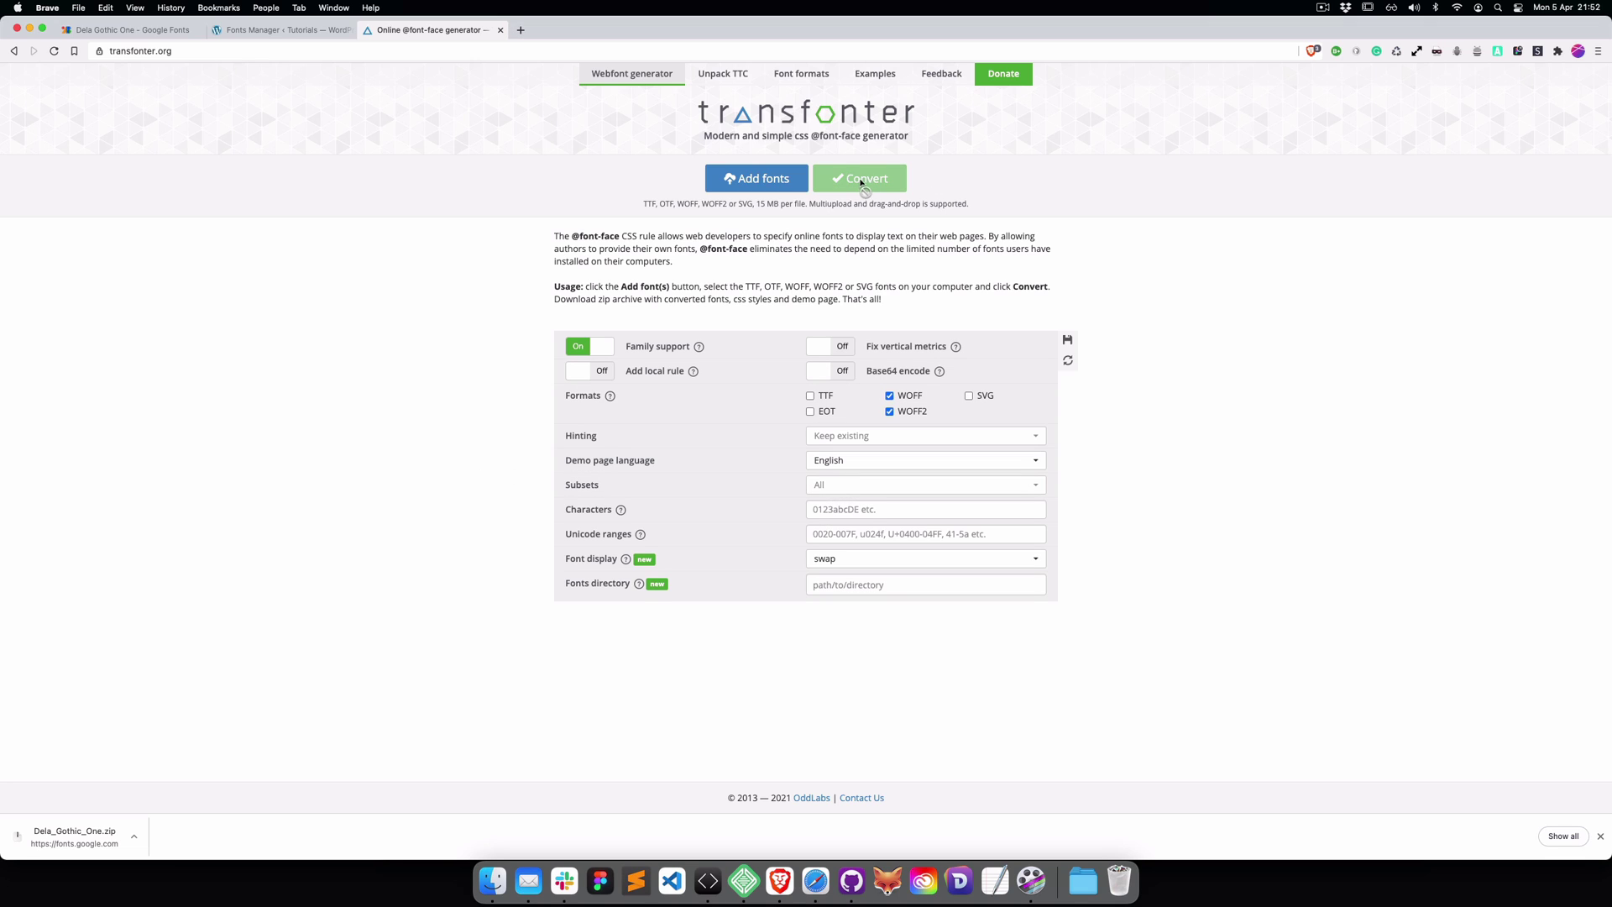
Step: Add the Dela Gothic One Regular TTF to Transfonter and start the conversion
{"action": "left_click", "coordinate": [764, 179]}
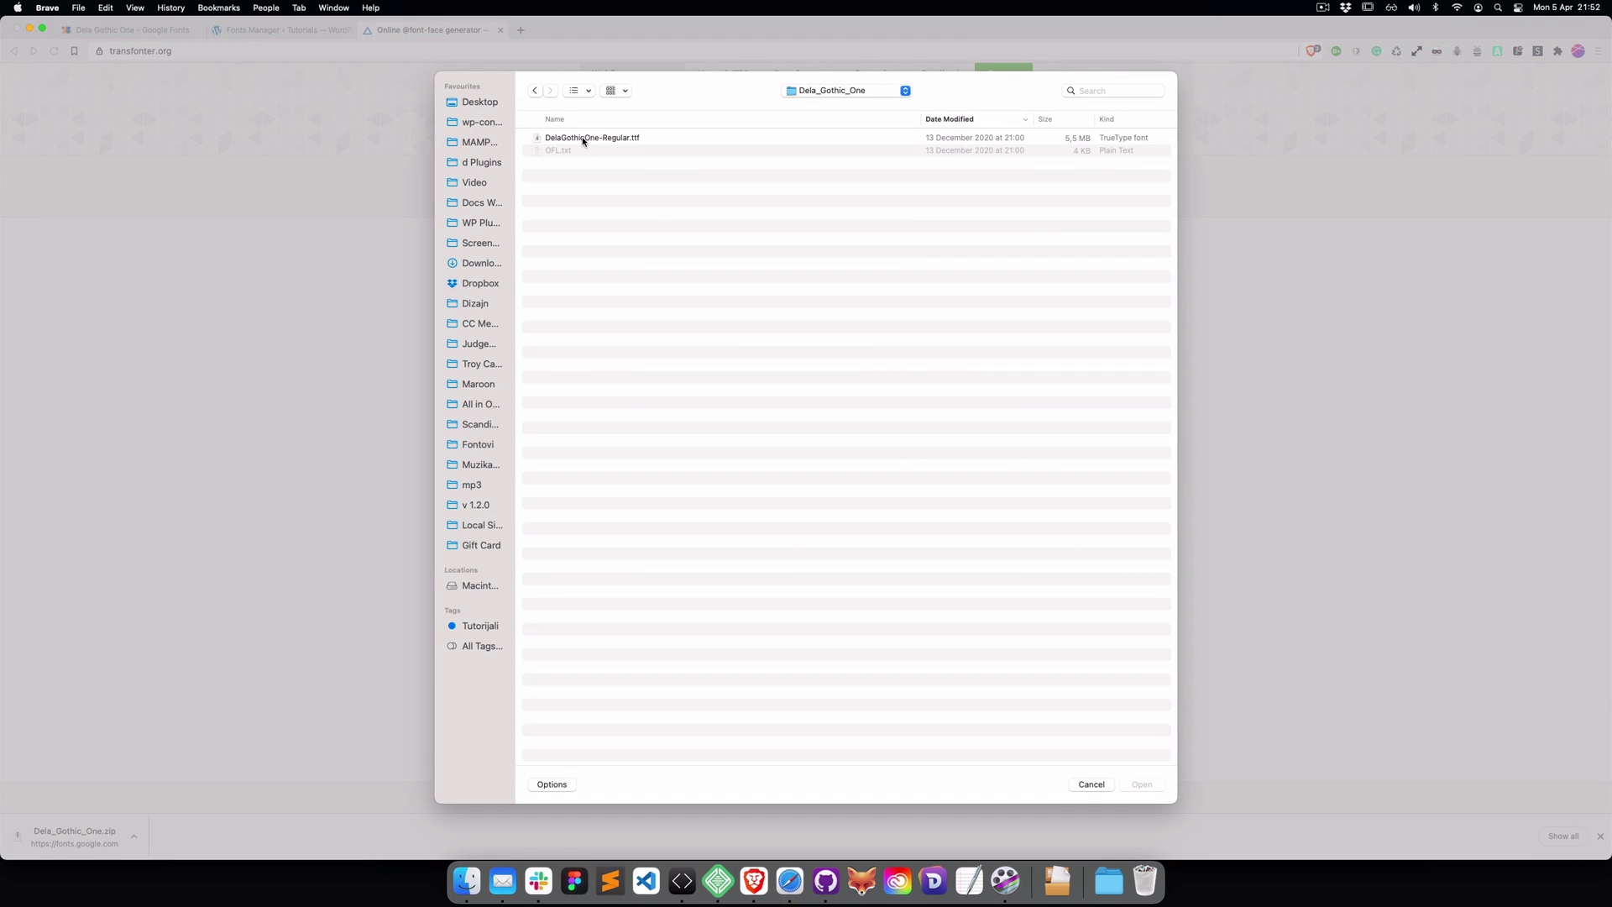
{"action": "left_click", "coordinate": [590, 141]}
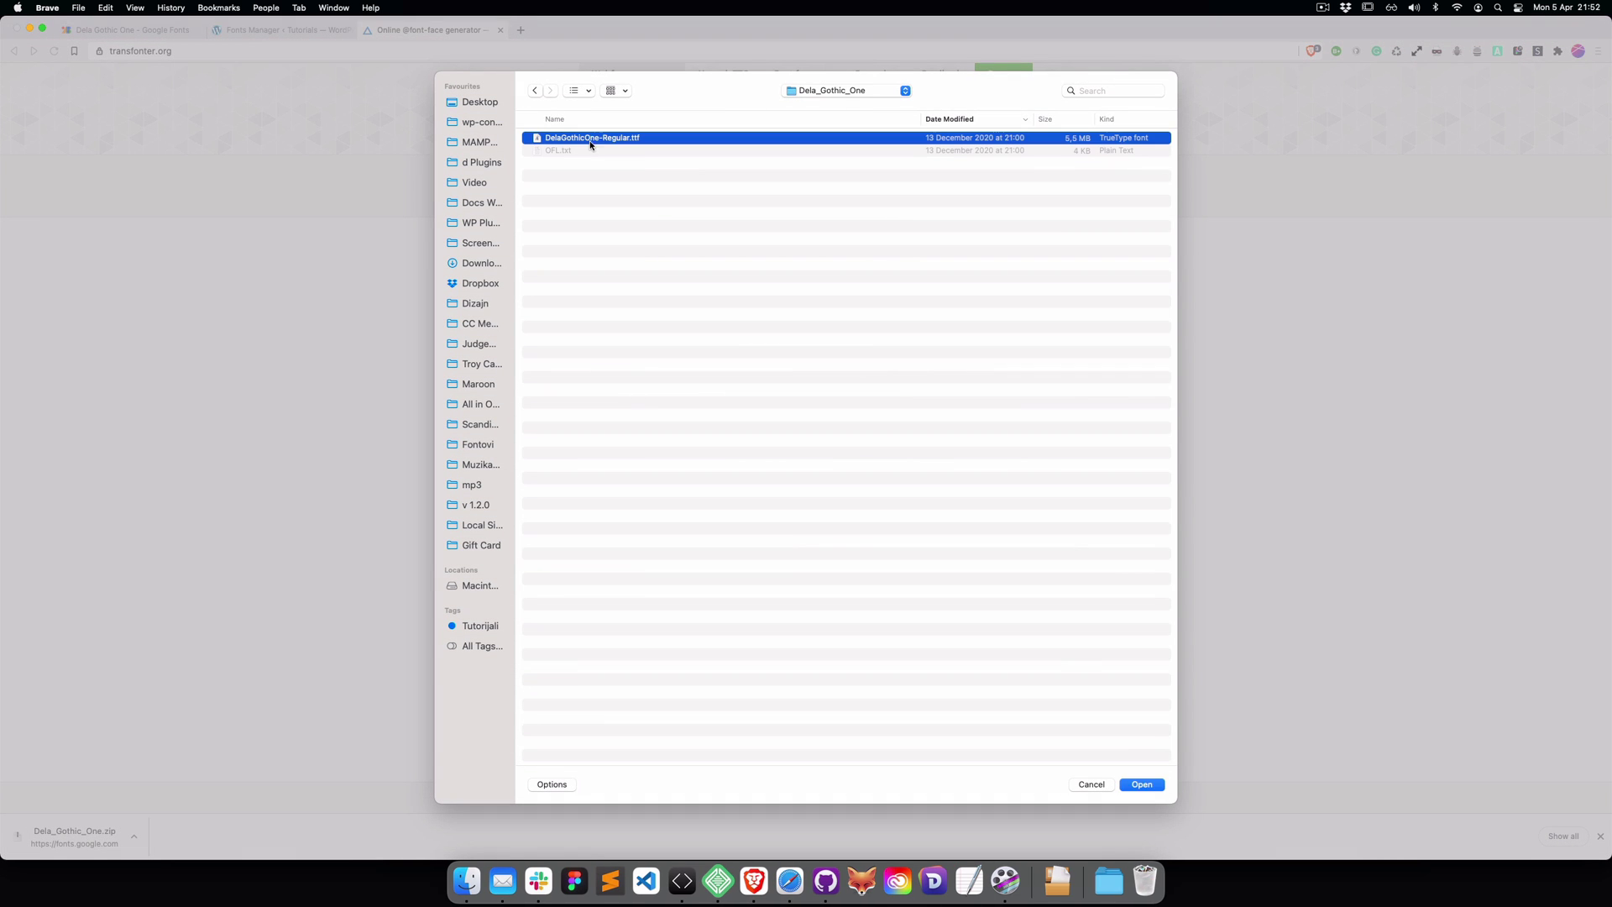
{"action": "left_click", "coordinate": [1142, 784]}
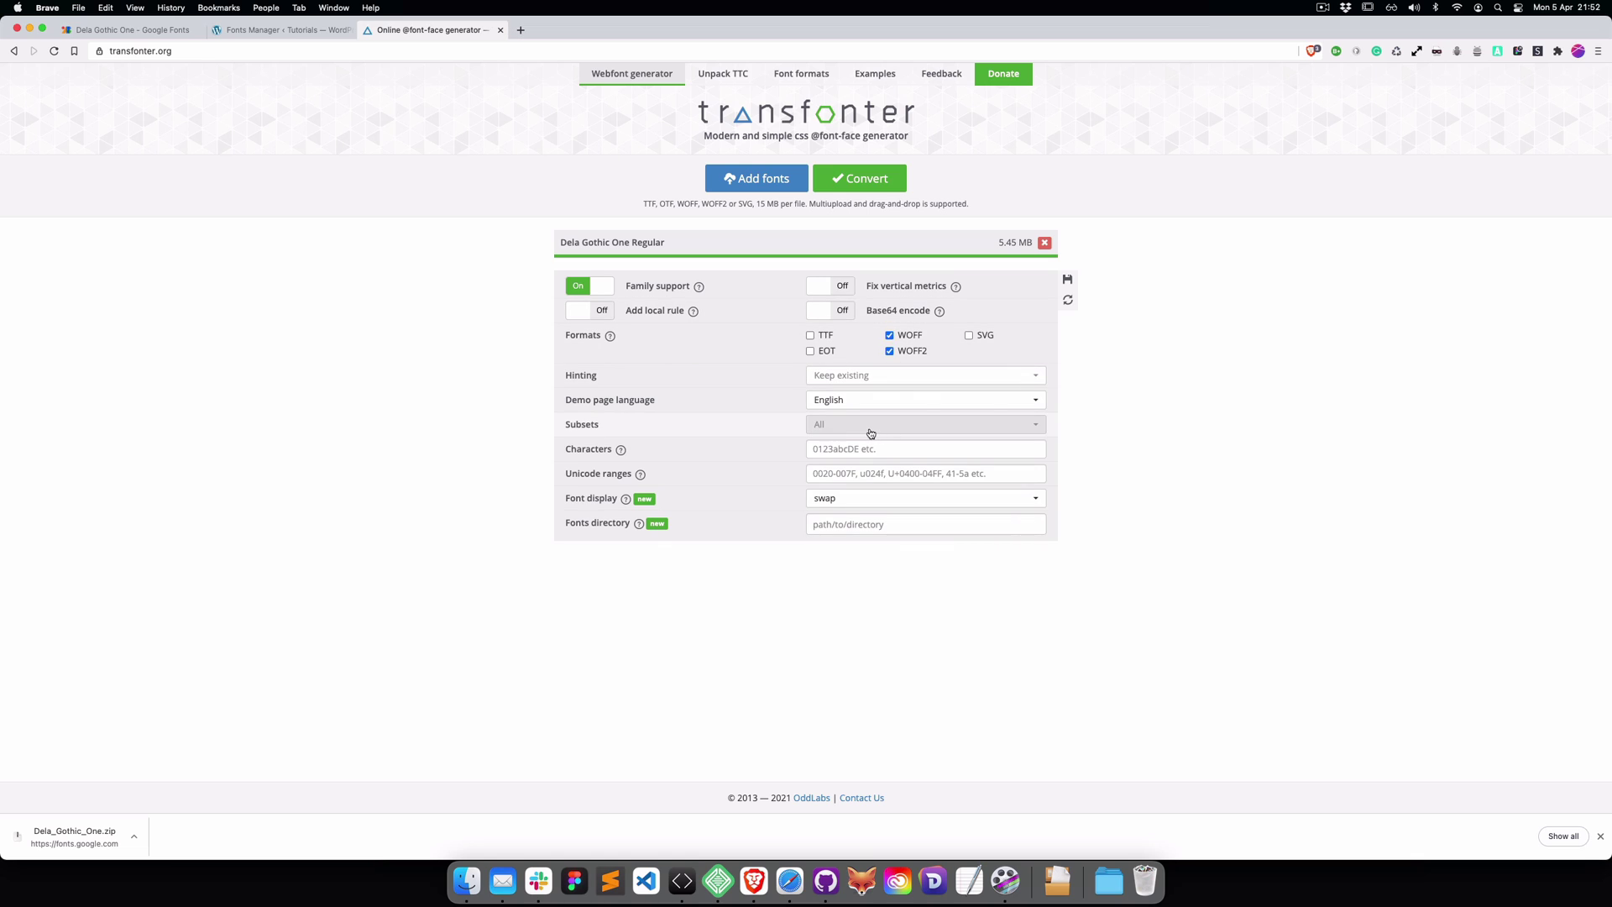
{"action": "left_click", "coordinate": [870, 177]}
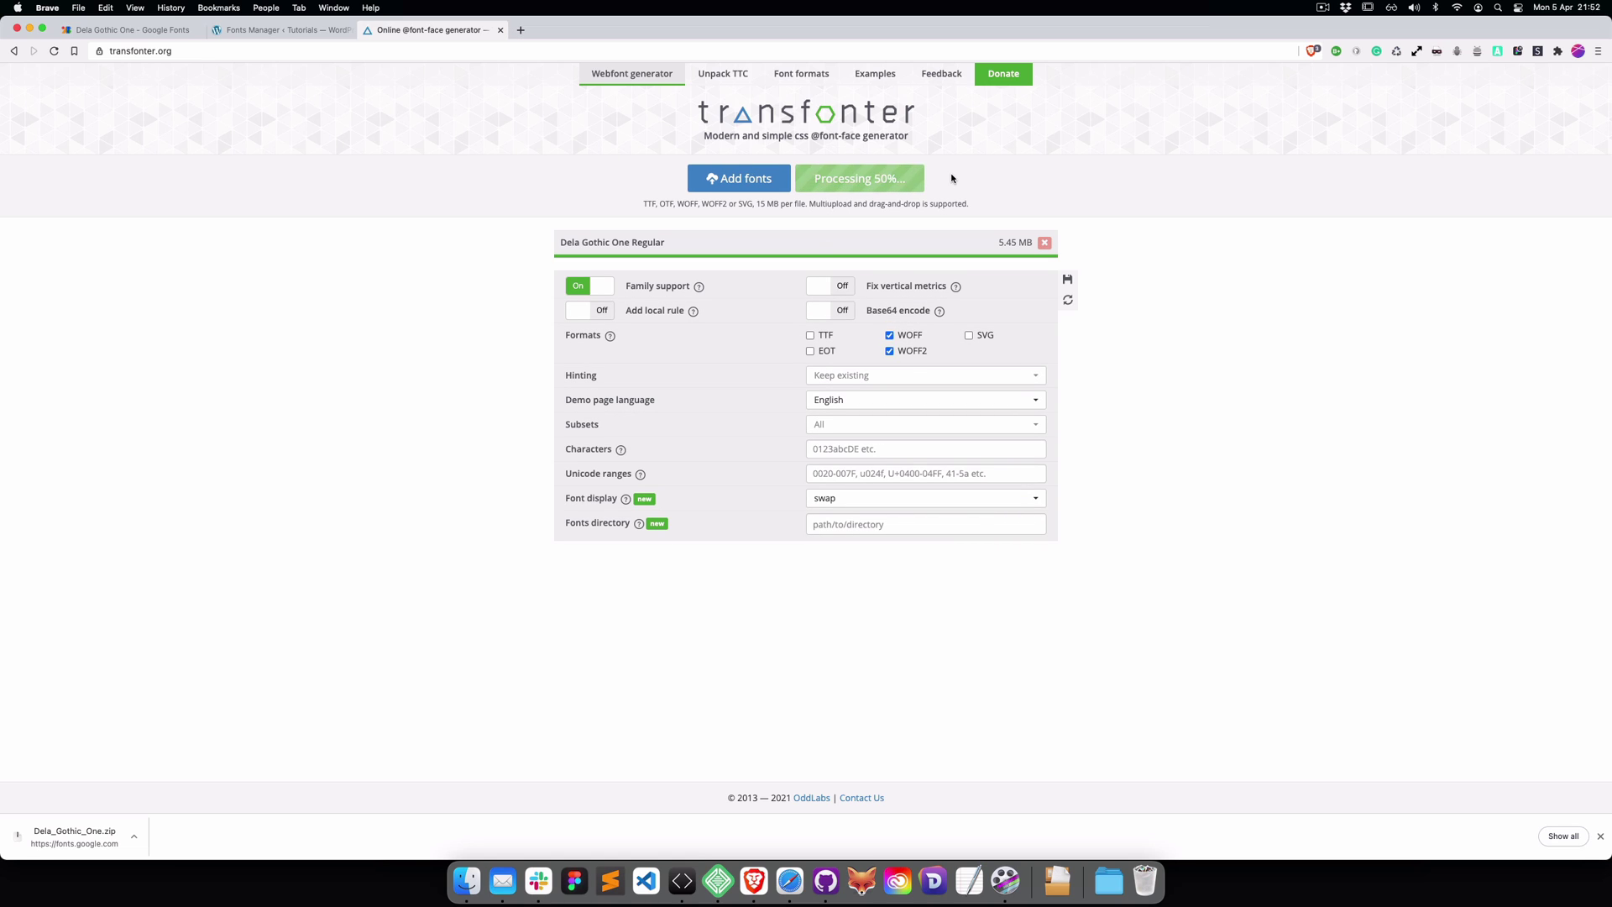
Step: Locate DelaGothicOne-Regular.ttf in the Tutorial folder in Finder, then return to Transfonter
{"action": "left_click", "coordinate": [468, 881]}
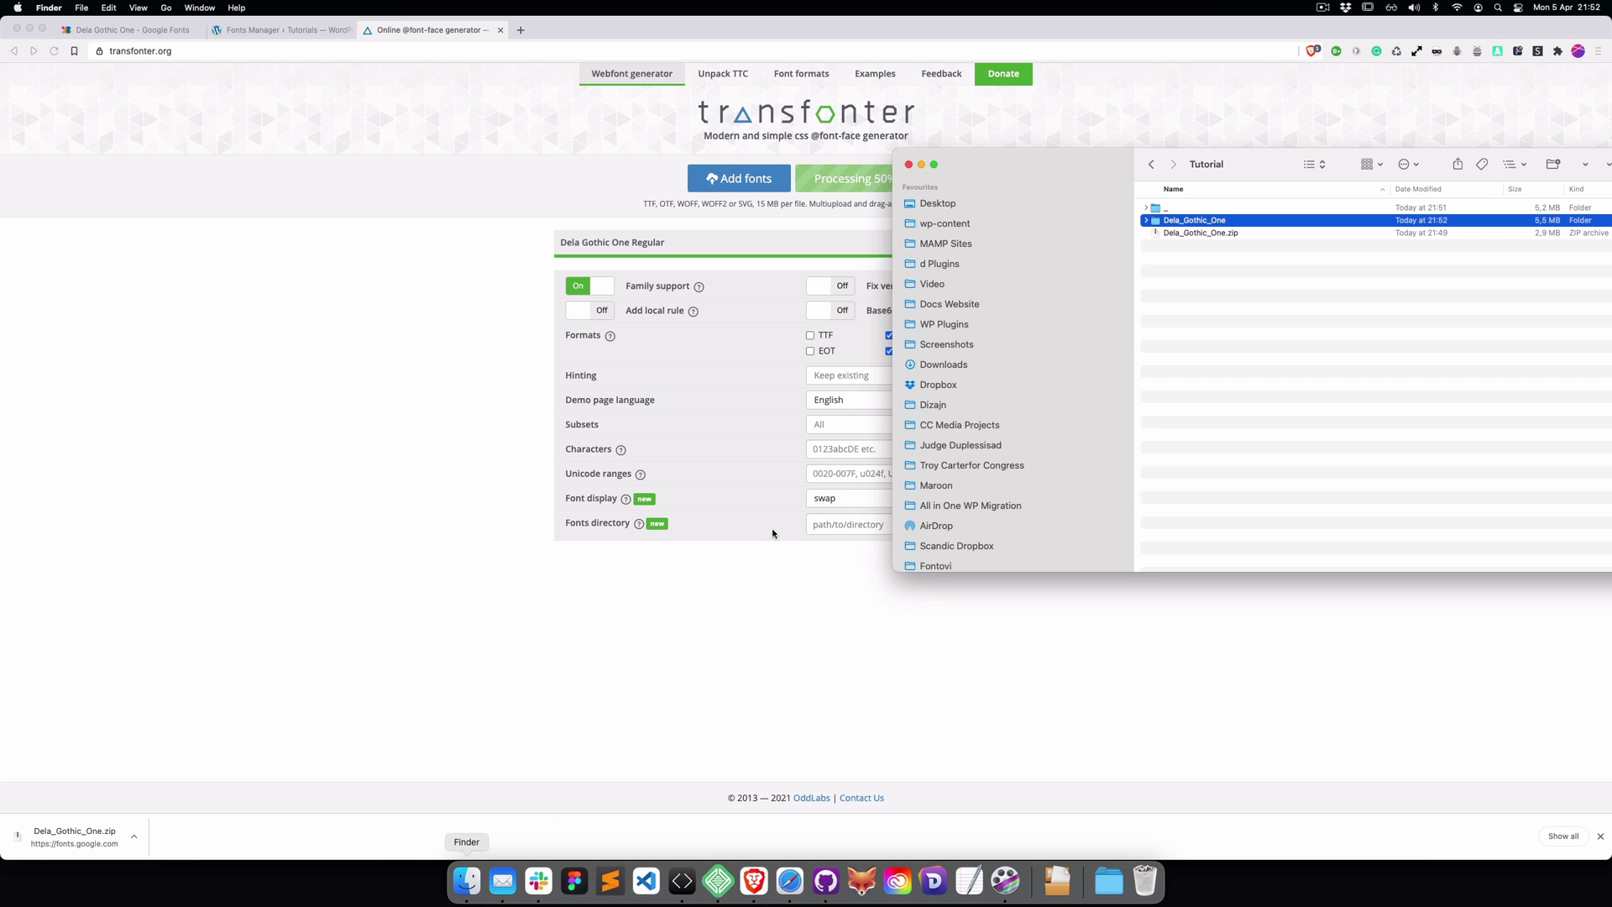
{"action": "key", "text": "Right"}
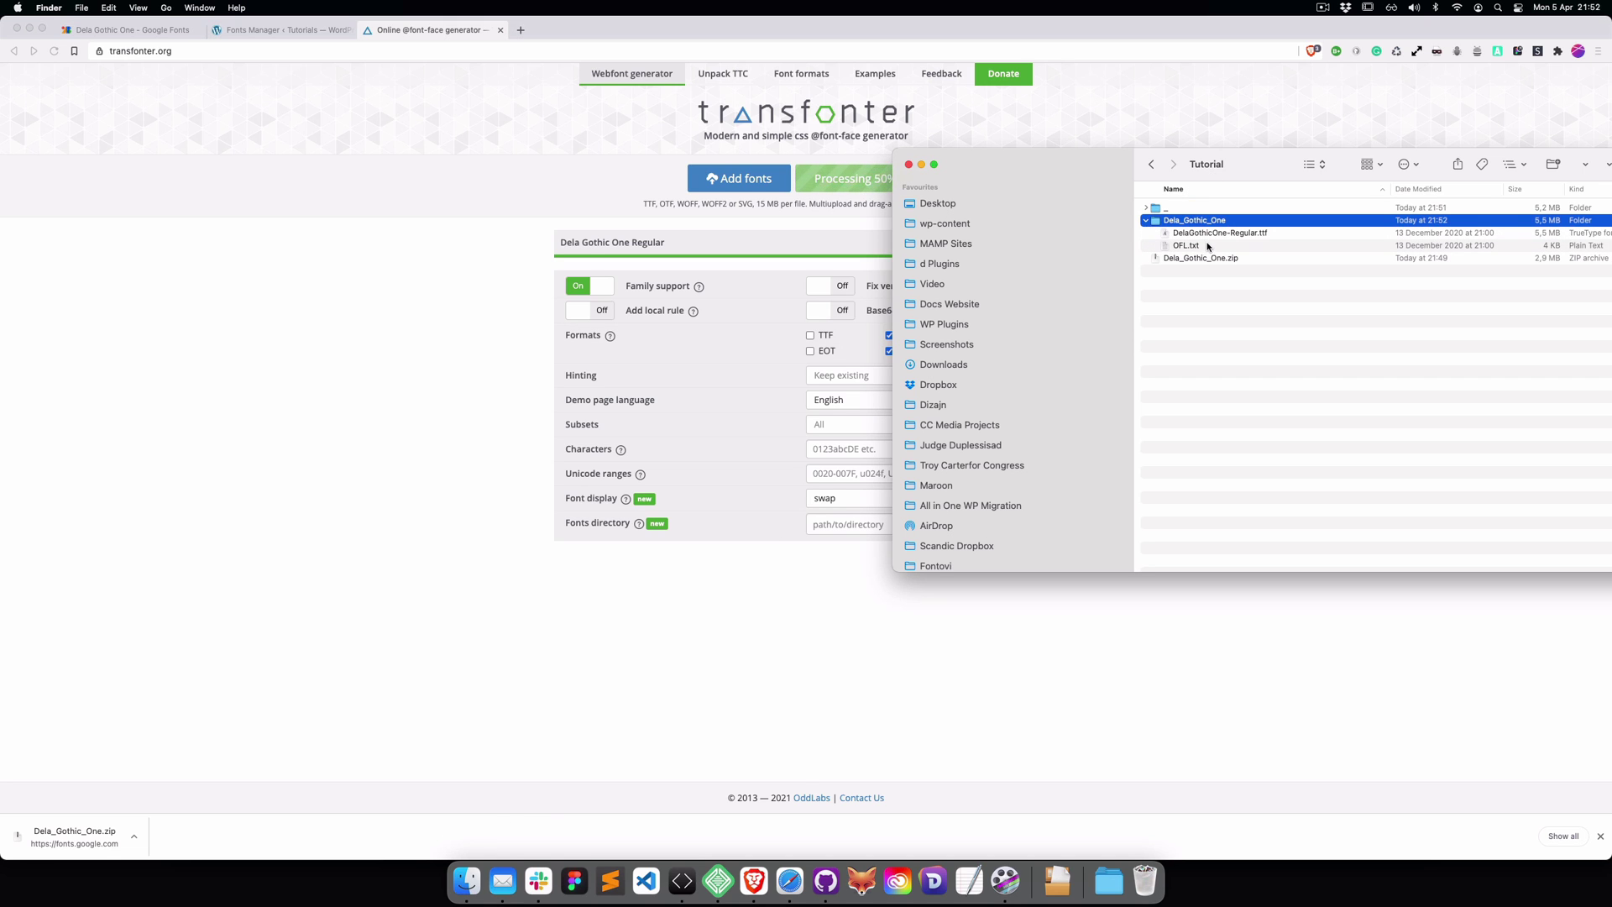
{"action": "left_click", "coordinate": [1209, 232]}
{"action": "left_click_drag", "start_coordinate": [1255, 174], "coordinate": [930, 170]}
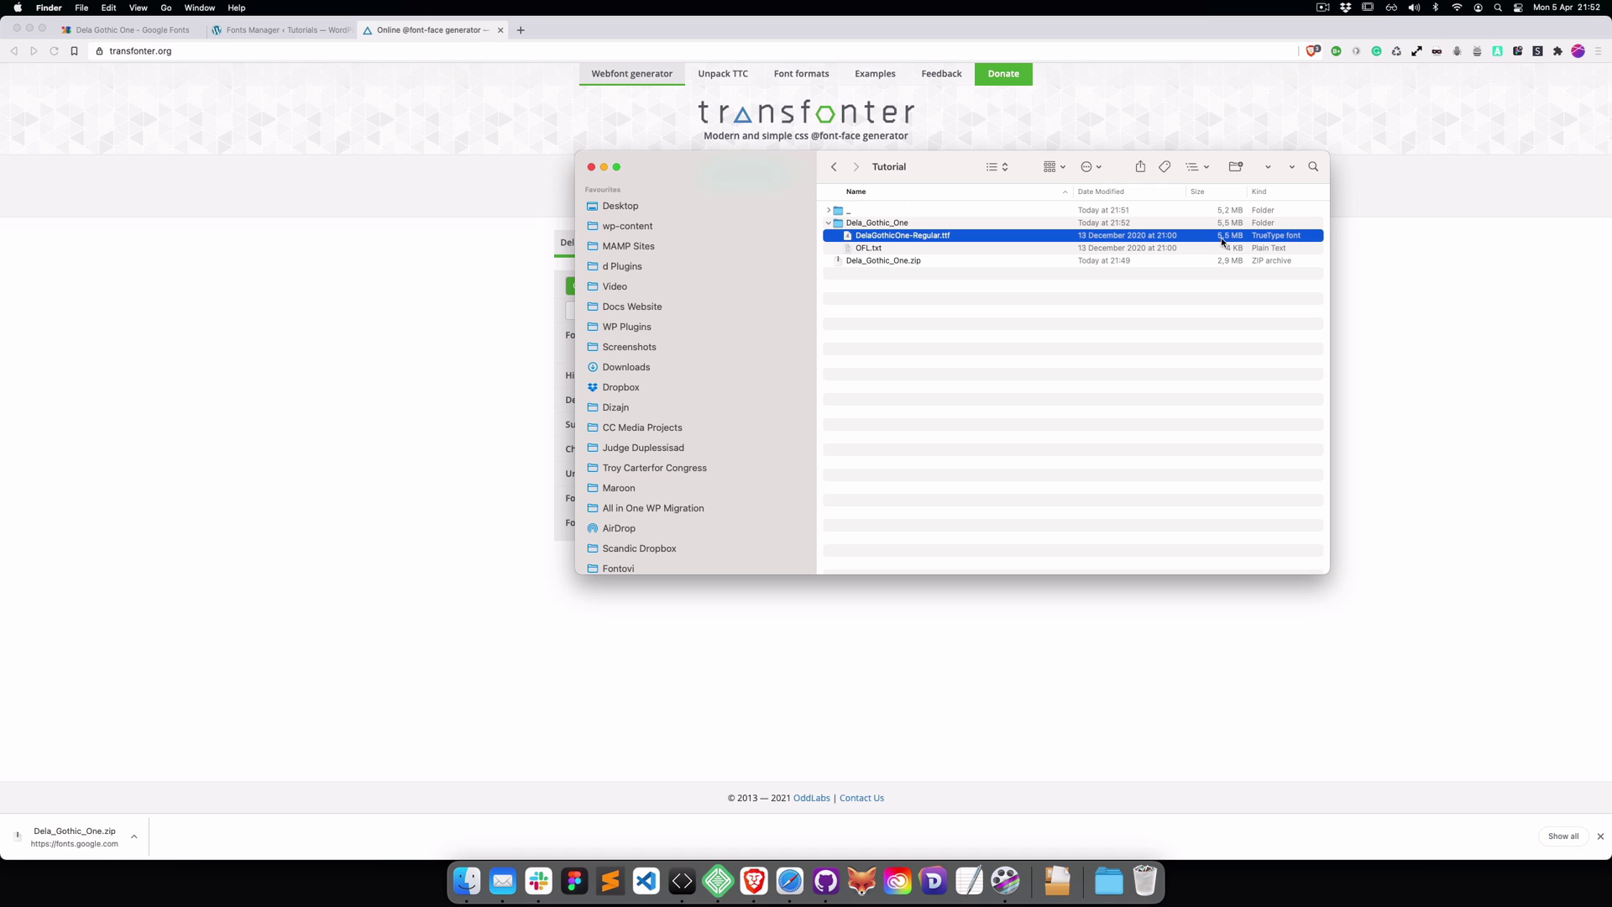
{"action": "left_click", "coordinate": [453, 350]}
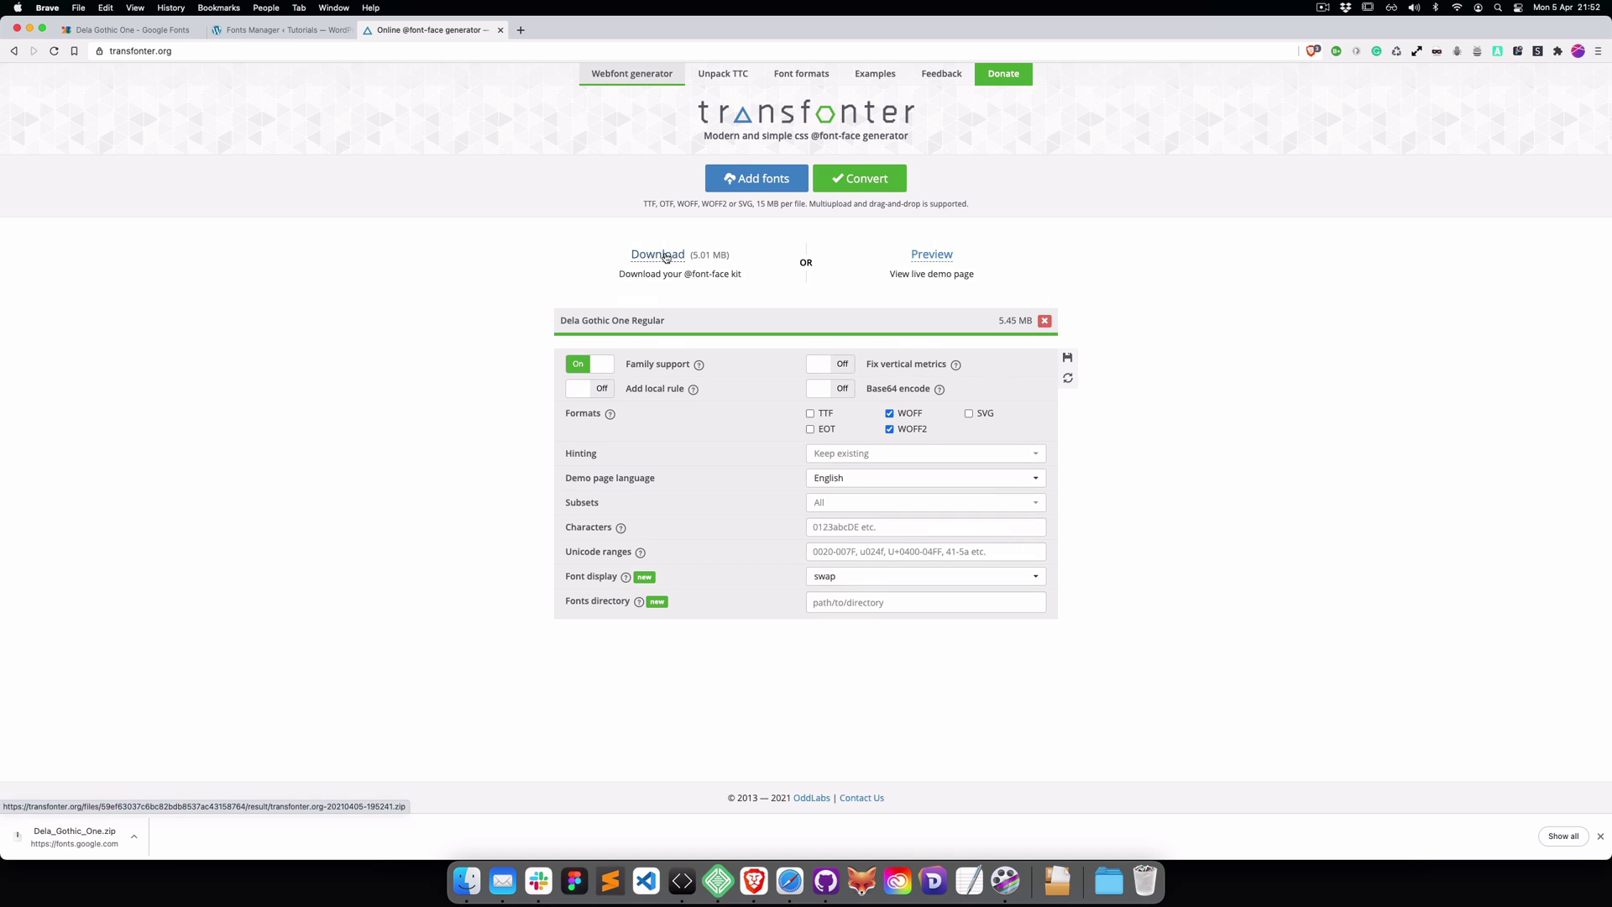
Step: Start downloading the converted kit to Tutorial, then cancel the save
{"action": "left_click", "coordinate": [665, 255]}
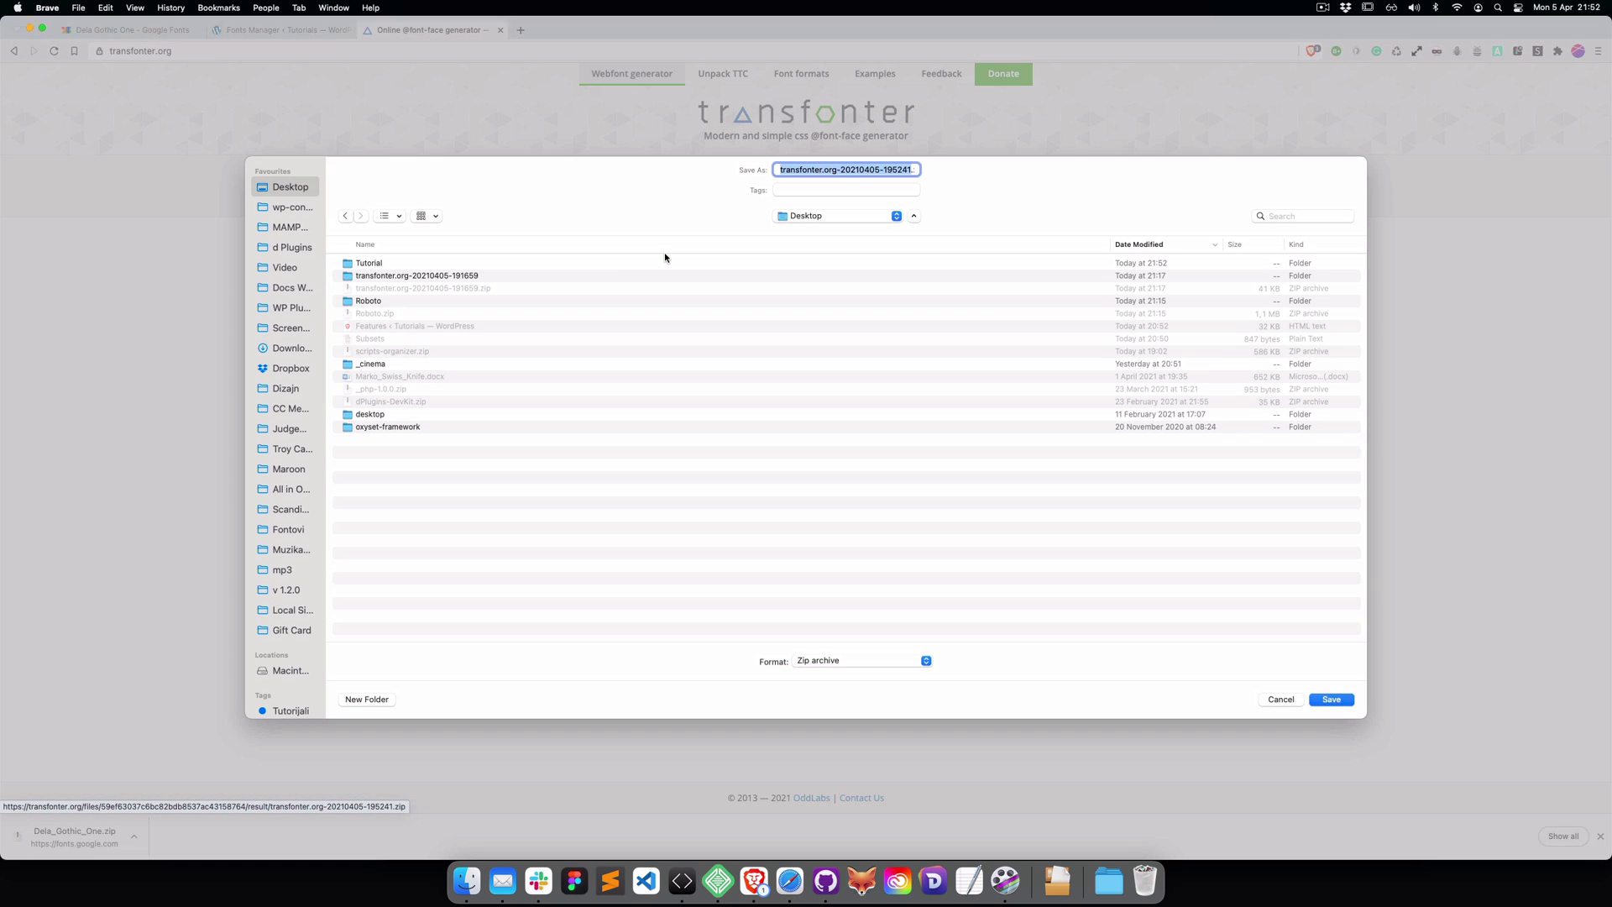
{"action": "double_click", "coordinate": [369, 263]}
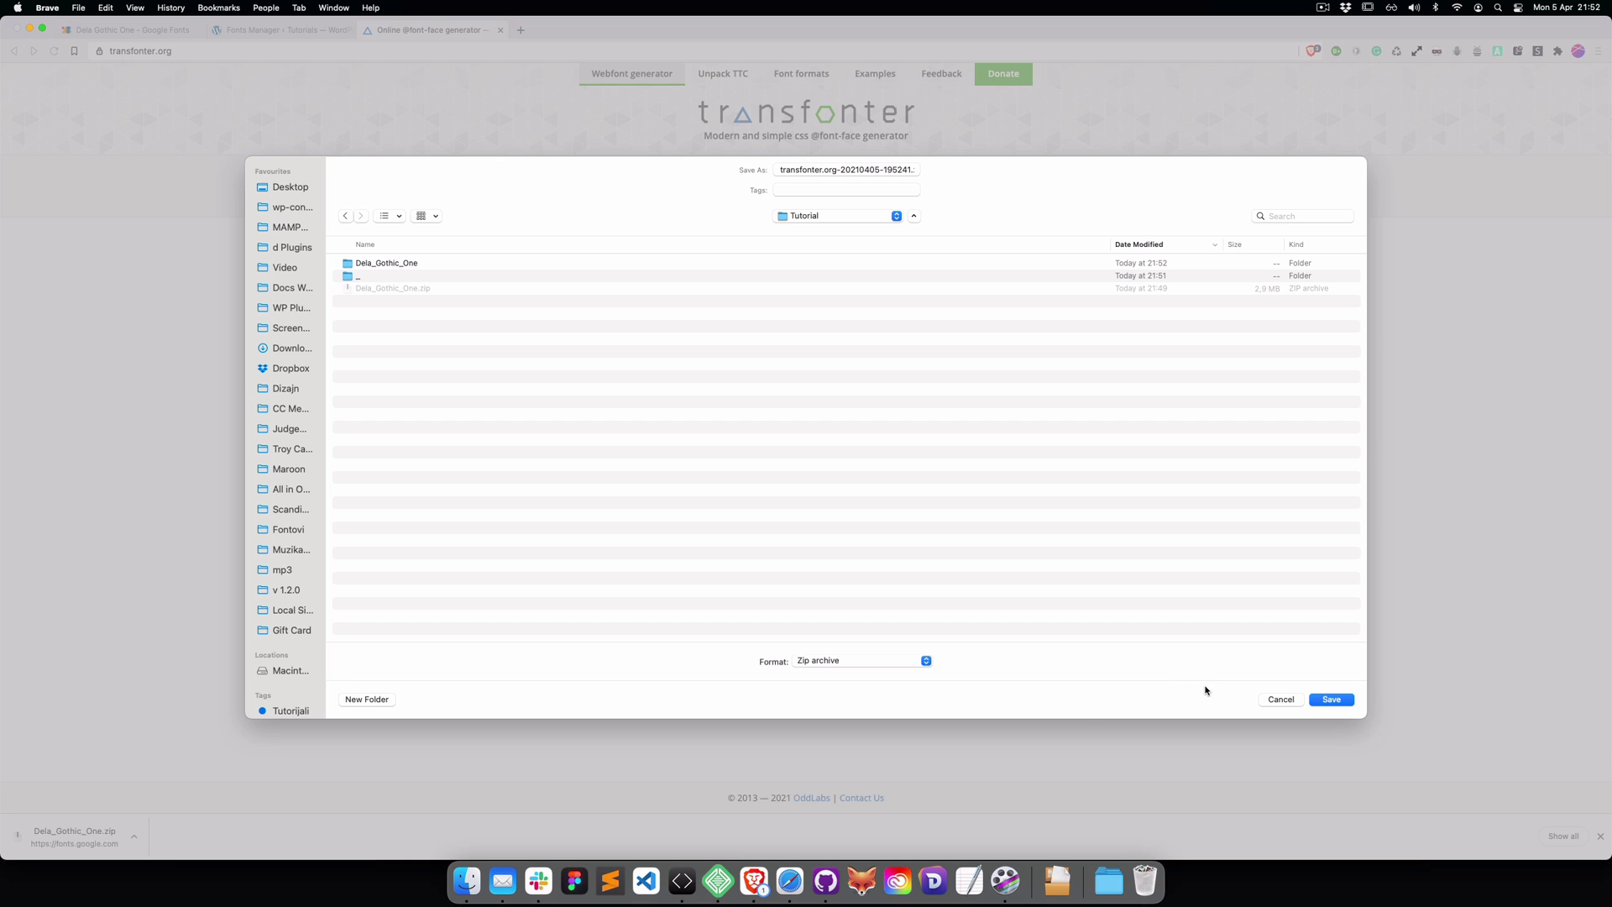
{"action": "left_click", "coordinate": [1280, 698]}
Step: In Finder, open the _ folder and expand All, Latin and Latin Extended, then return to Transfonter
{"action": "left_click", "coordinate": [467, 880]}
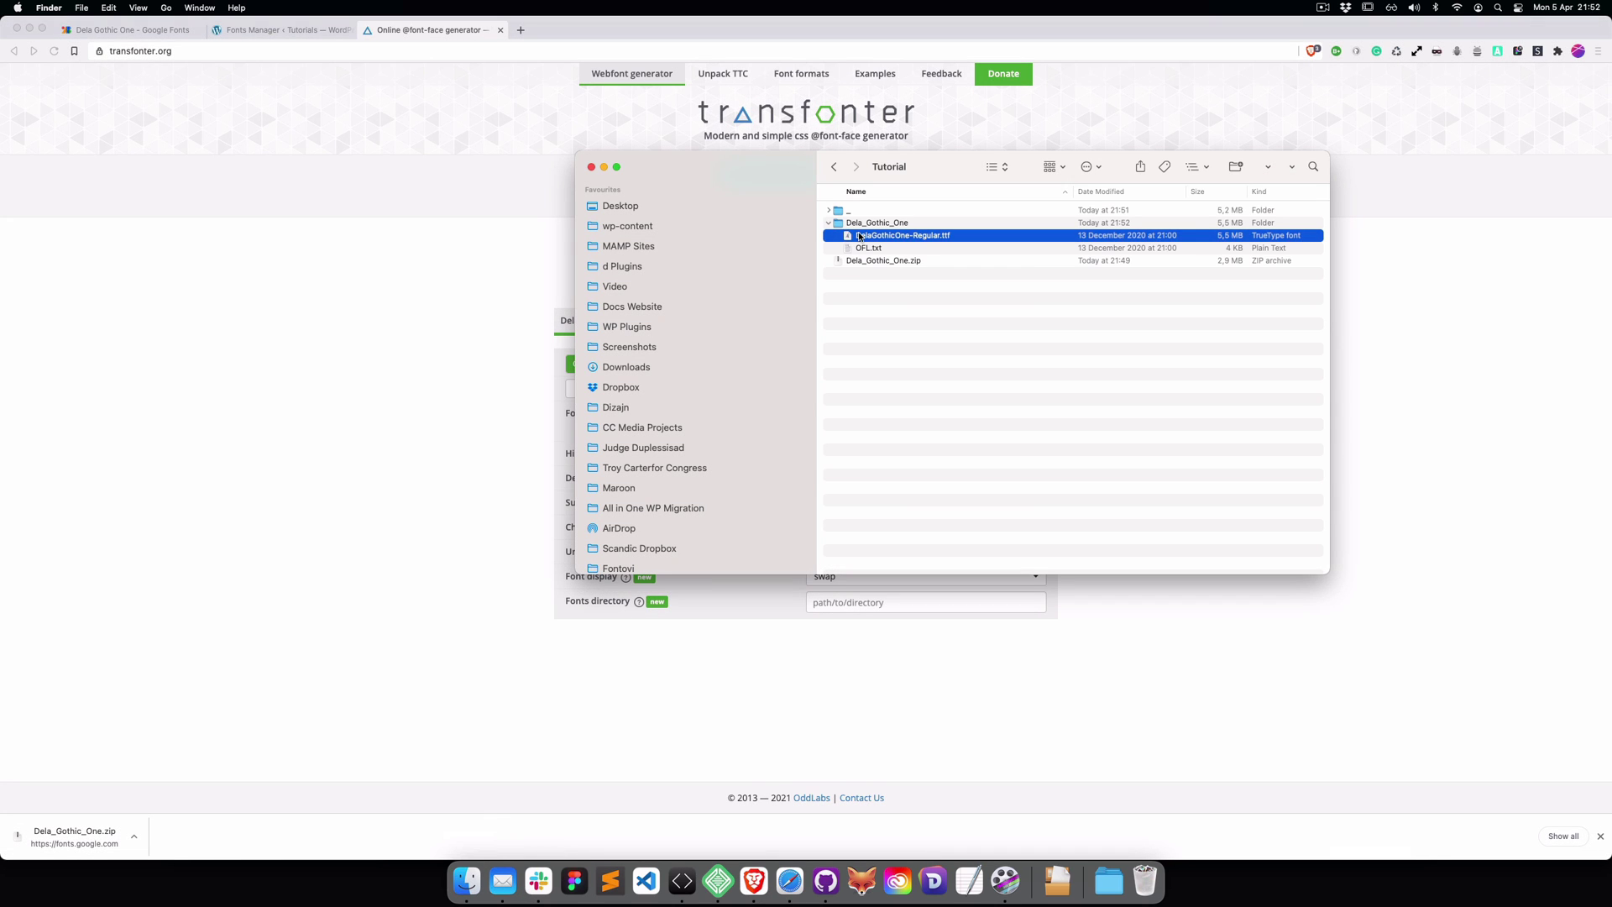
{"action": "left_click", "coordinate": [834, 223]}
{"action": "left_click", "coordinate": [850, 210]}
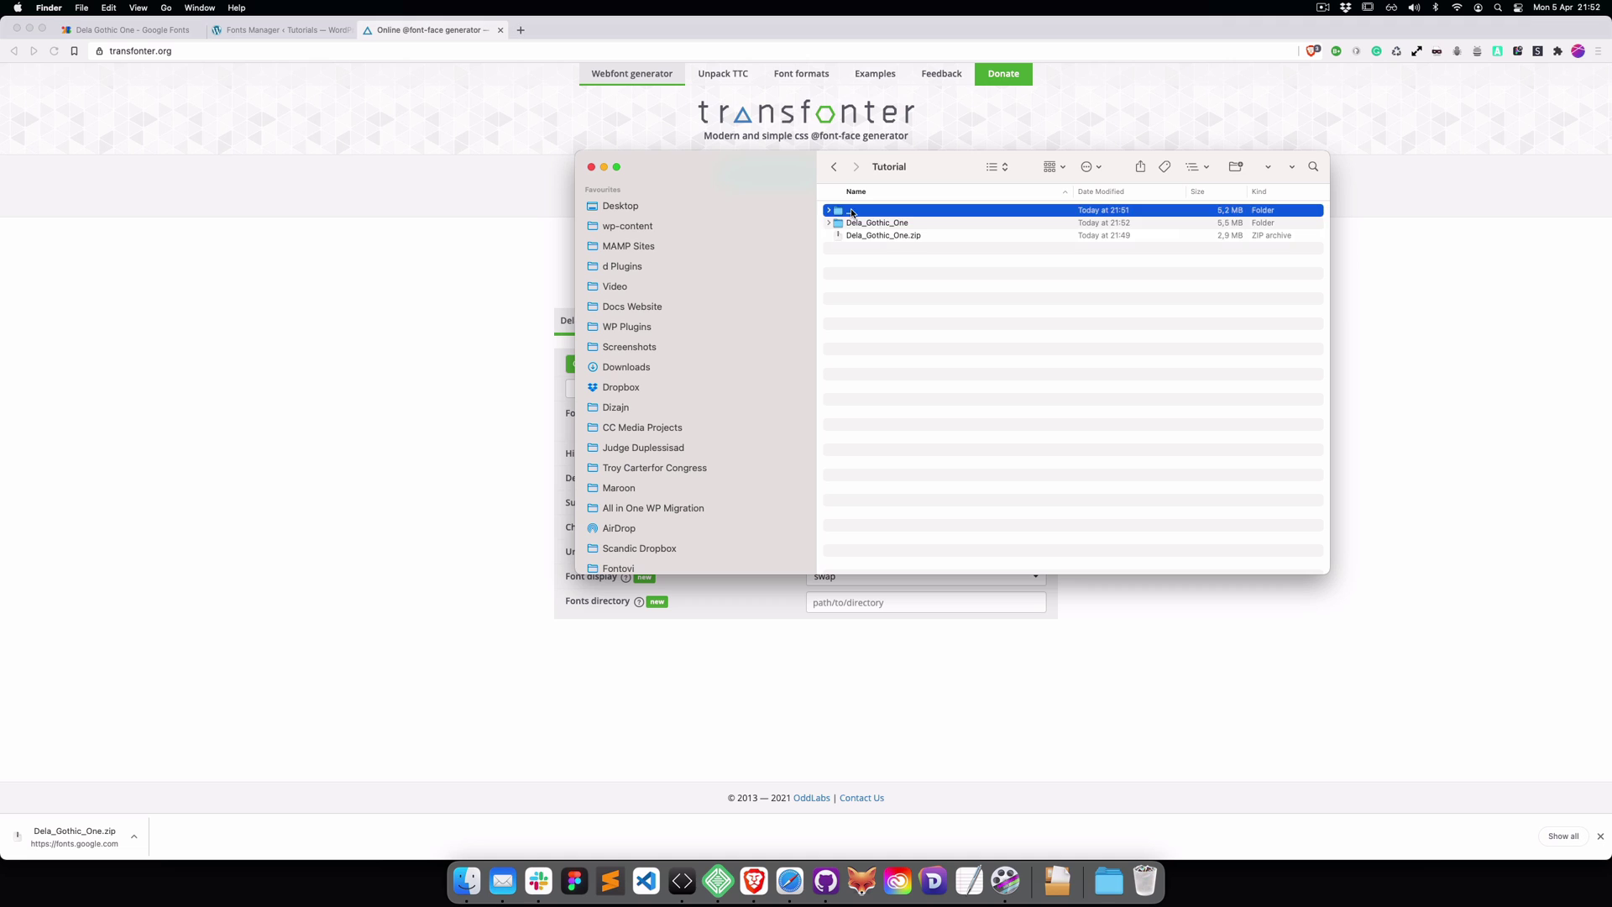
{"action": "double_click", "coordinate": [851, 211]}
{"action": "left_click", "coordinate": [828, 211]}
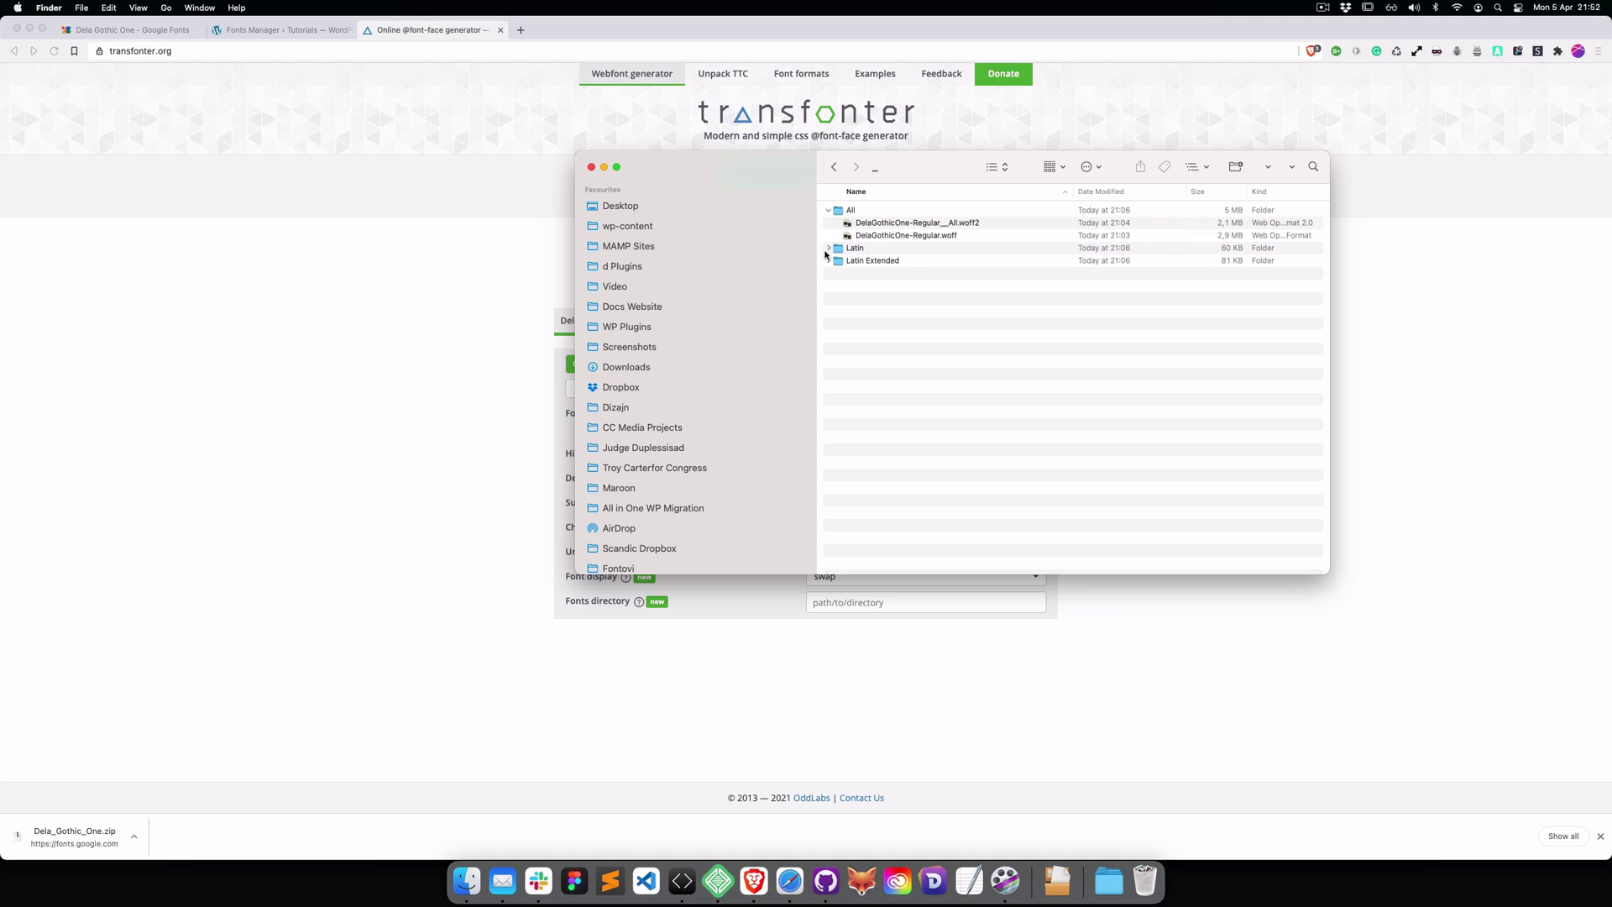
{"action": "left_click", "coordinate": [829, 248]}
{"action": "left_click", "coordinate": [830, 285]}
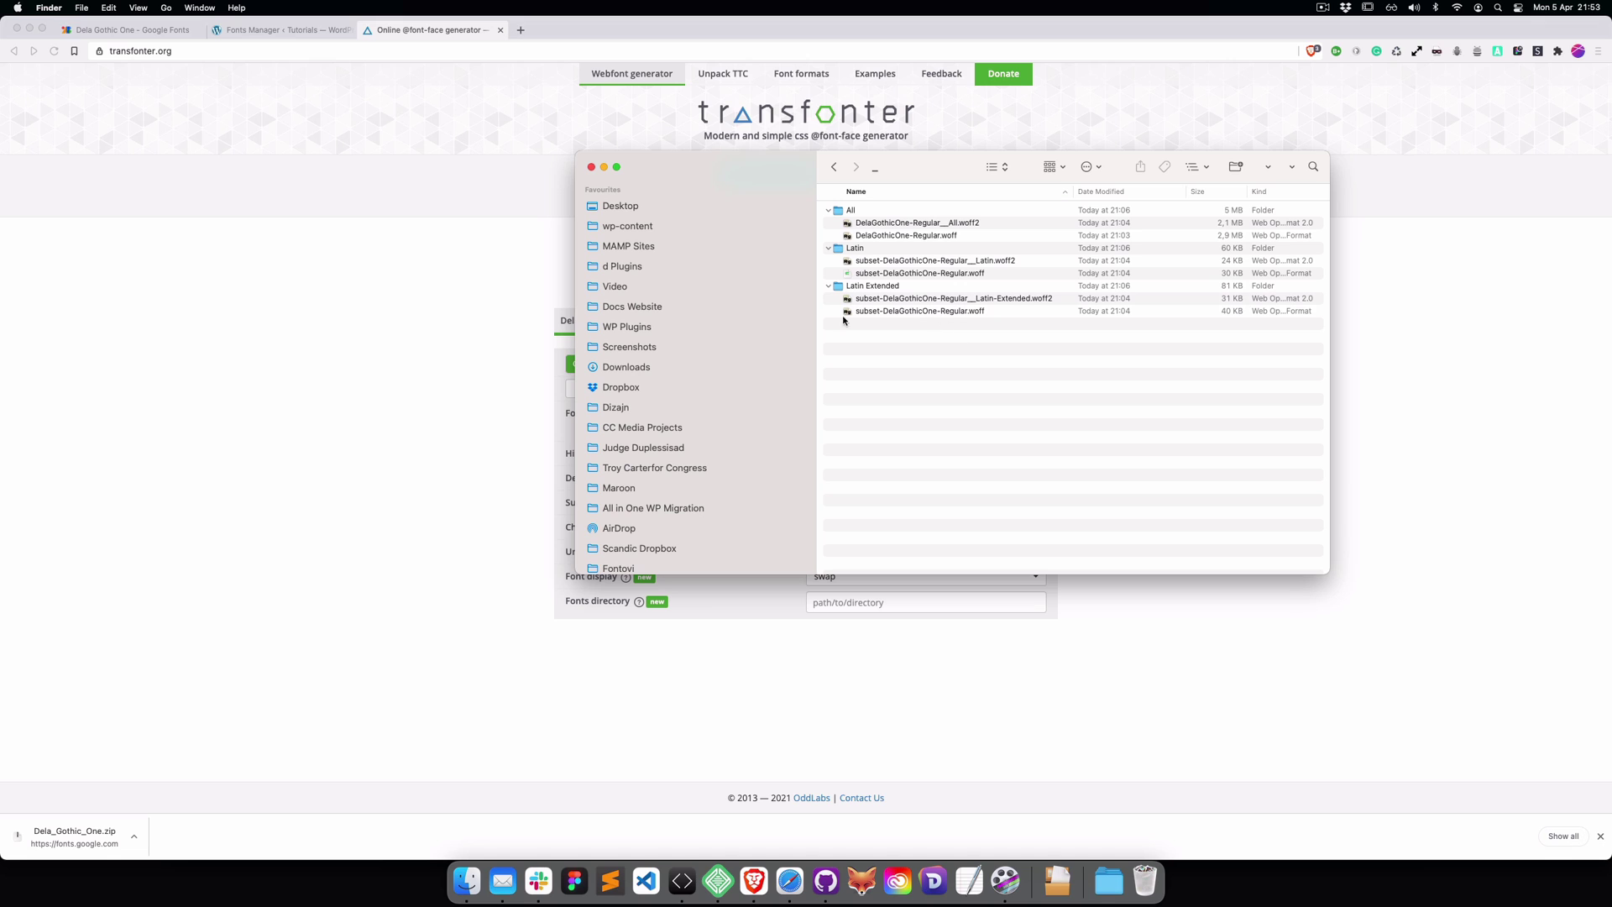
{"action": "left_click", "coordinate": [495, 395]}
Step: Set Transfonter's subsets to Latin Extended only and bring Finder's output folder forward
{"action": "left_click", "coordinate": [844, 504]}
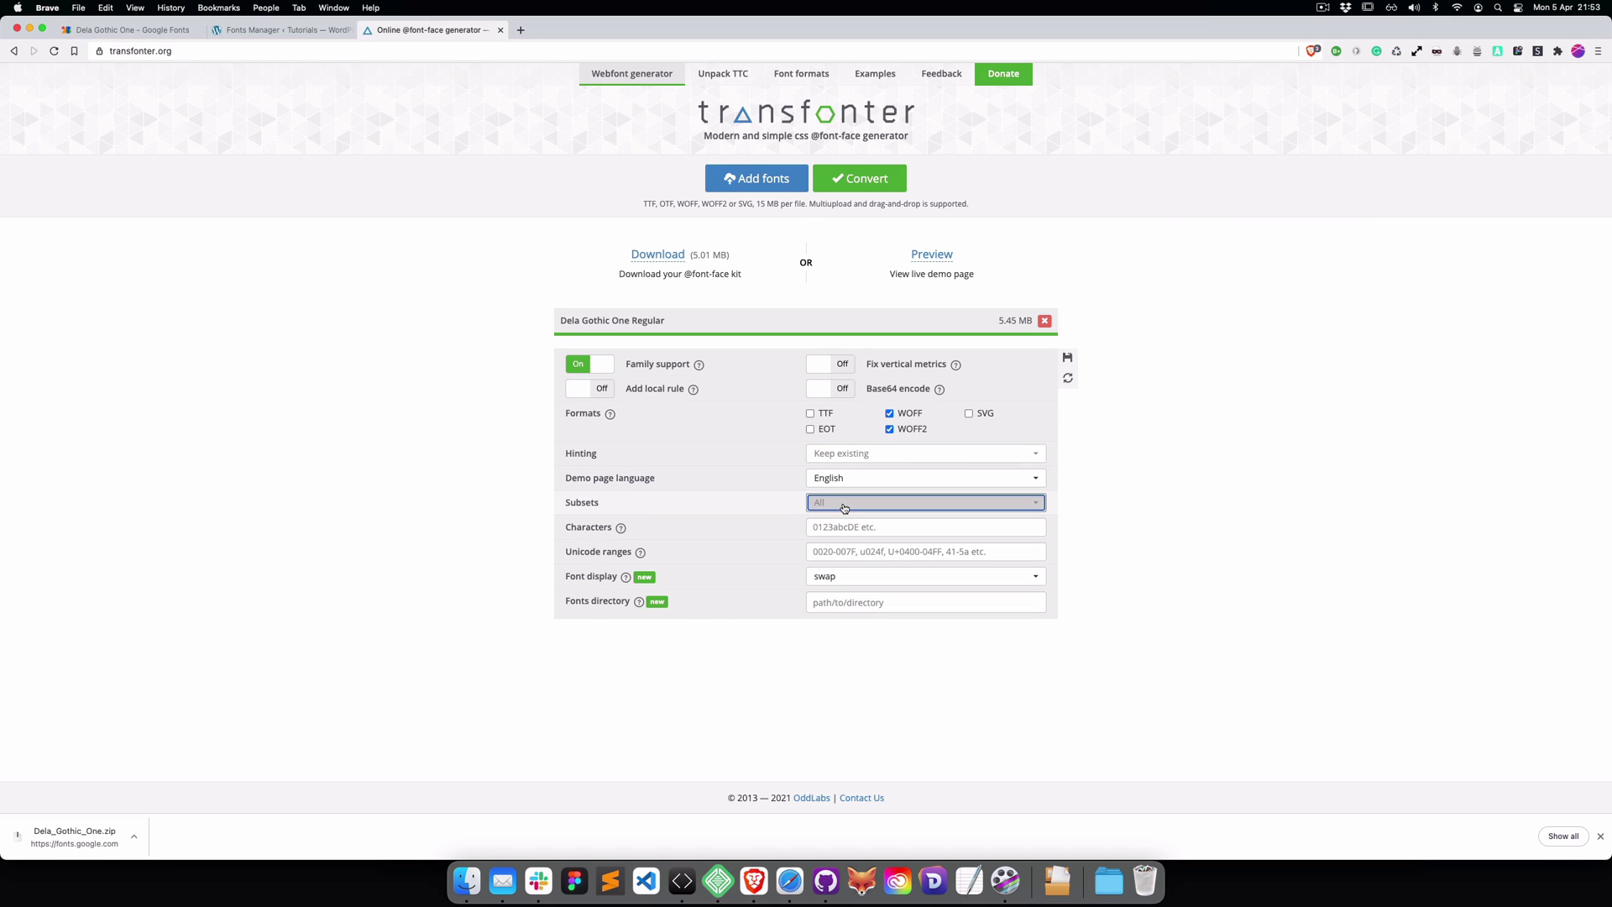
{"action": "left_click", "coordinate": [884, 323]}
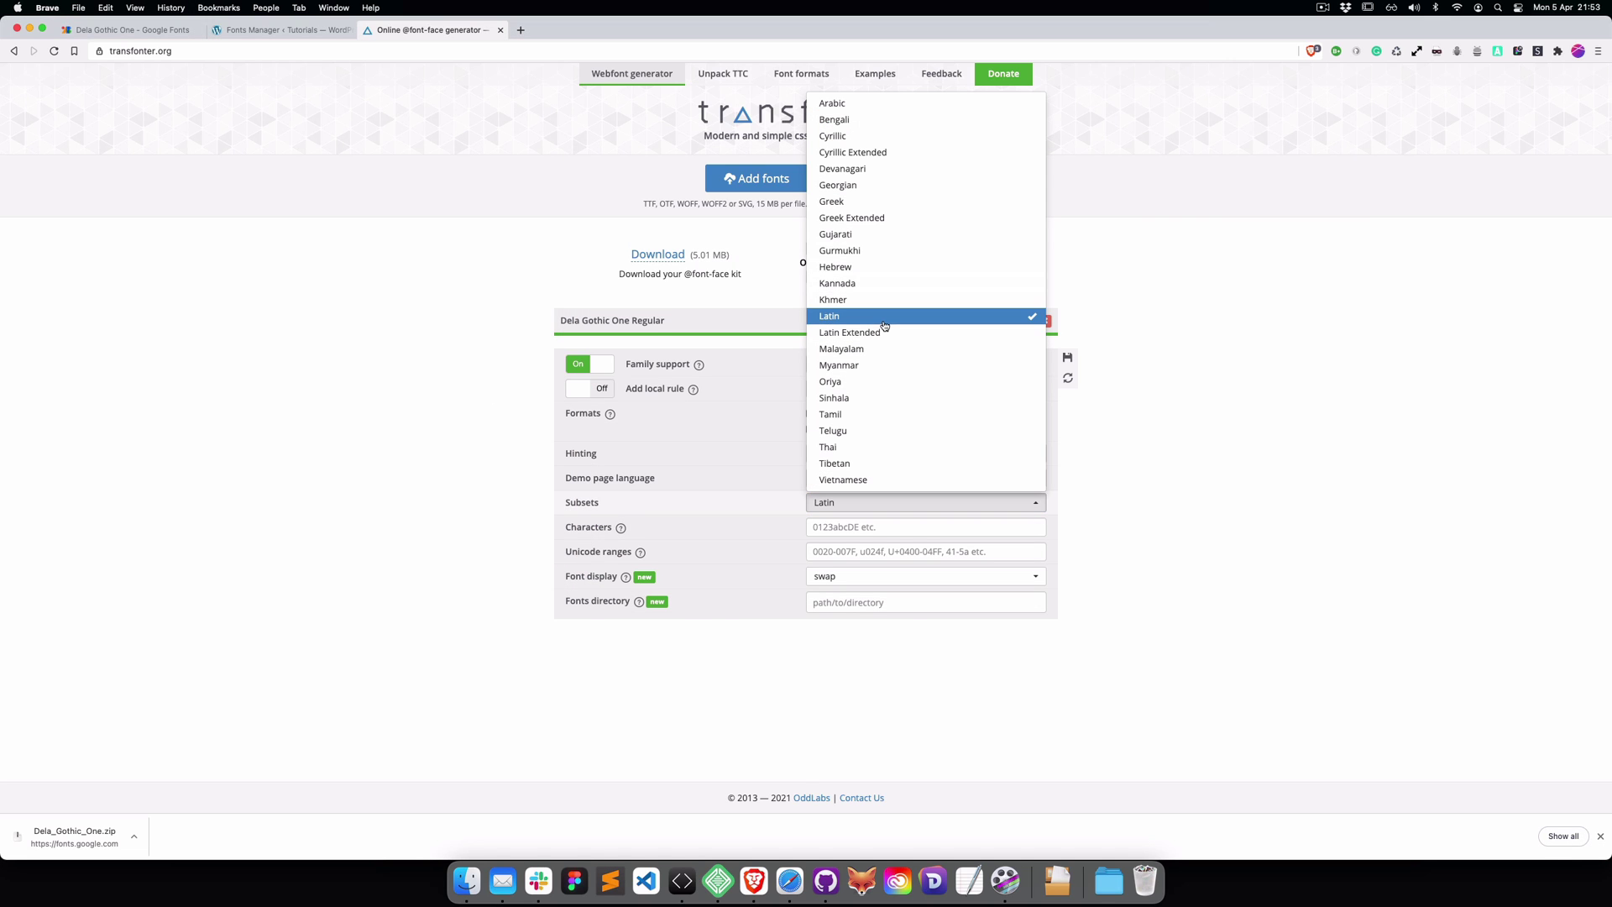
{"action": "left_click", "coordinate": [877, 322]}
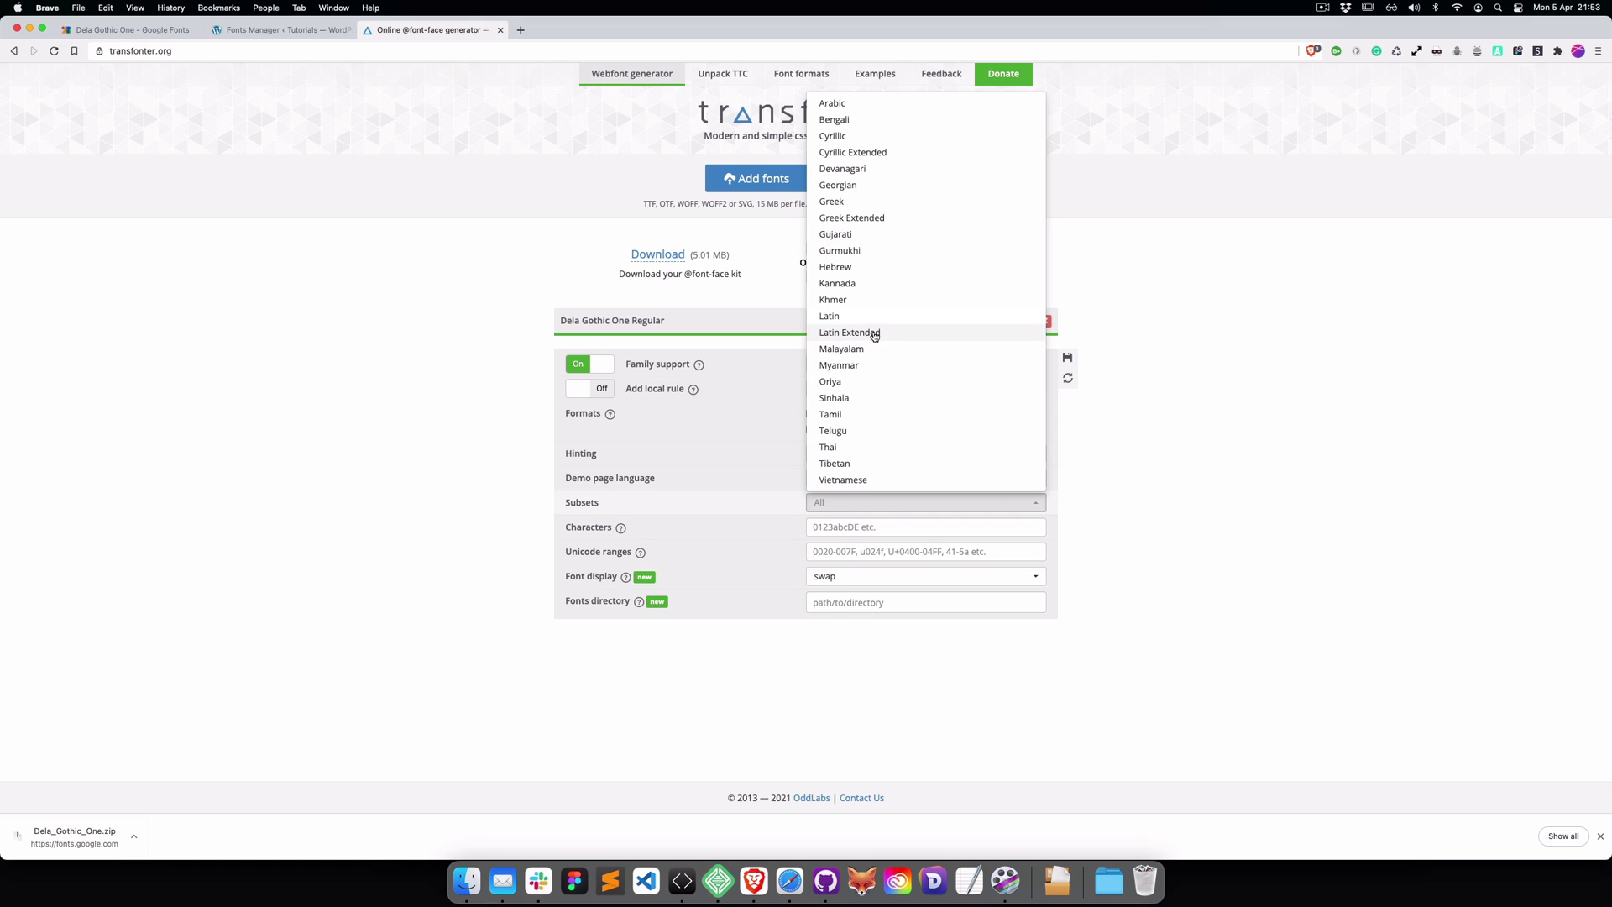
{"action": "left_click", "coordinate": [874, 334]}
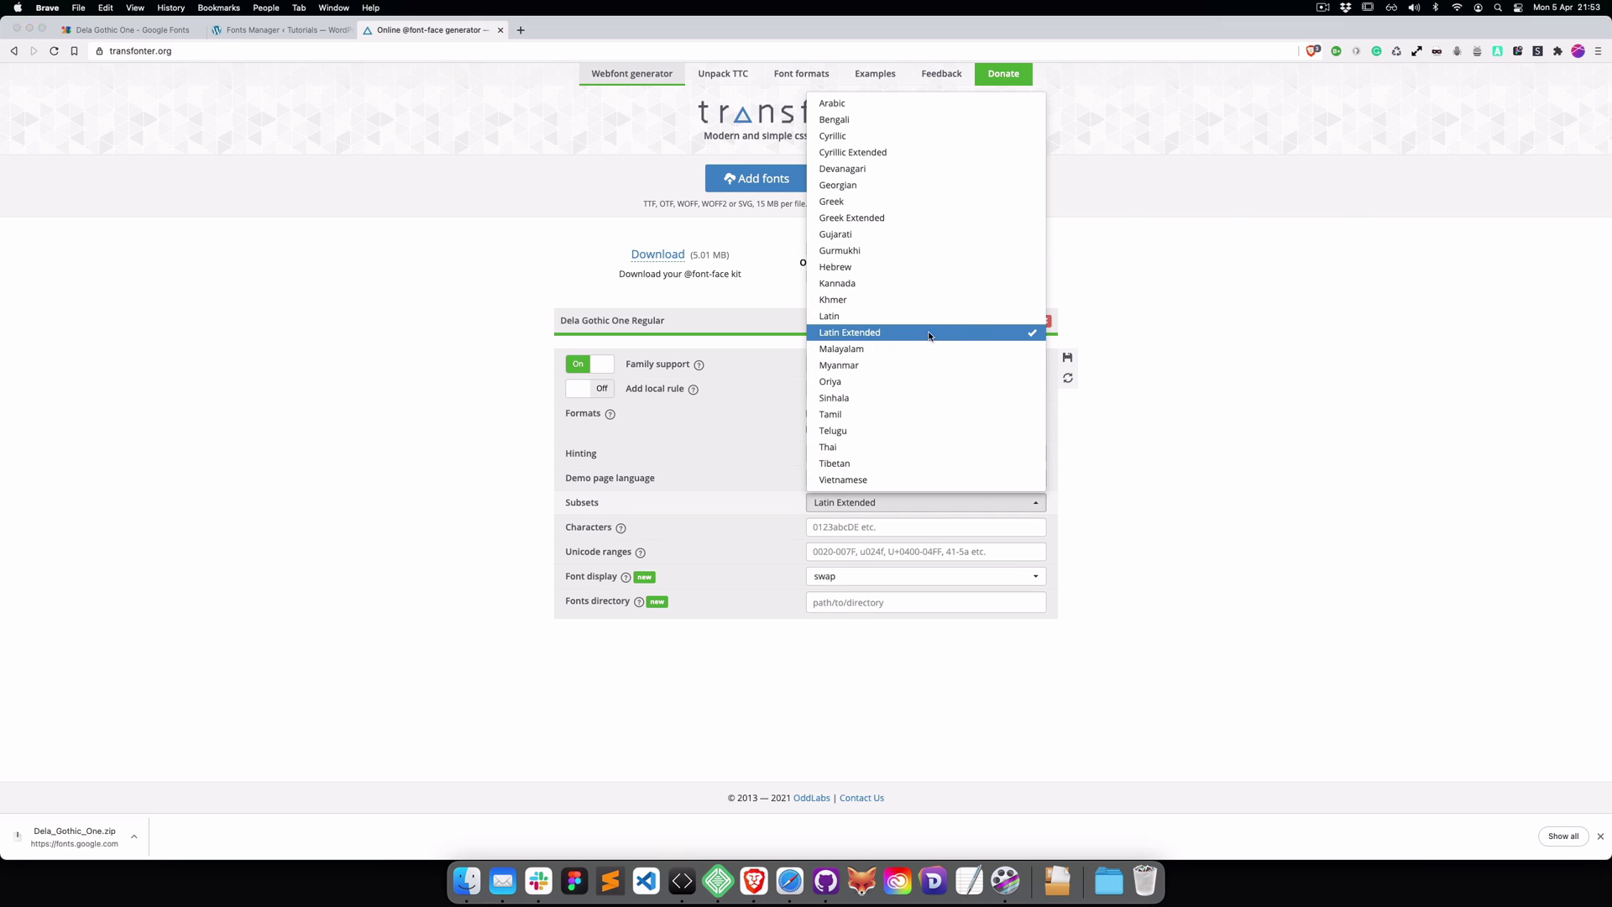
{"action": "key", "text": "super+Tab"}
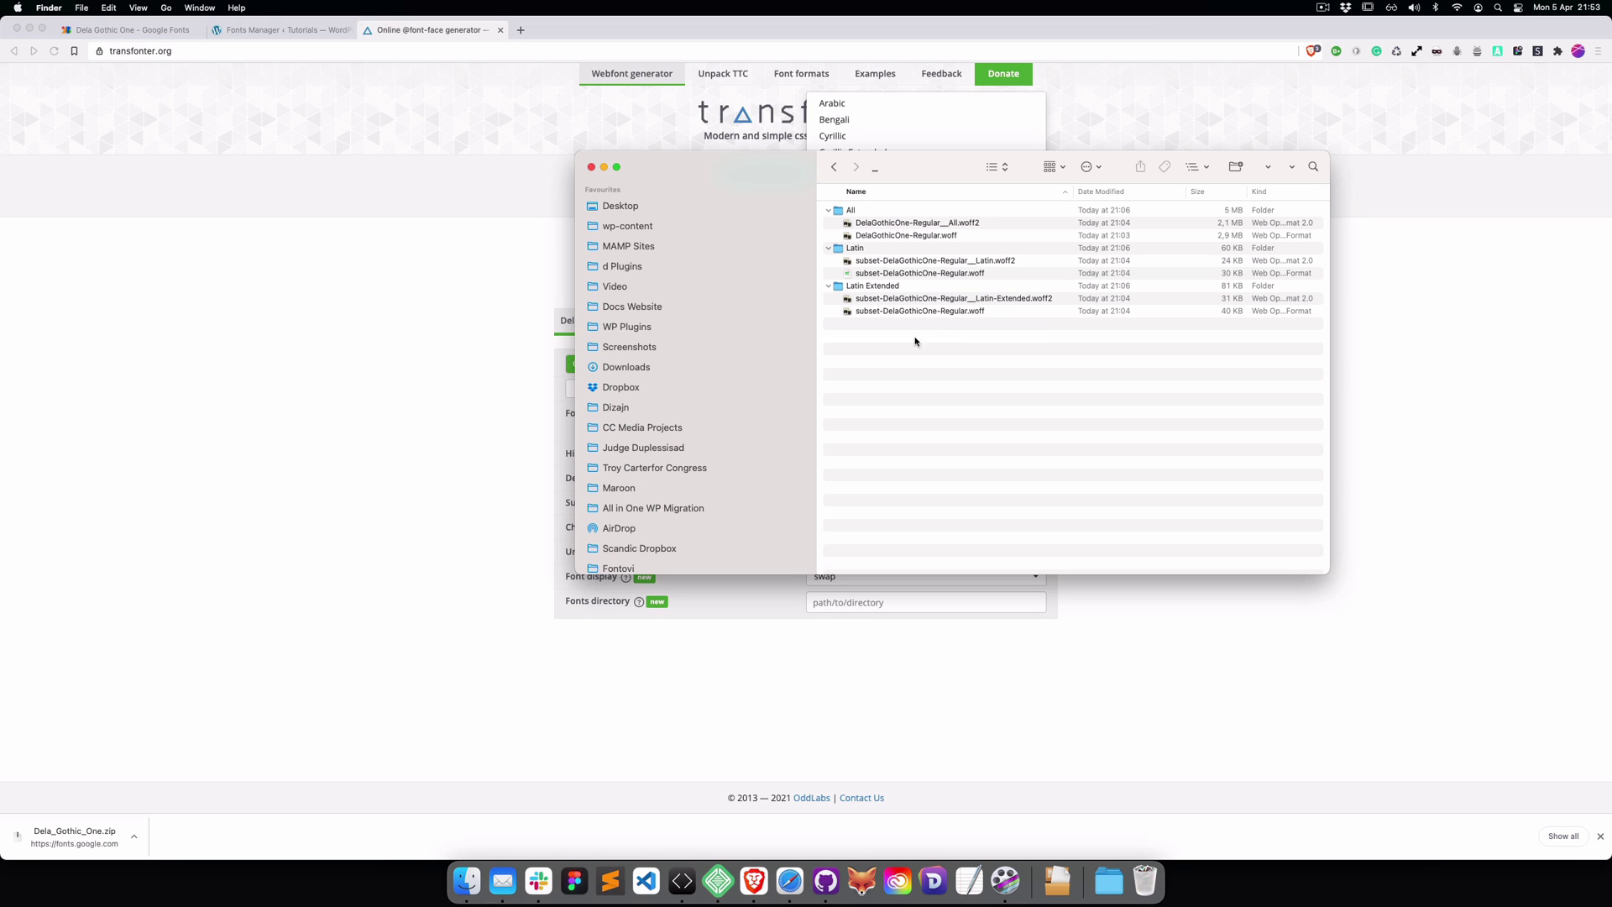
{"action": "left_click", "coordinate": [920, 239]}
{"action": "left_click", "coordinate": [964, 228]}
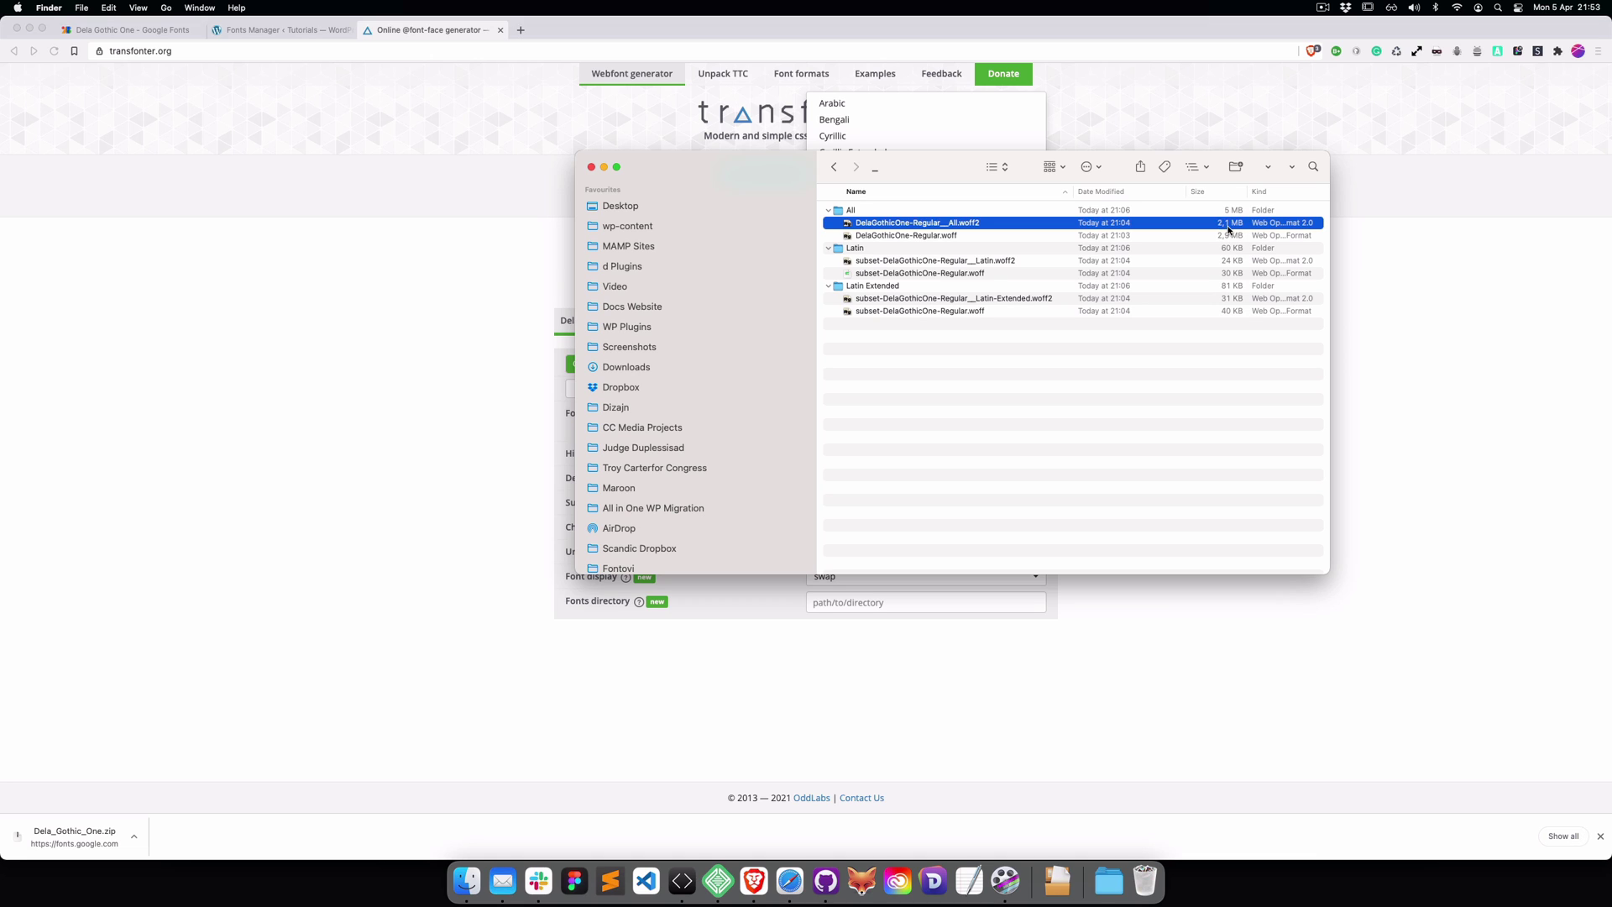
{"action": "left_click", "coordinate": [986, 261]}
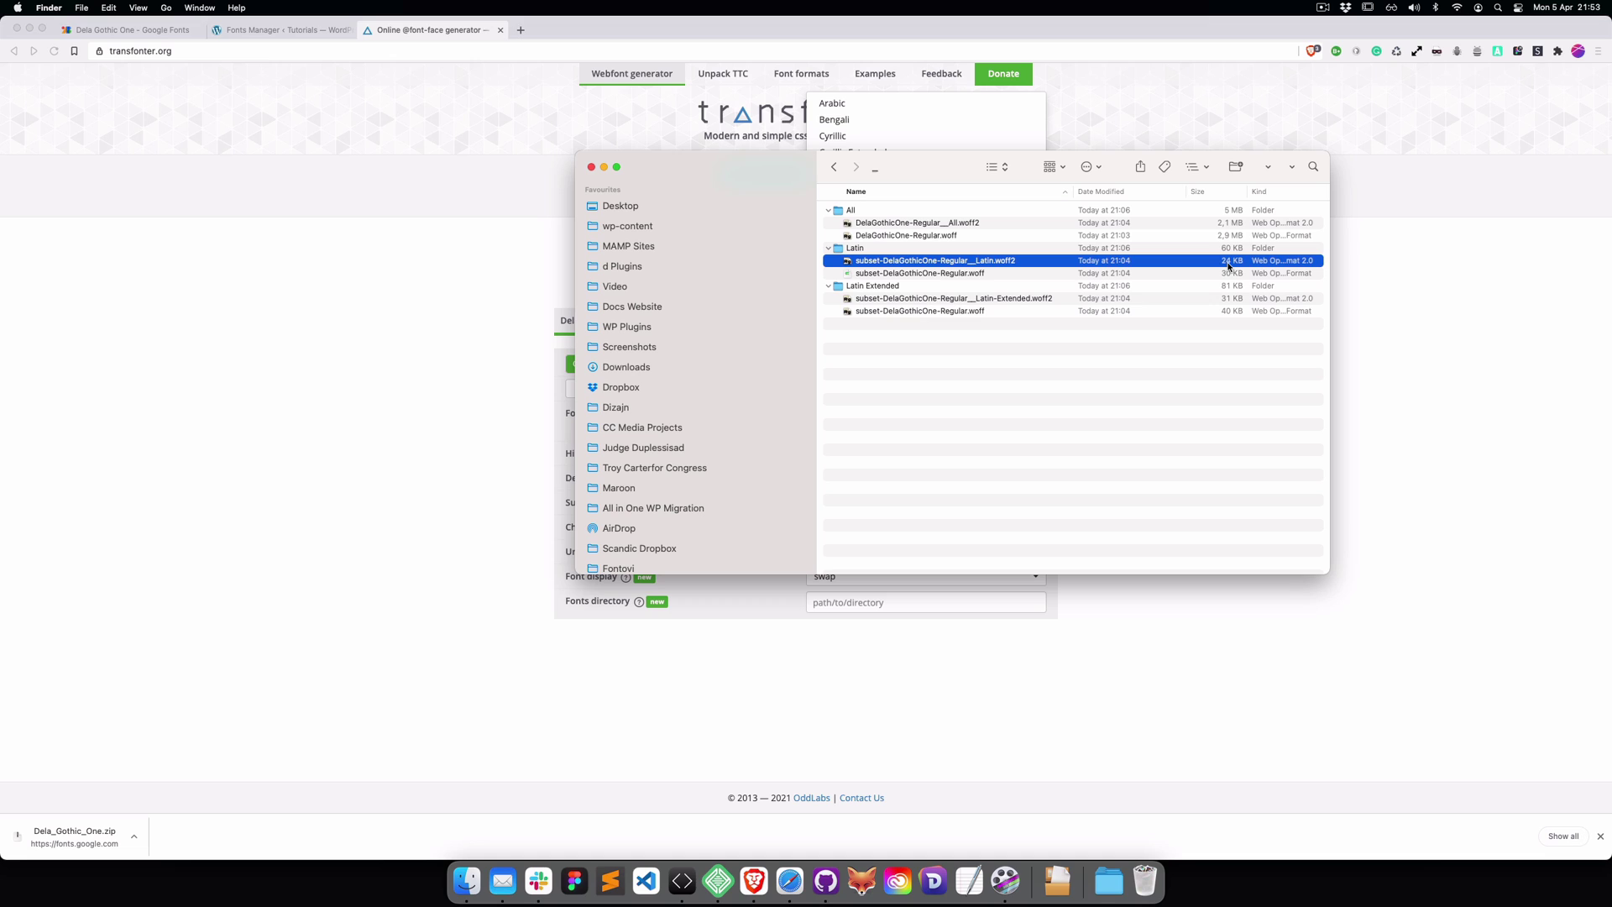
{"action": "left_click", "coordinate": [1031, 300]}
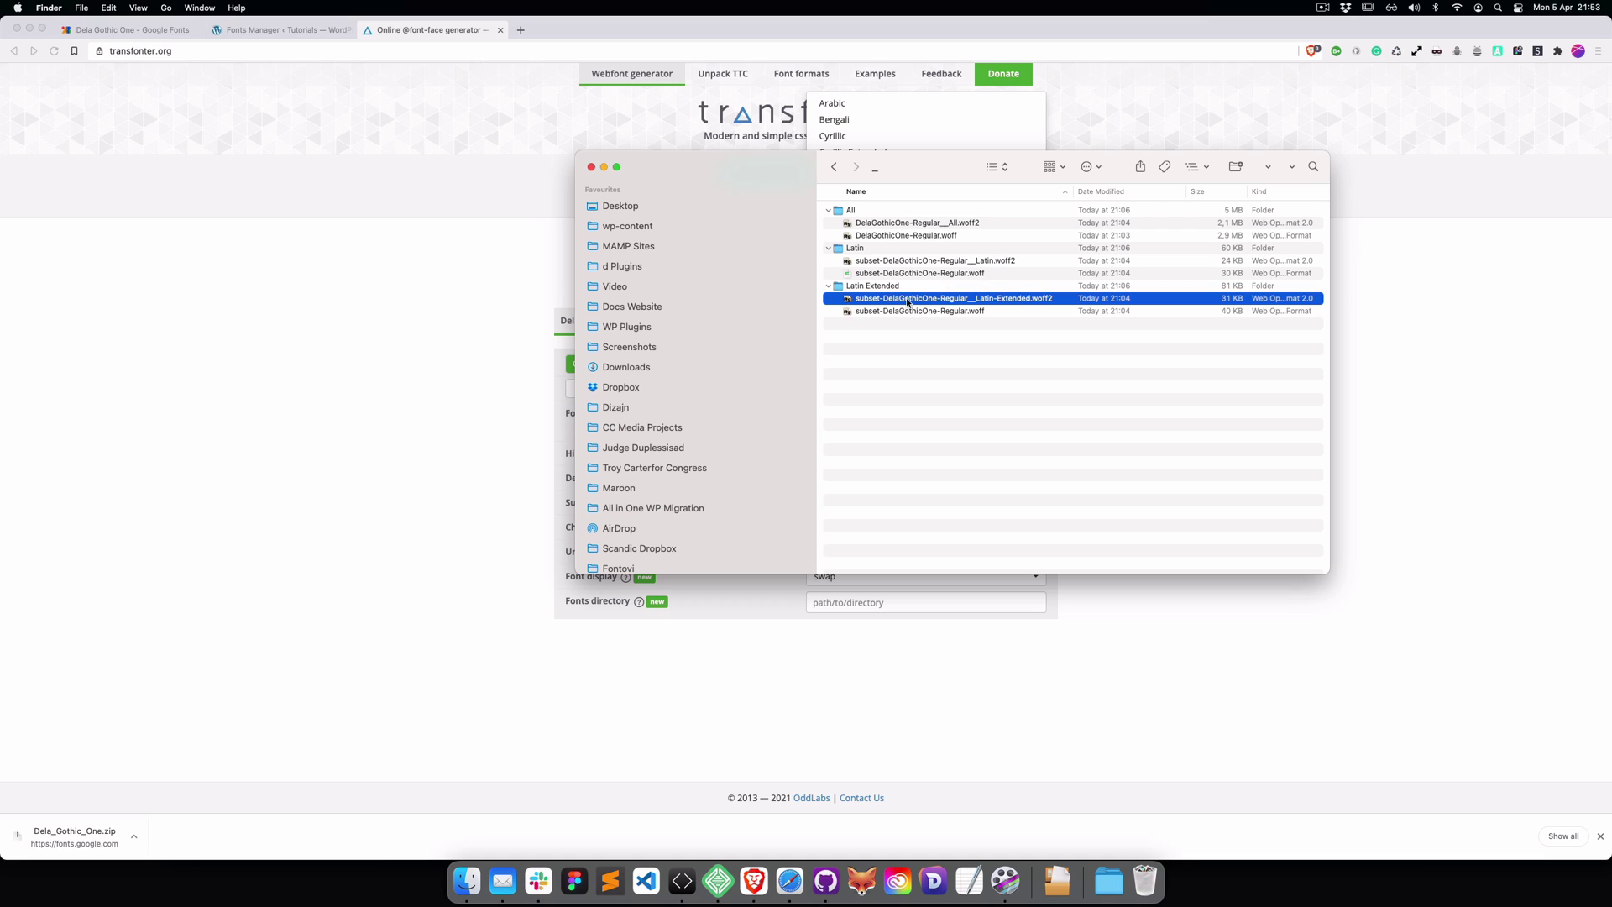
{"action": "left_click", "coordinate": [887, 236]}
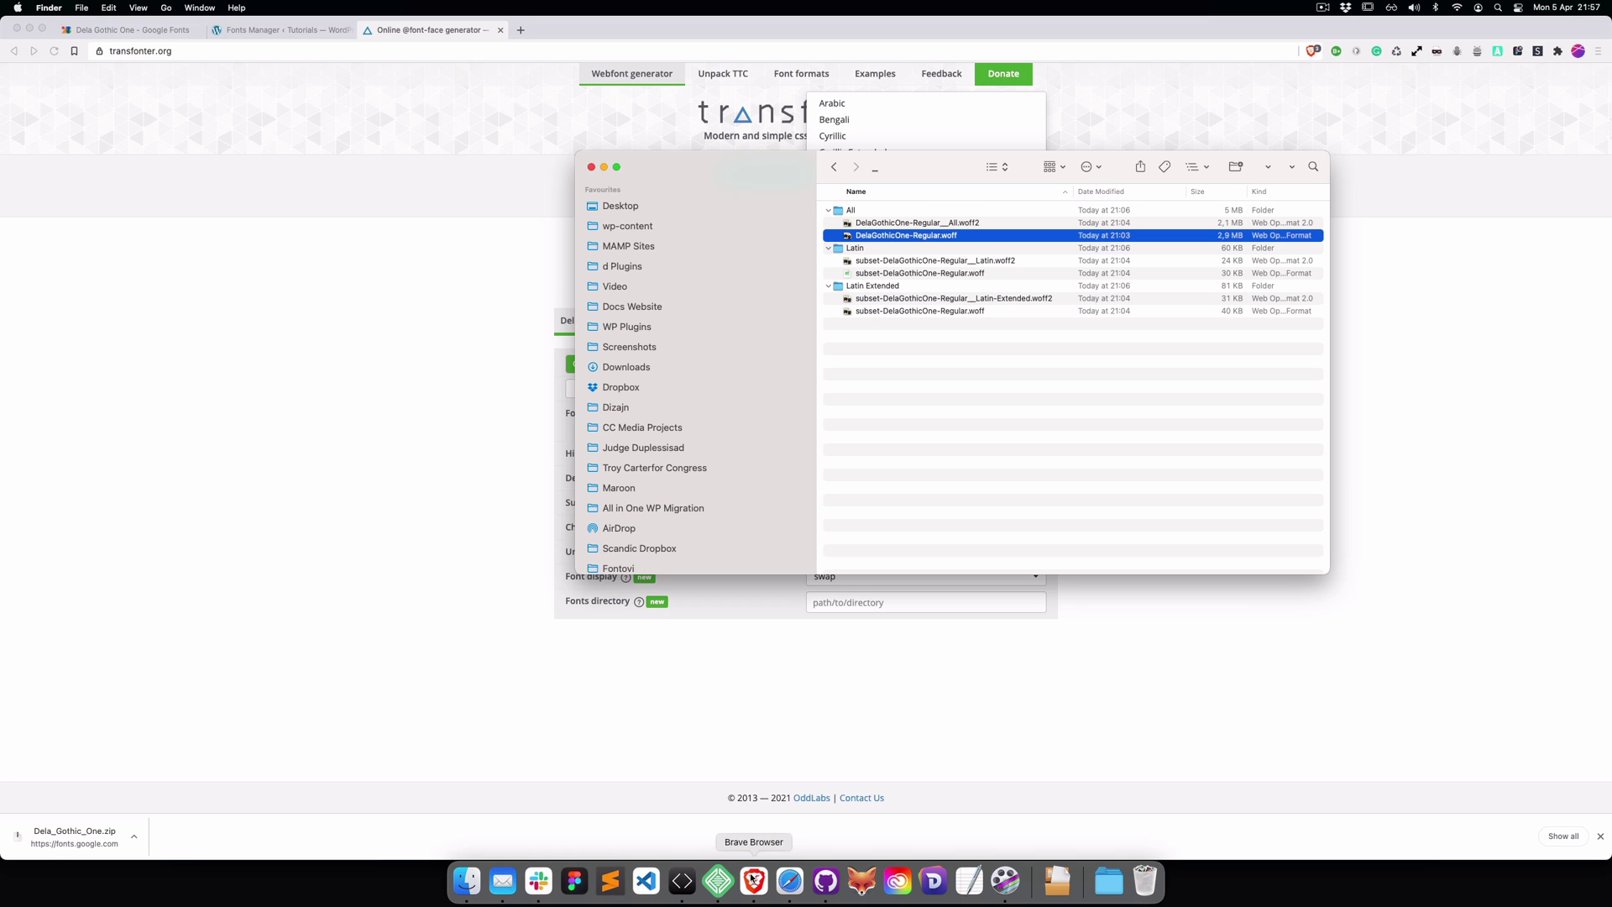
{"action": "left_click", "coordinate": [753, 879]}
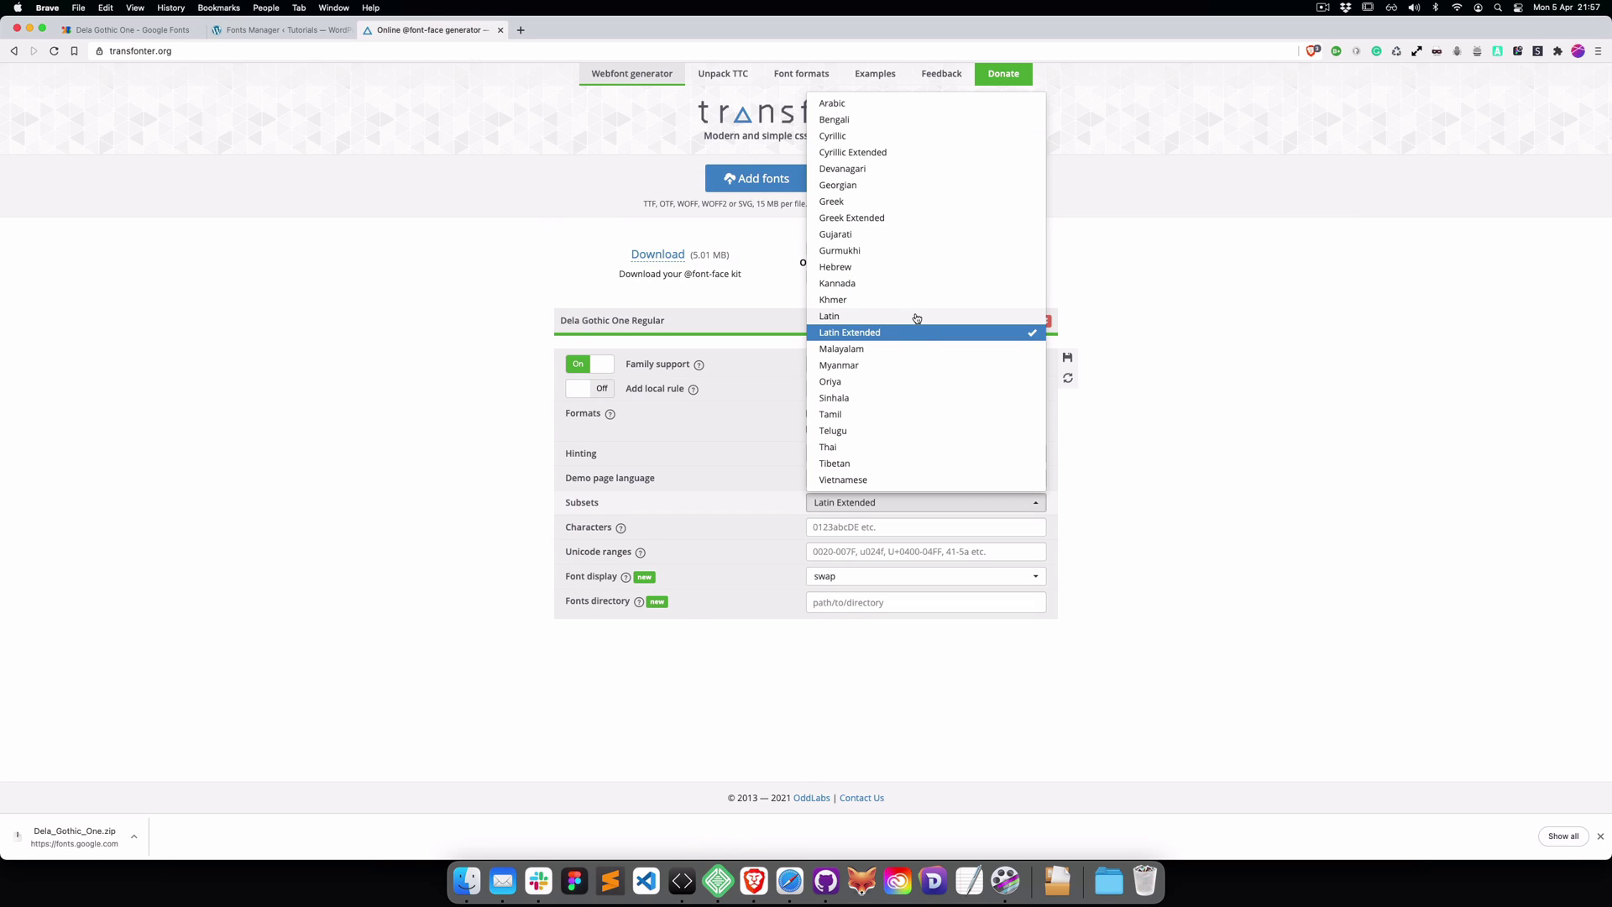
Step: Toggle Latin on and off, then uncheck Latin Extended so subsets return to All
{"action": "left_click", "coordinate": [913, 318]}
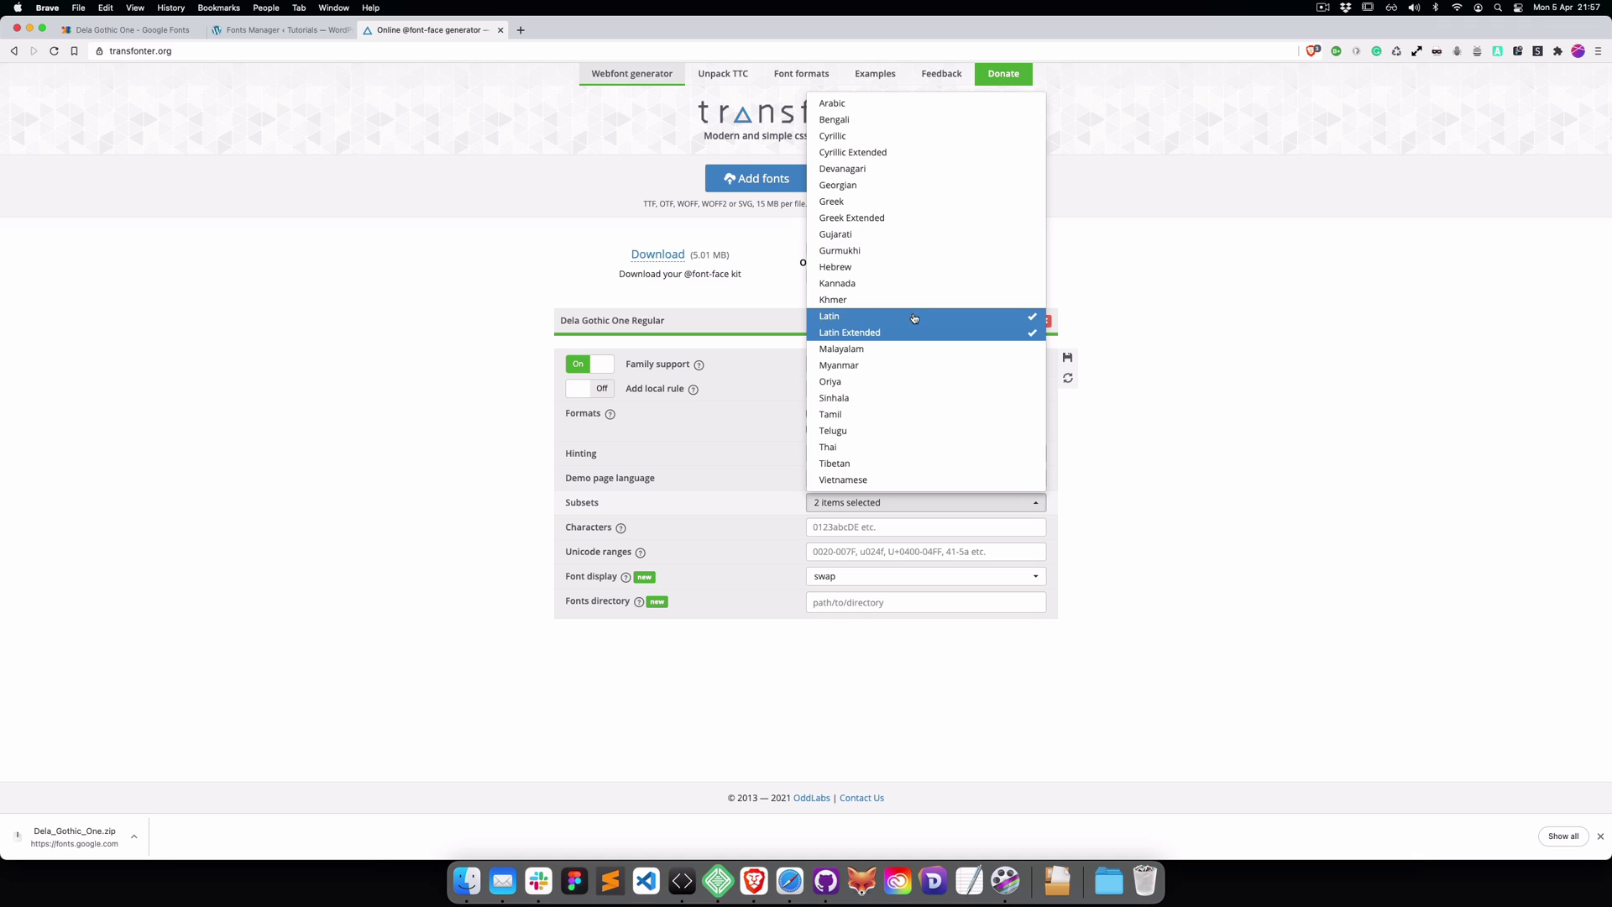
{"action": "left_click", "coordinate": [912, 317]}
{"action": "left_click", "coordinate": [905, 330]}
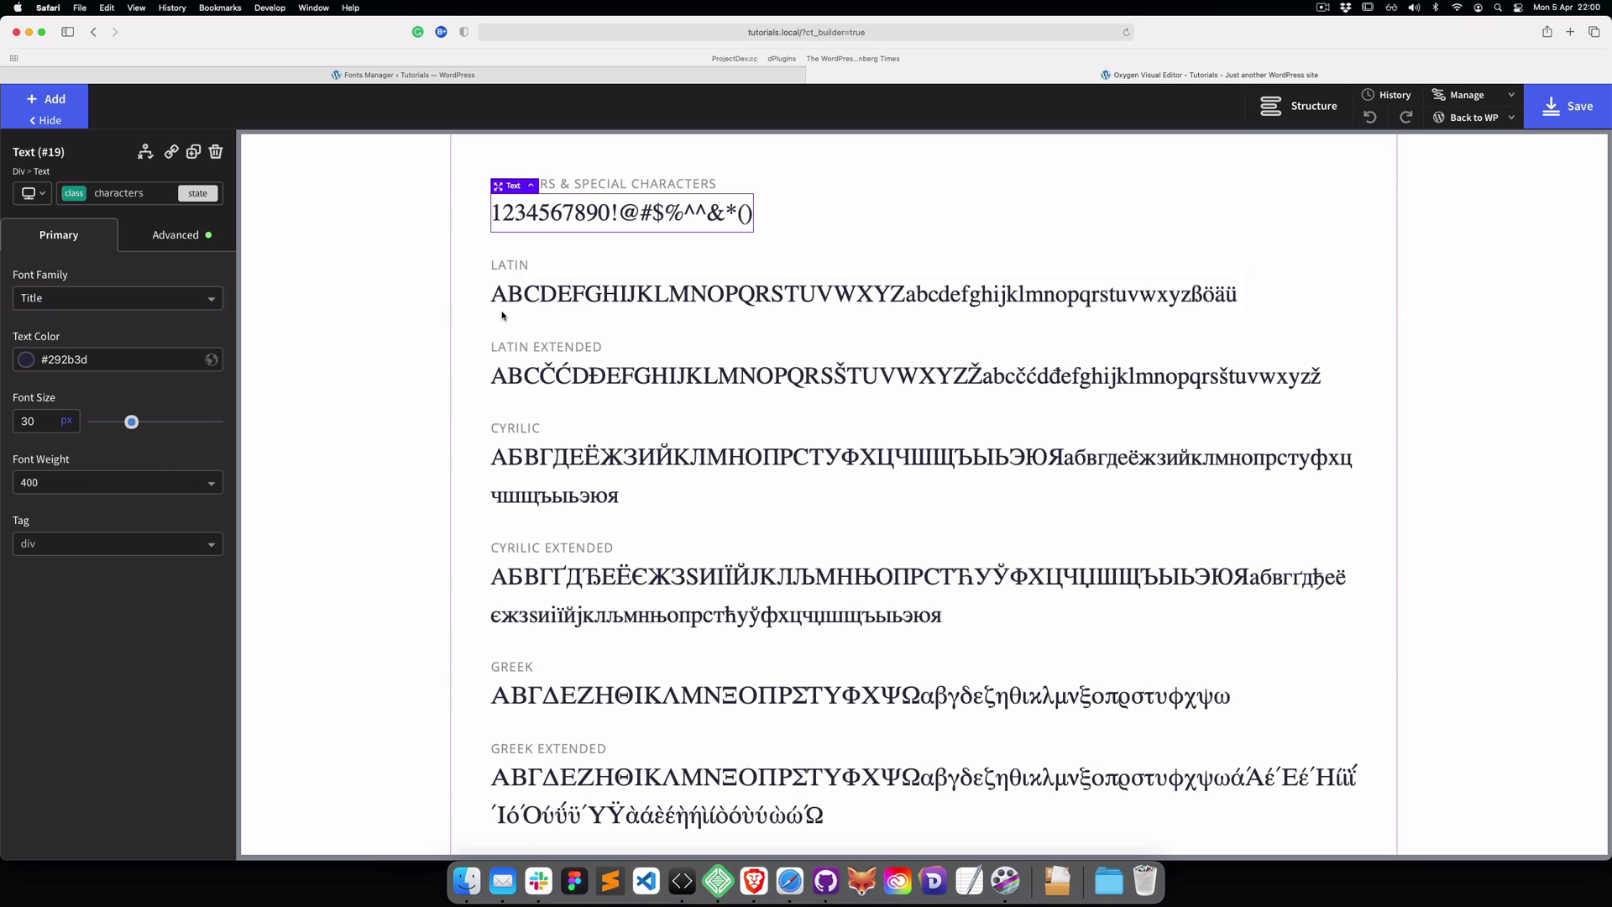
Step: Select the Latin, Latin Extended and Cyrillic sample lines, then go to the Fonts Manager
{"action": "left_click", "coordinate": [539, 298]}
{"action": "left_click", "coordinate": [536, 376]}
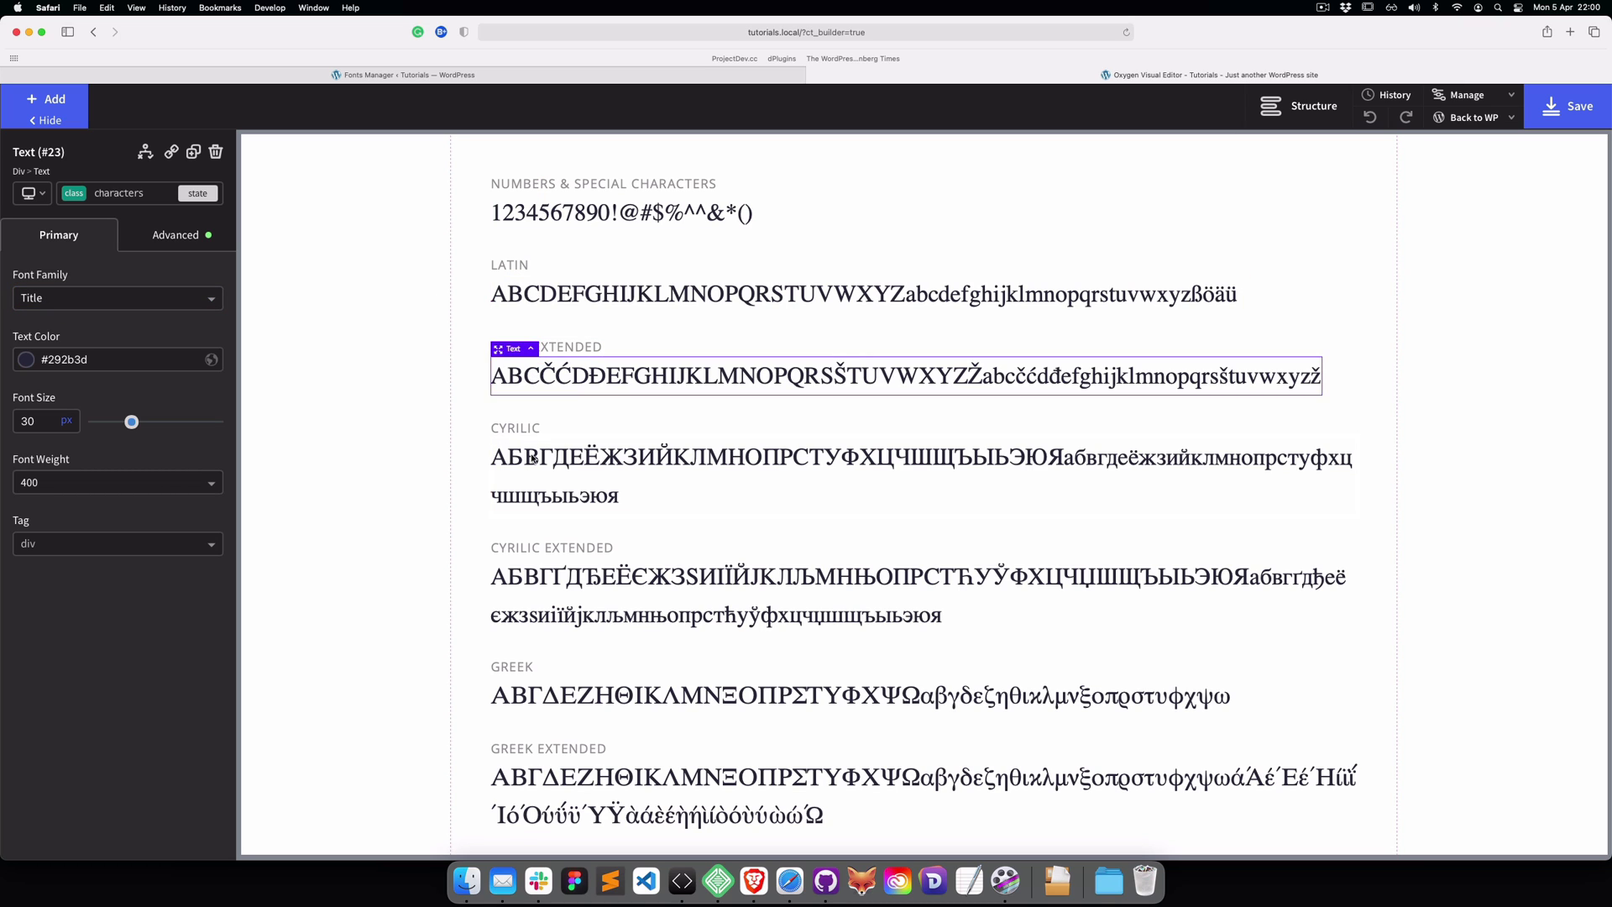
{"action": "left_click", "coordinate": [532, 457]}
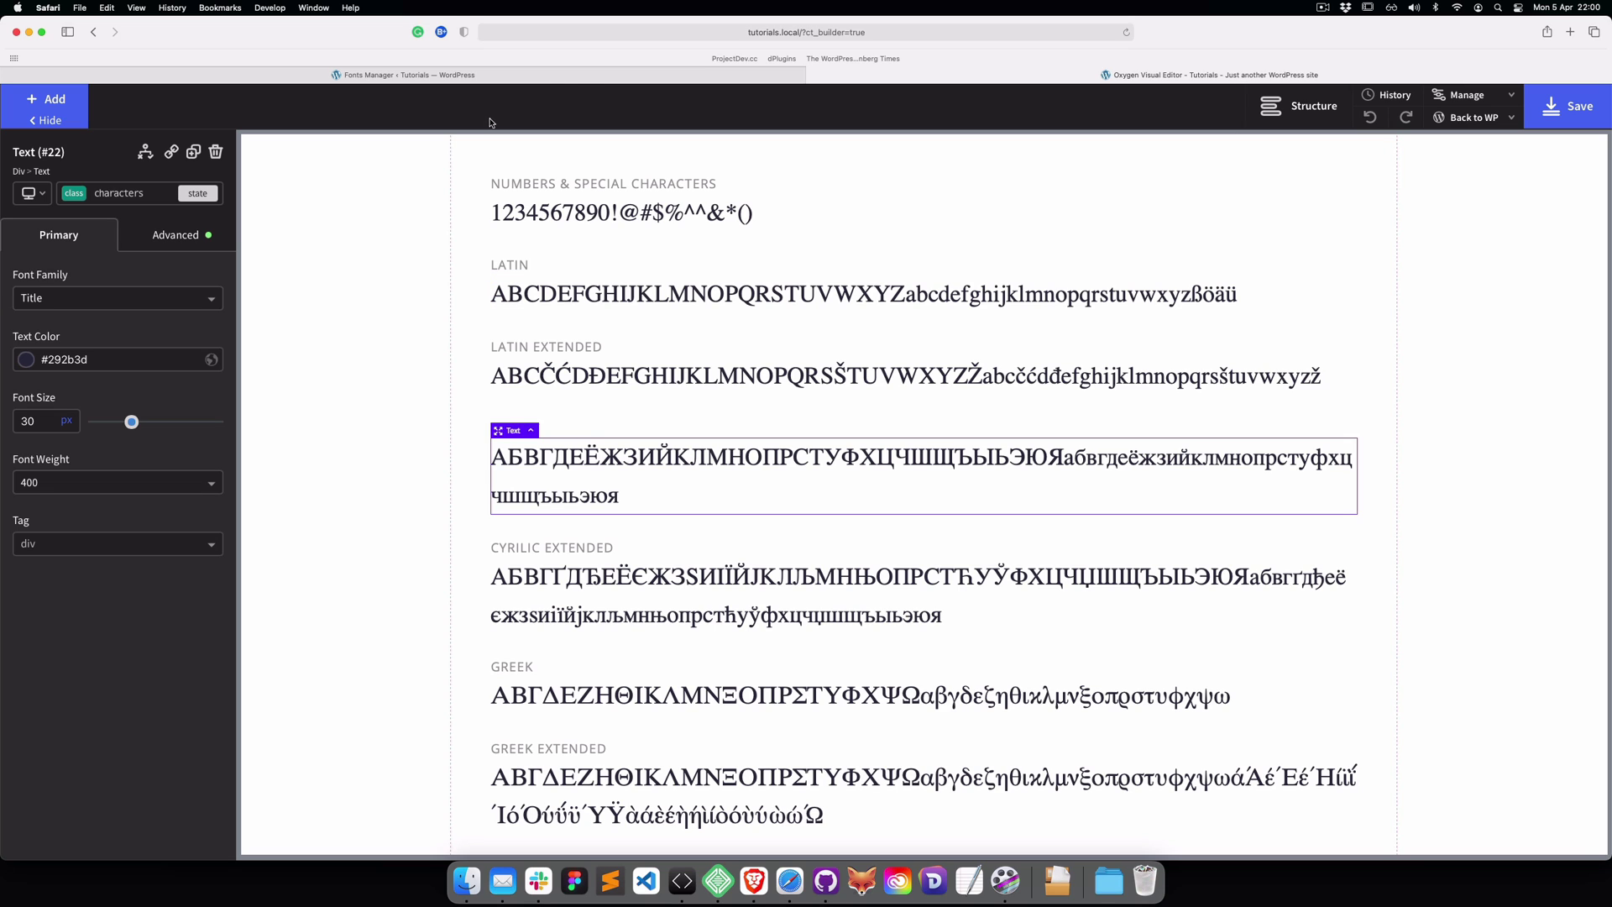
{"action": "left_click", "coordinate": [587, 77]}
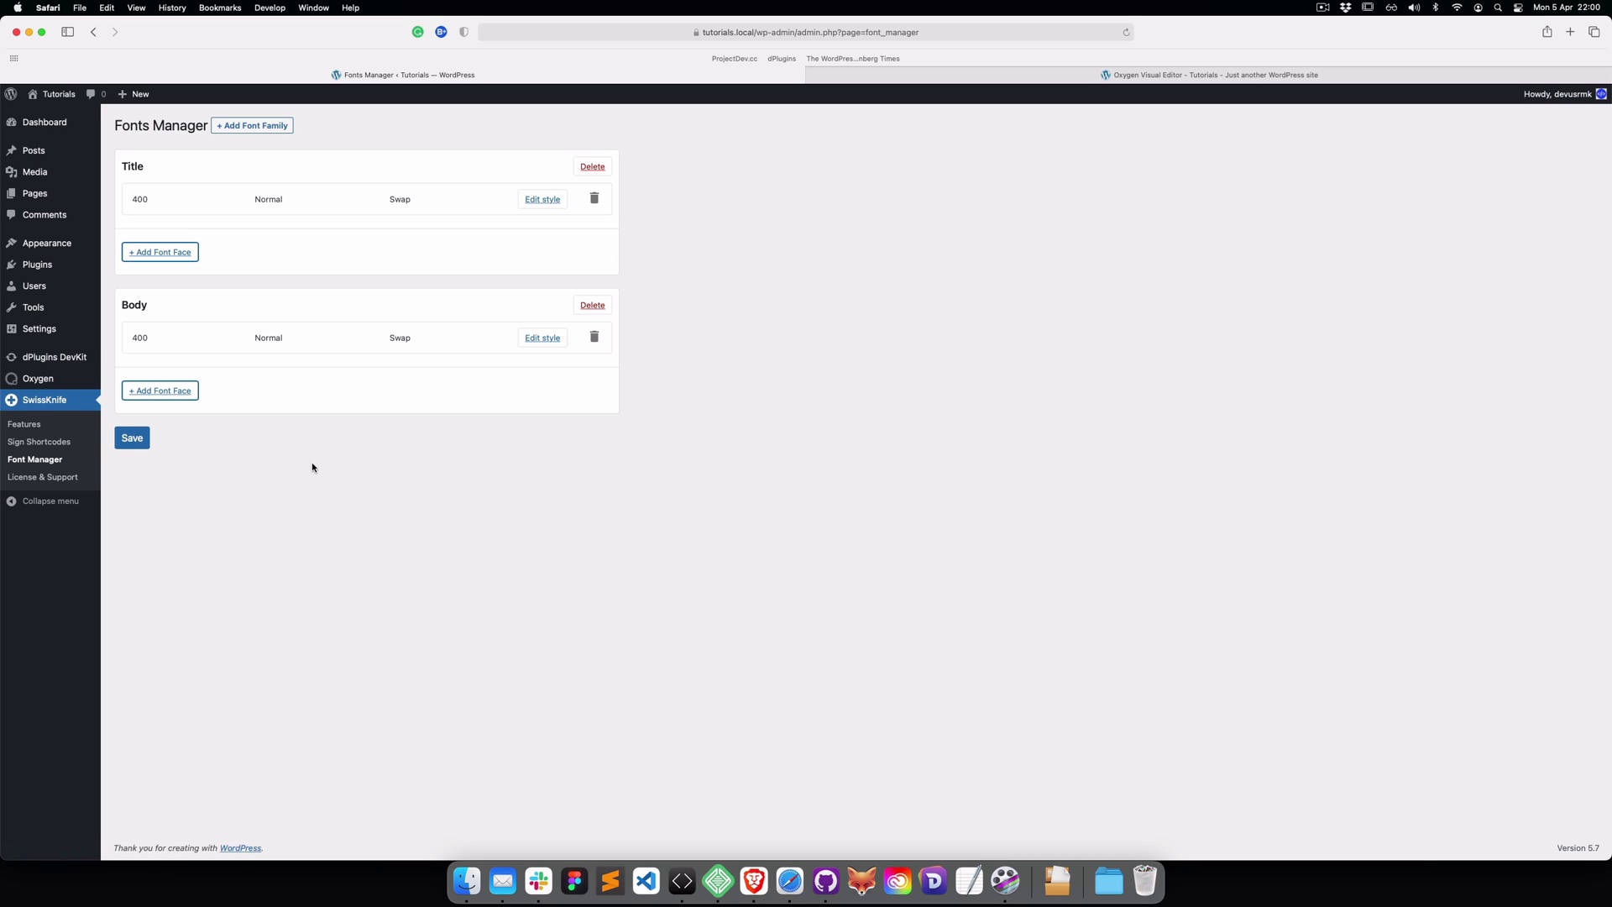
Step: Assign subset-DelaGothicOne-Regular__Latin.woff2 as the Title font's WOFF2 file and save
{"action": "left_click", "coordinate": [543, 199]}
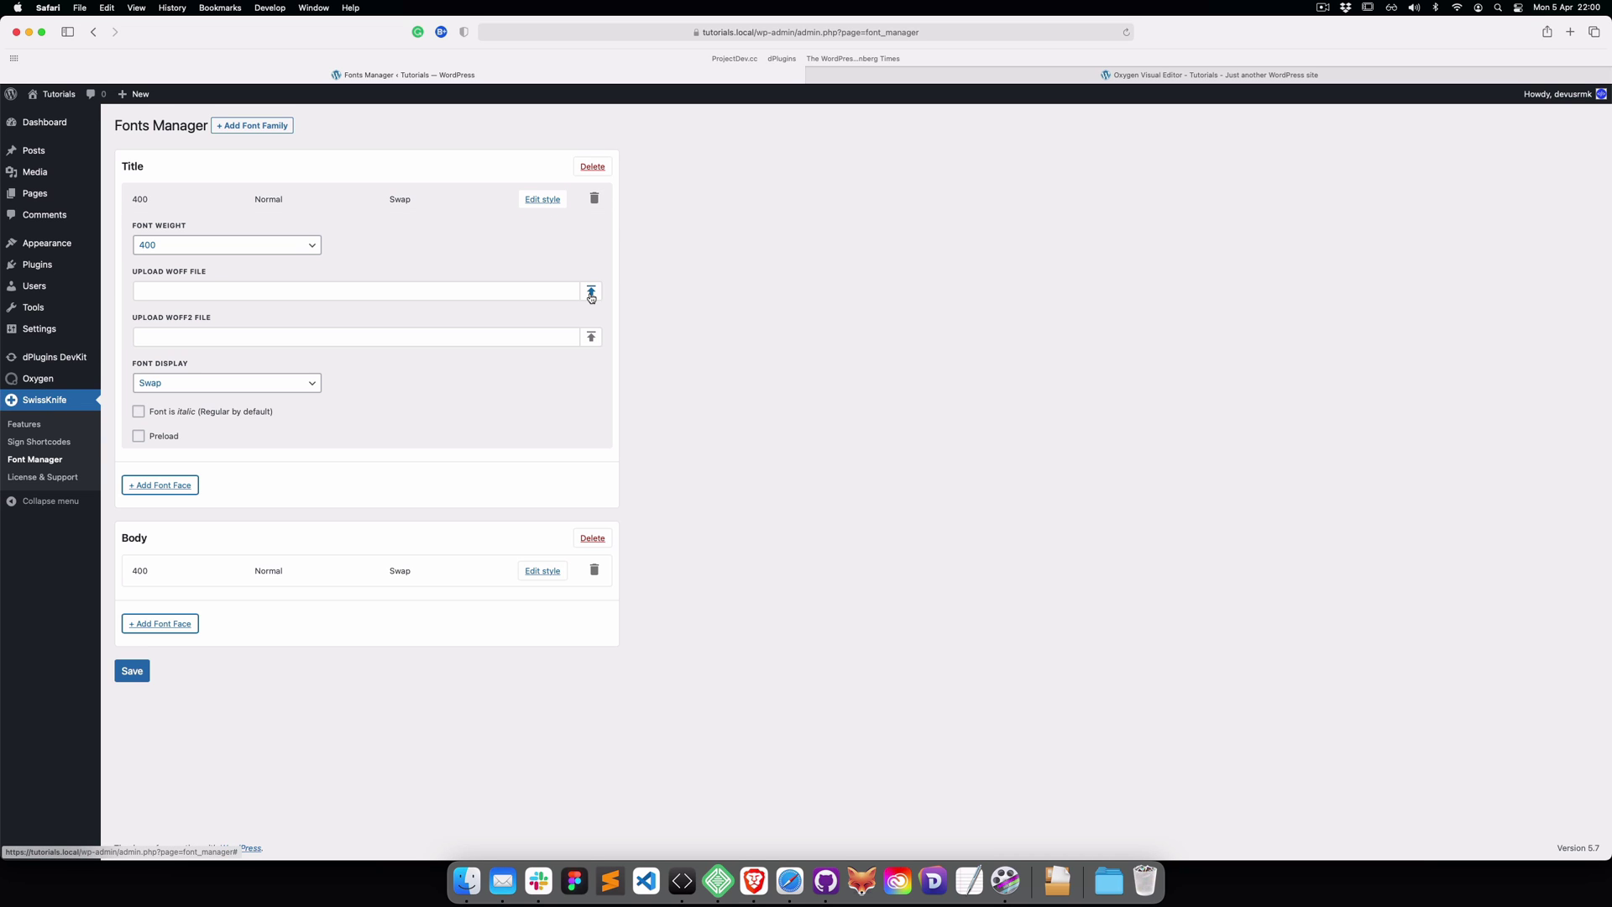
{"action": "left_click", "coordinate": [589, 339]}
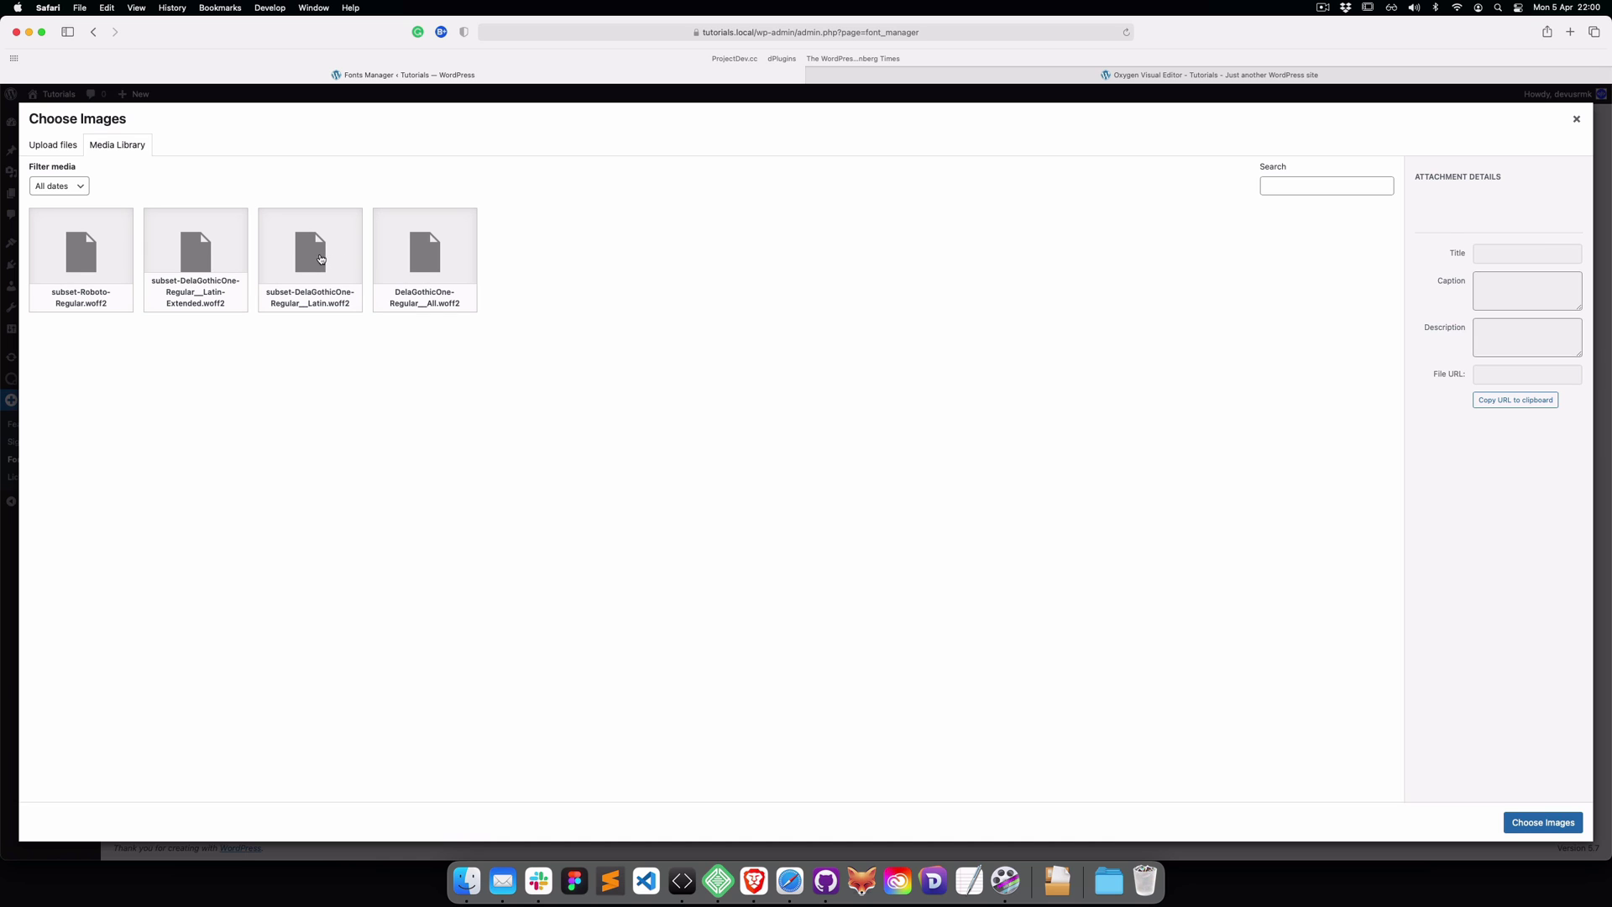
{"action": "left_click", "coordinate": [315, 257]}
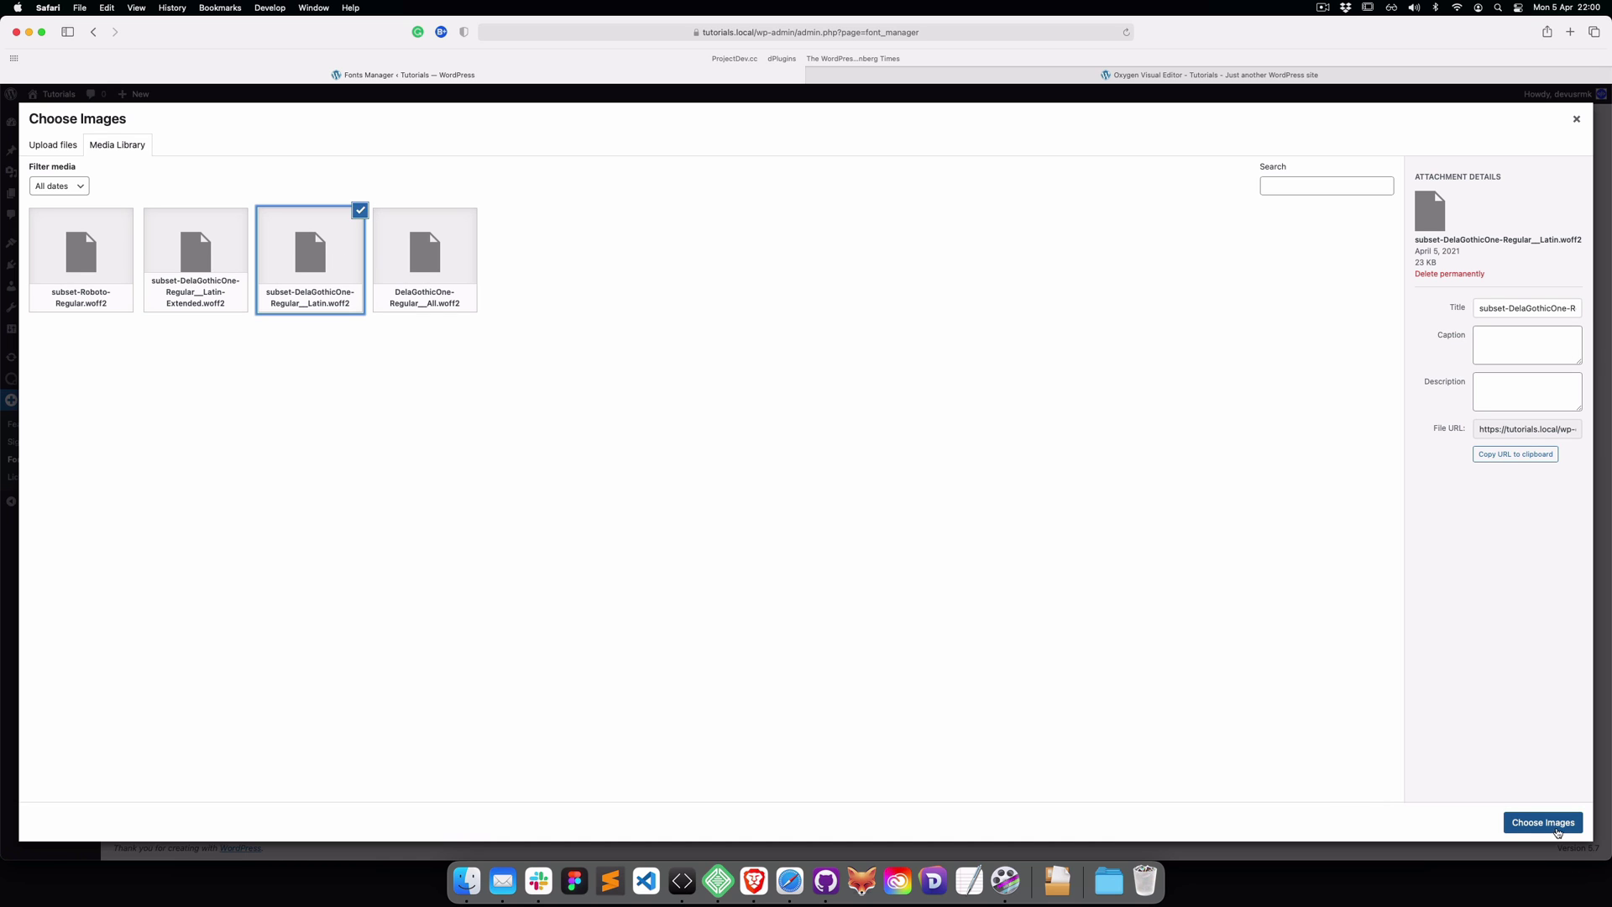
{"action": "left_click", "coordinate": [1555, 828]}
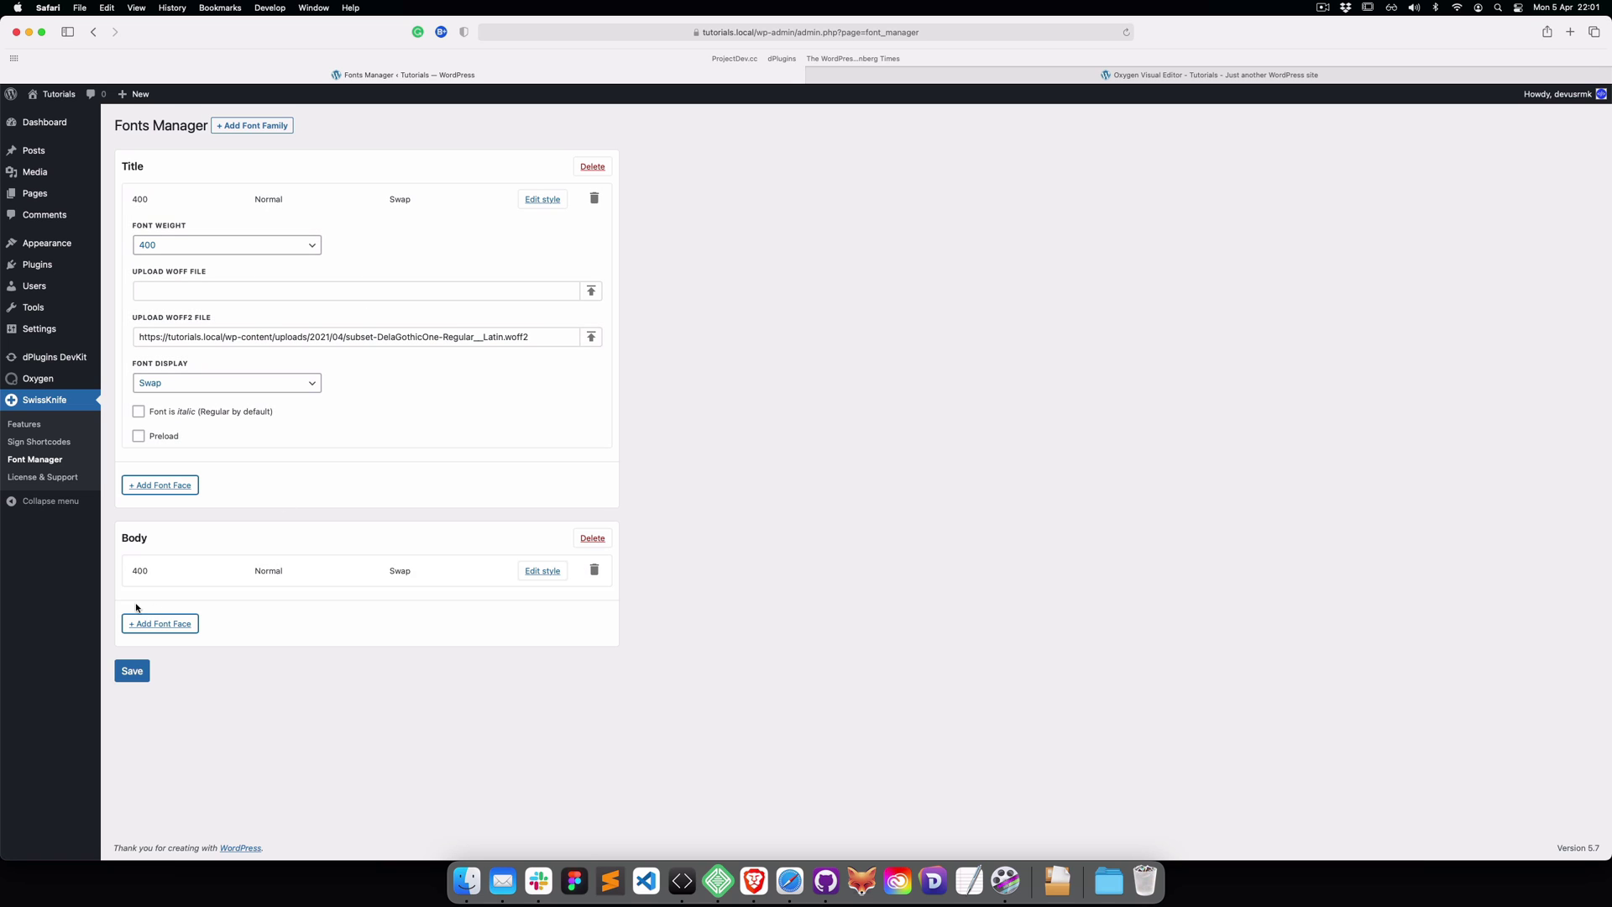
{"action": "left_click", "coordinate": [133, 671]}
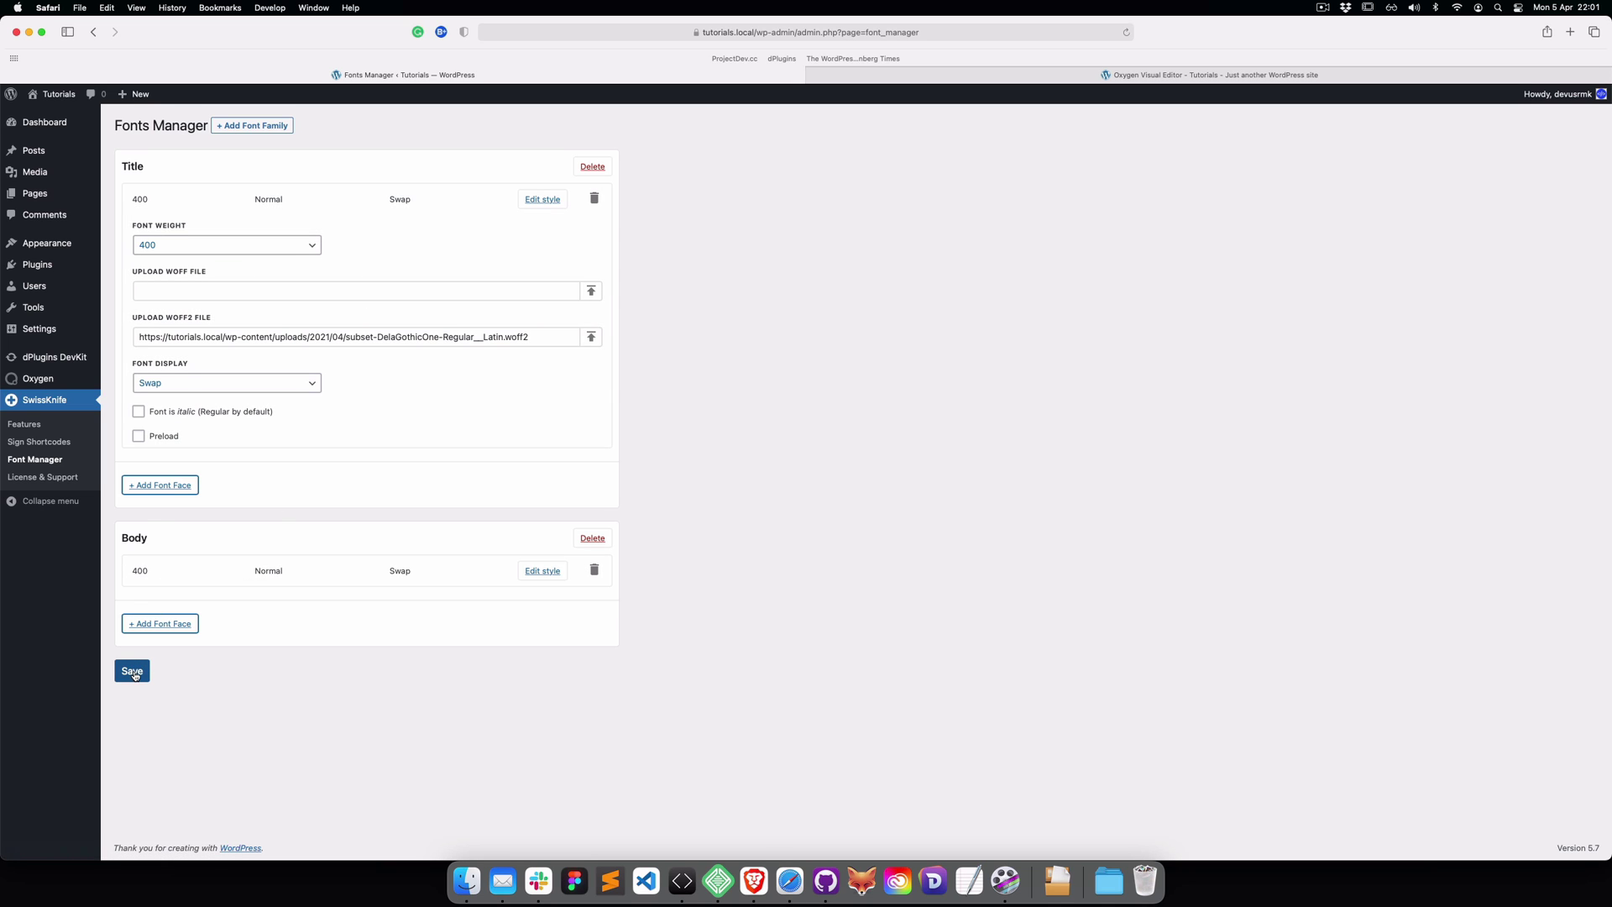
Step: Reload the Oxygen editor so Latin preview lines show in Dela Gothic, then return to Fonts Manager
{"action": "left_click", "coordinate": [926, 79]}
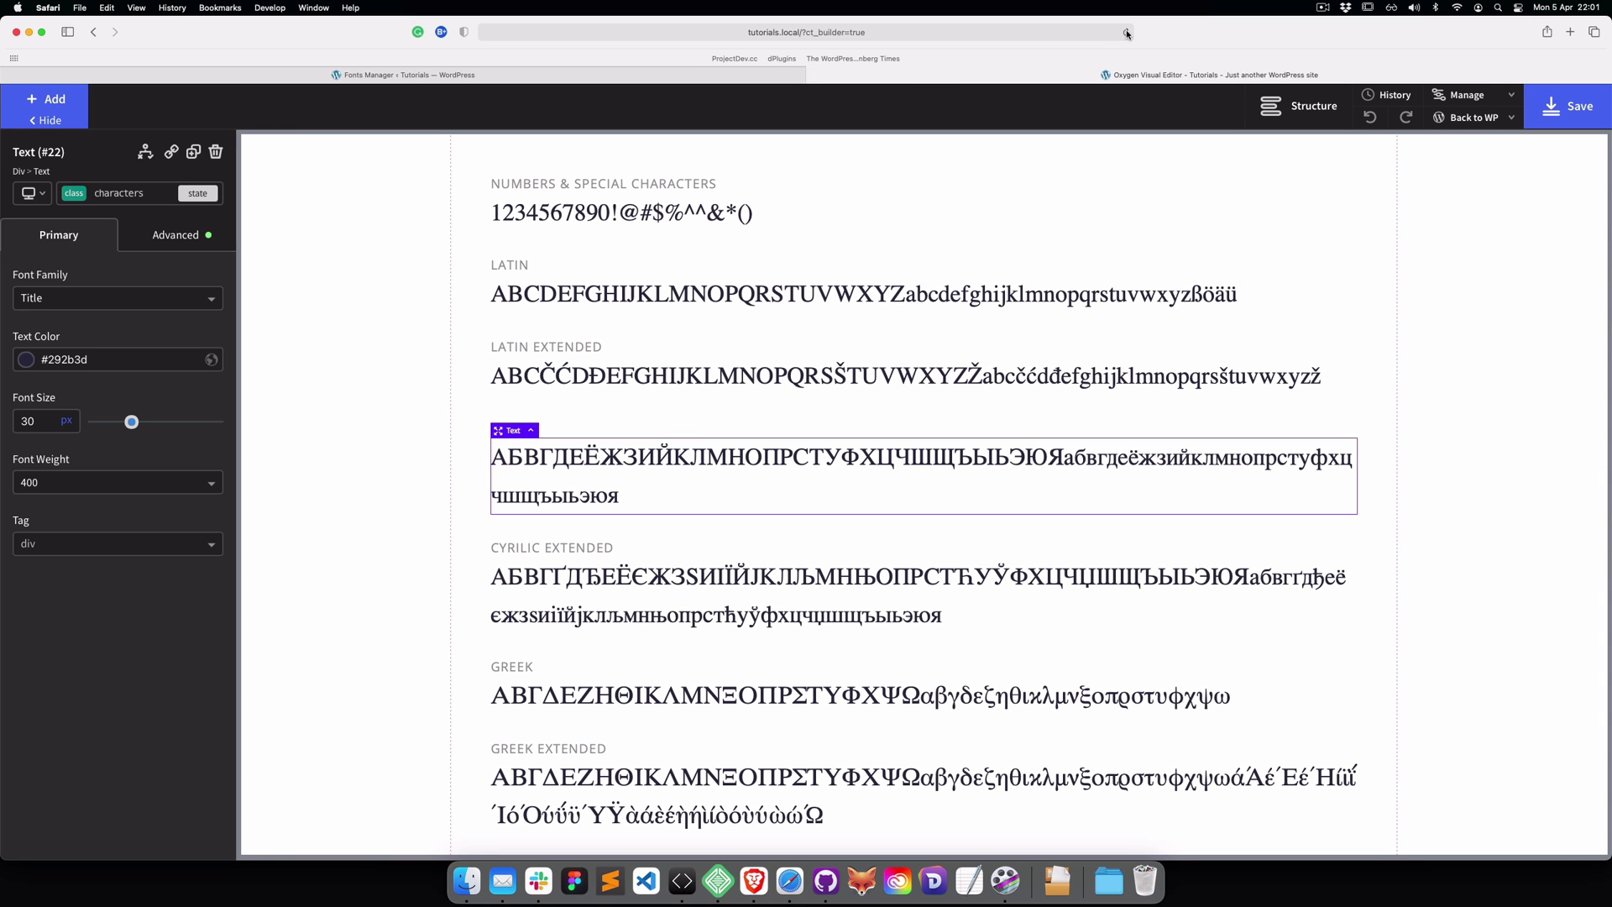
{"action": "left_click", "coordinate": [1128, 33]}
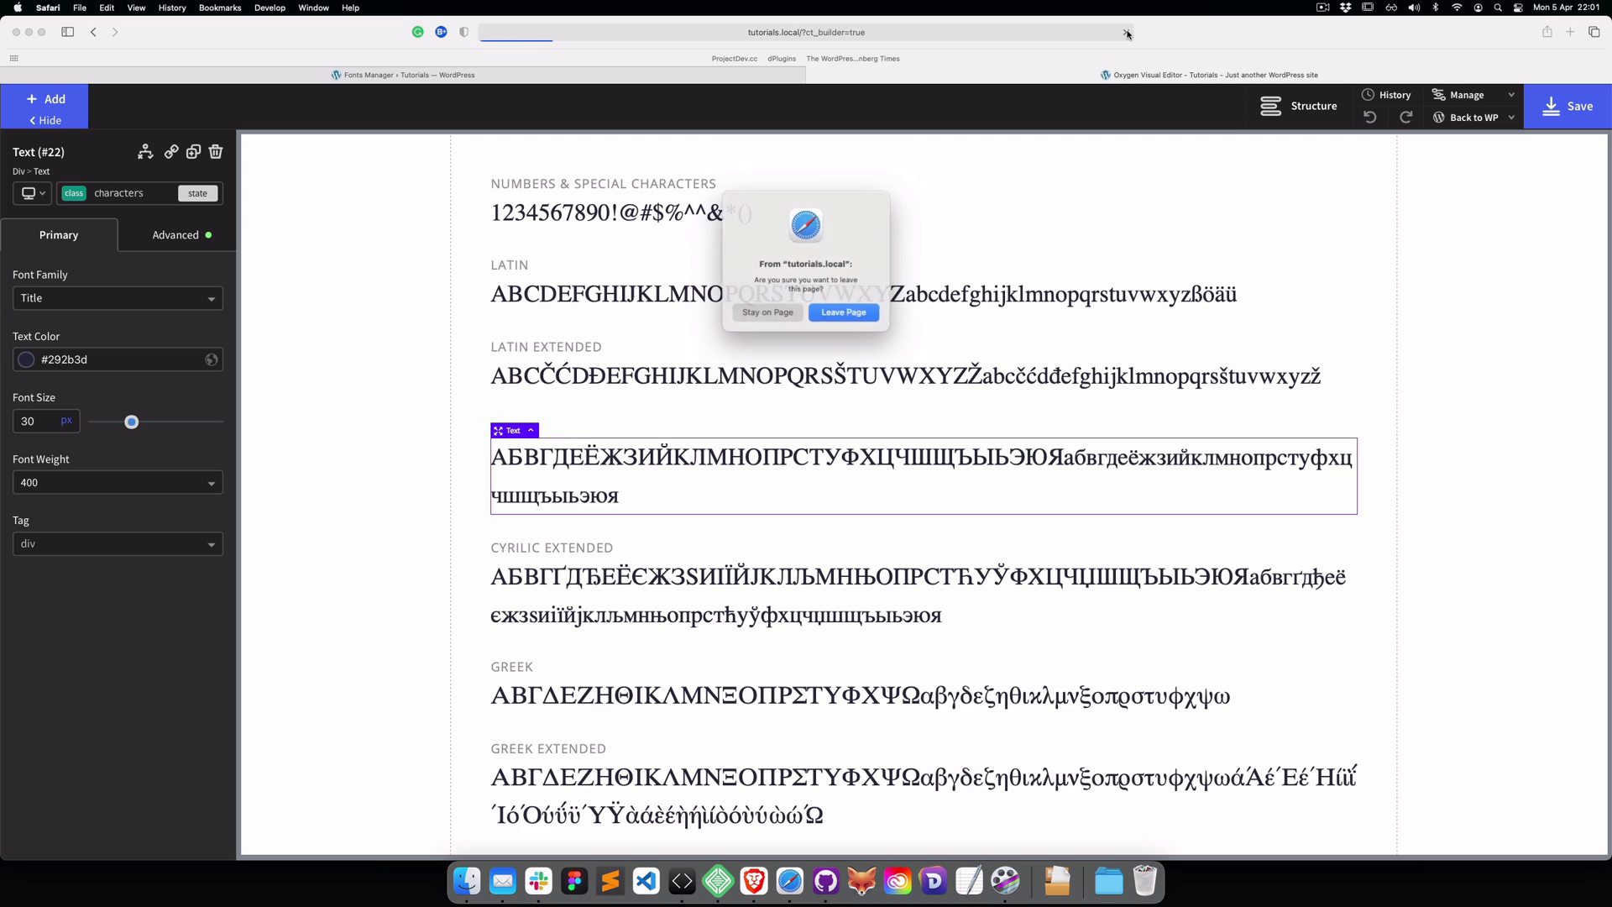
{"action": "left_click", "coordinate": [843, 311]}
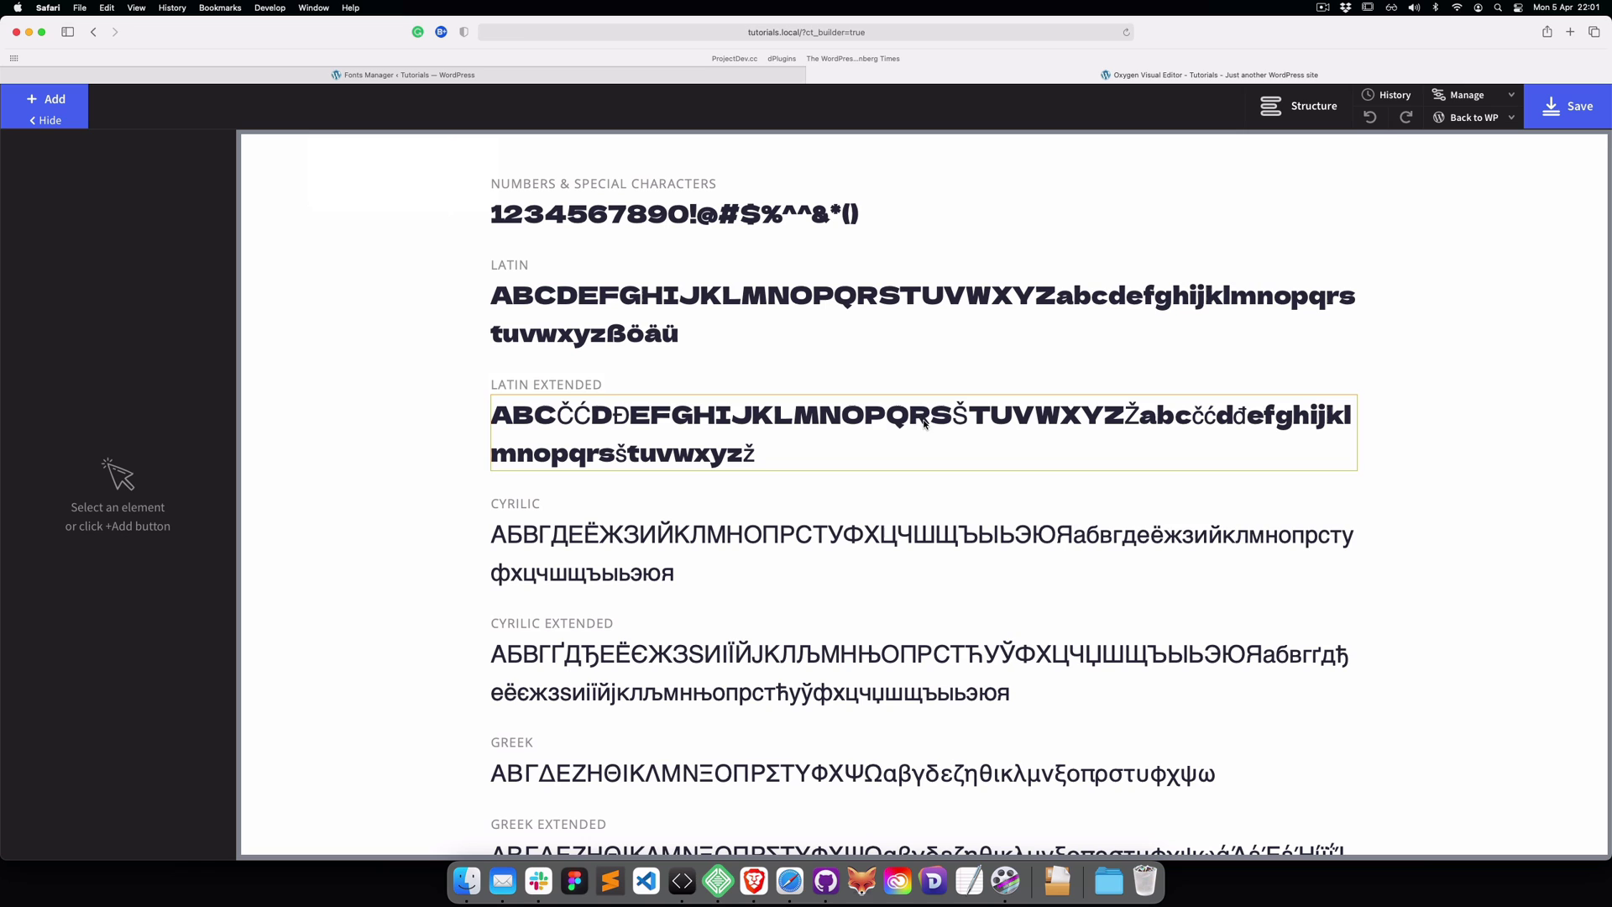
{"action": "left_click", "coordinate": [718, 80]}
Step: Replace the Title WOFF2 file with subset-DelaGothicOne-Regular__Latin-Extended.woff2 and save the font face
{"action": "left_click", "coordinate": [542, 199]}
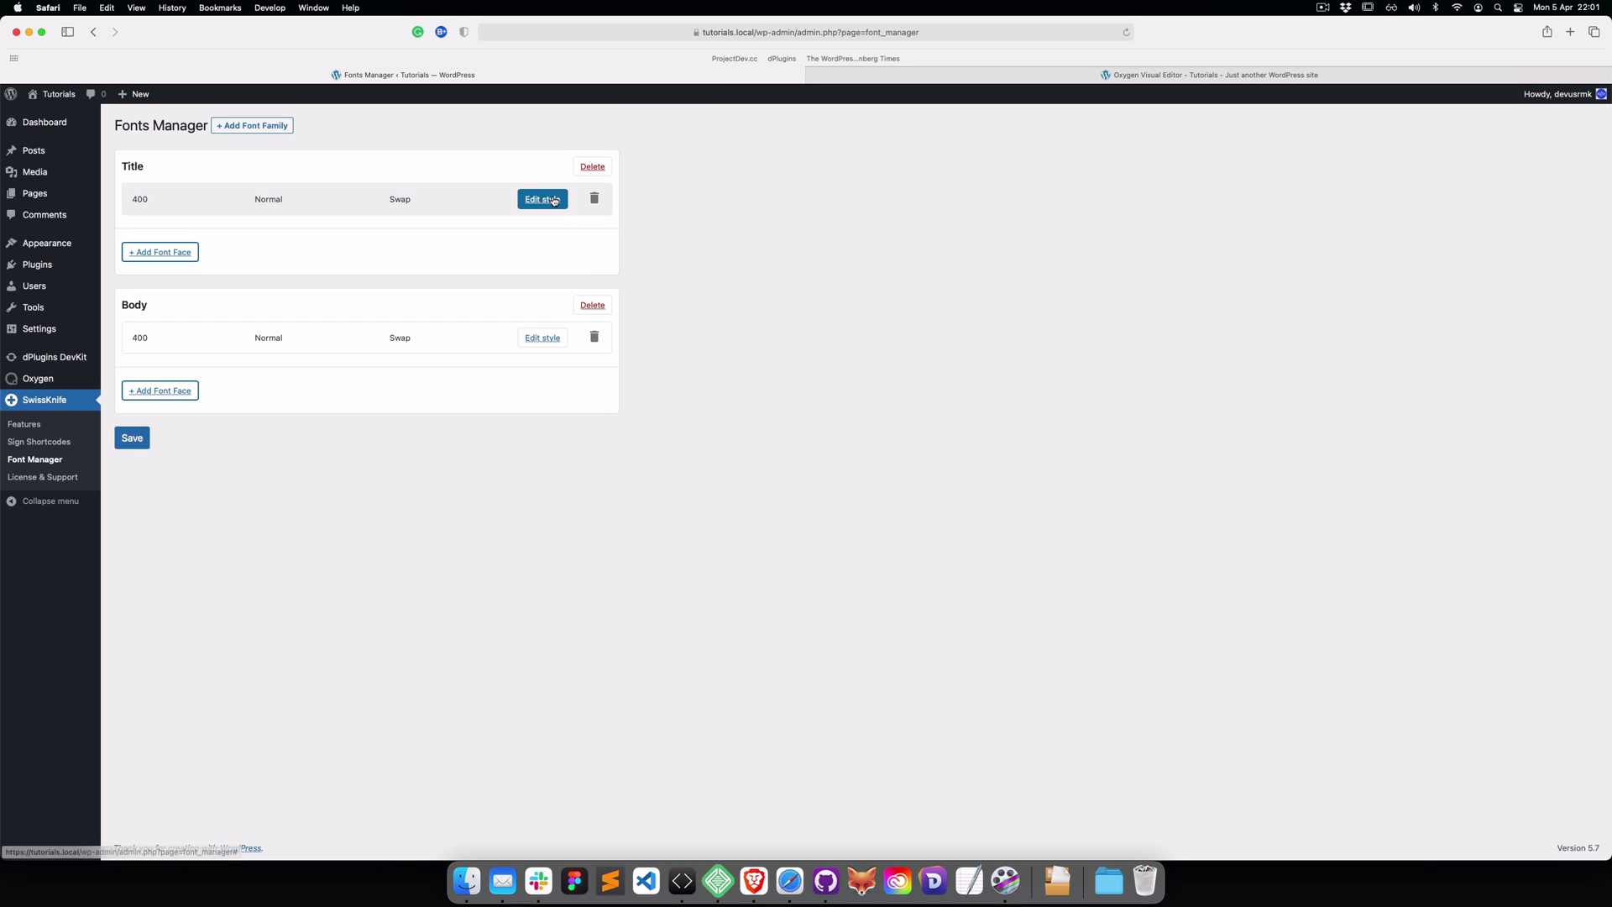
{"action": "left_click", "coordinate": [594, 337]}
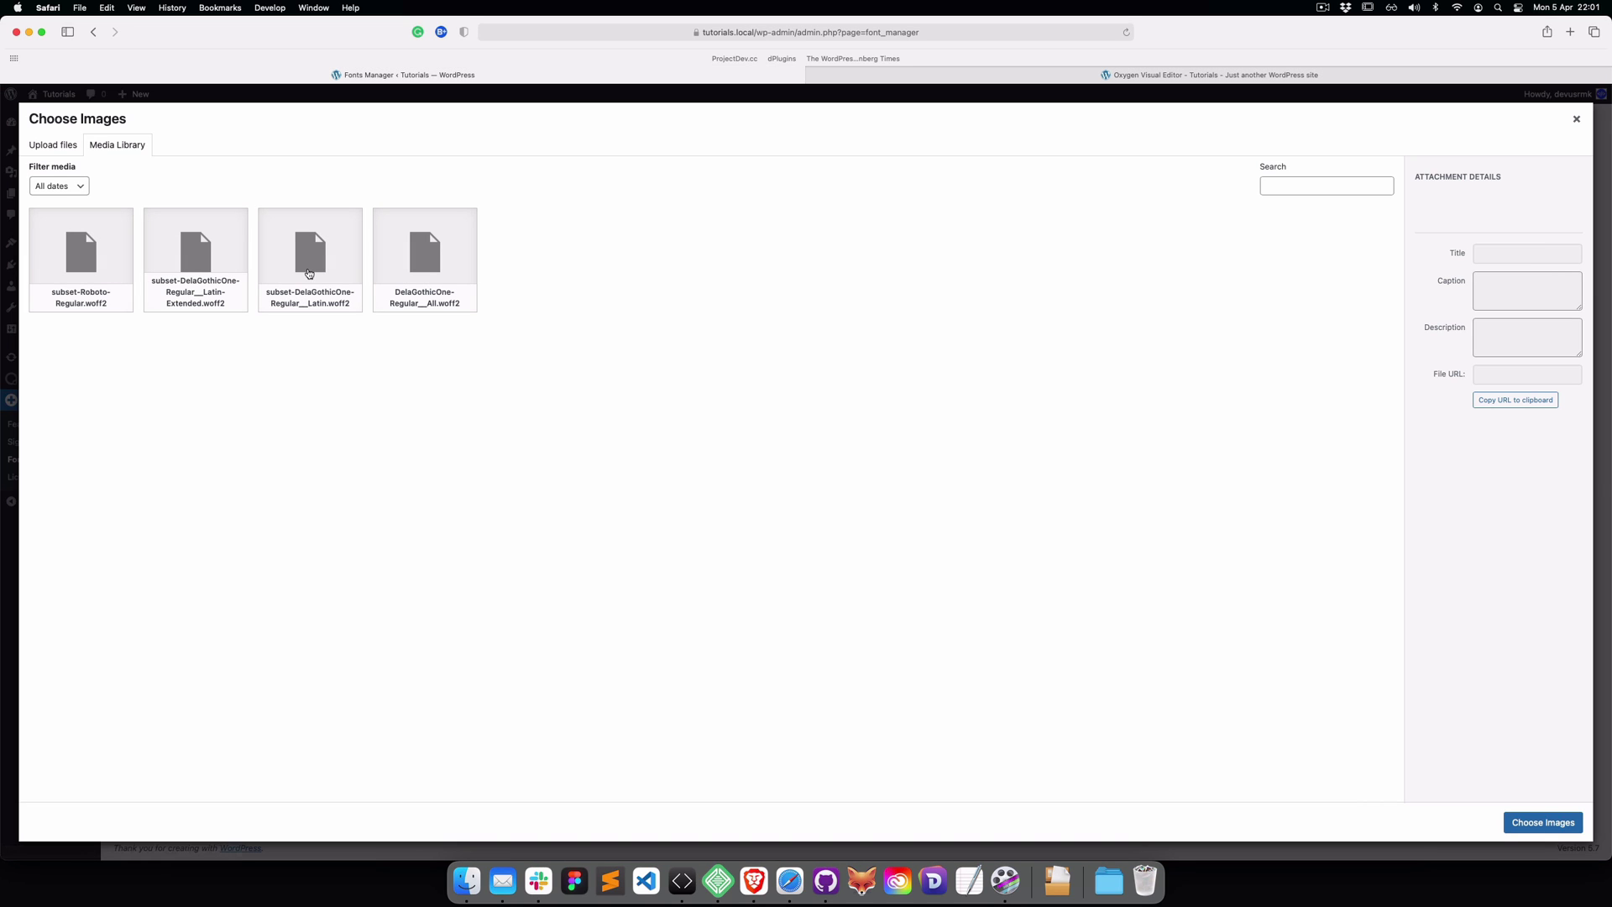
{"action": "left_click", "coordinate": [209, 258]}
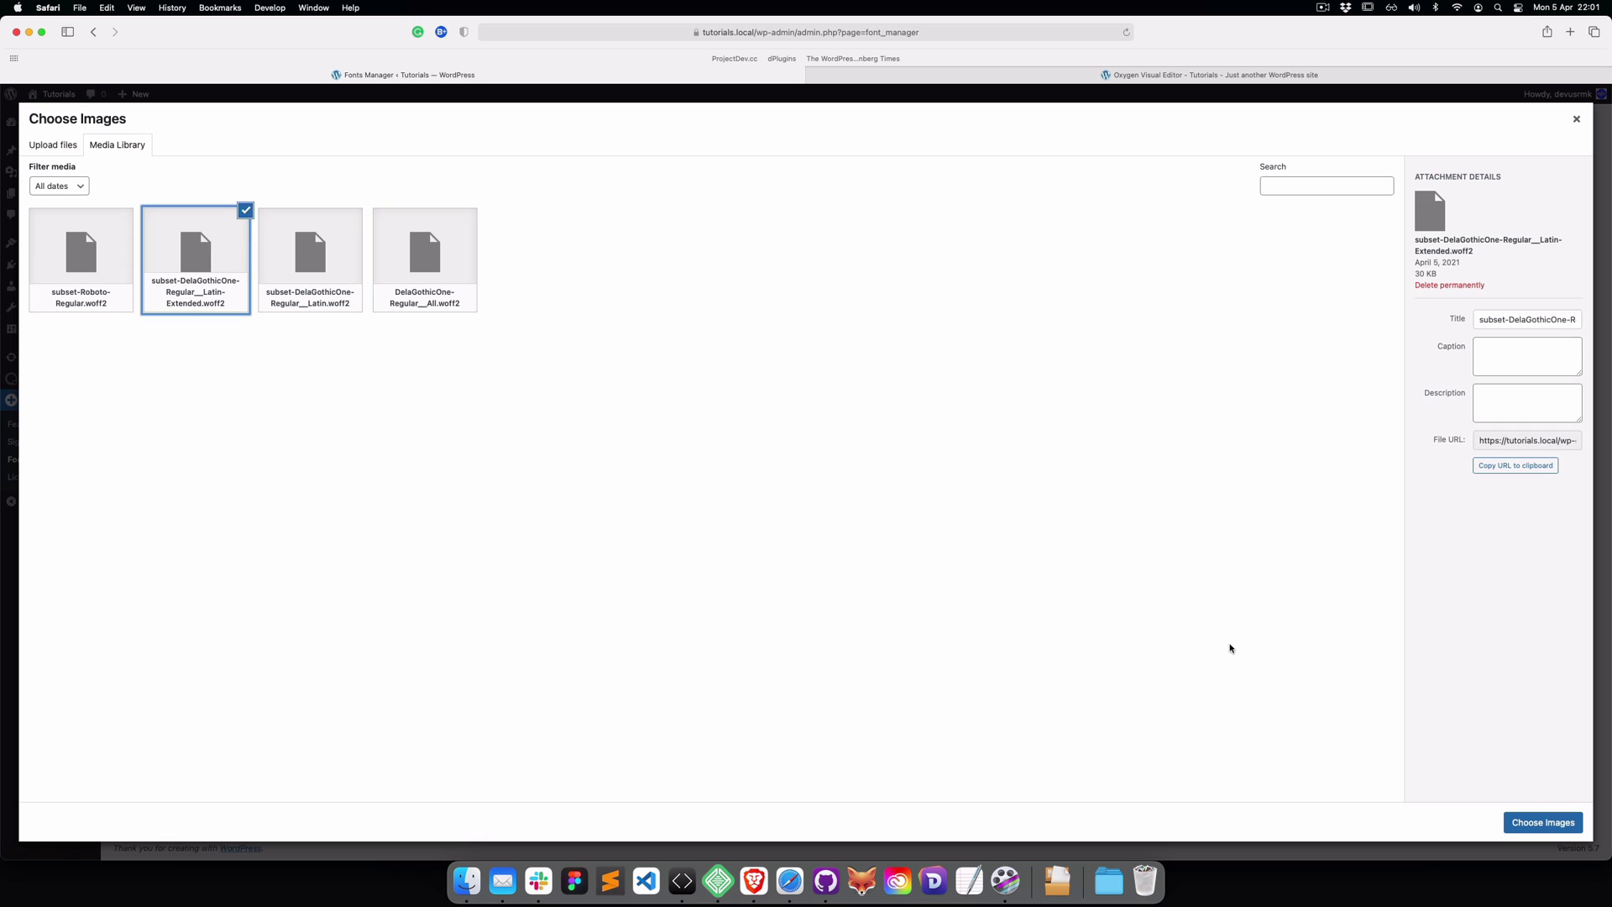
{"action": "left_click", "coordinate": [1543, 822]}
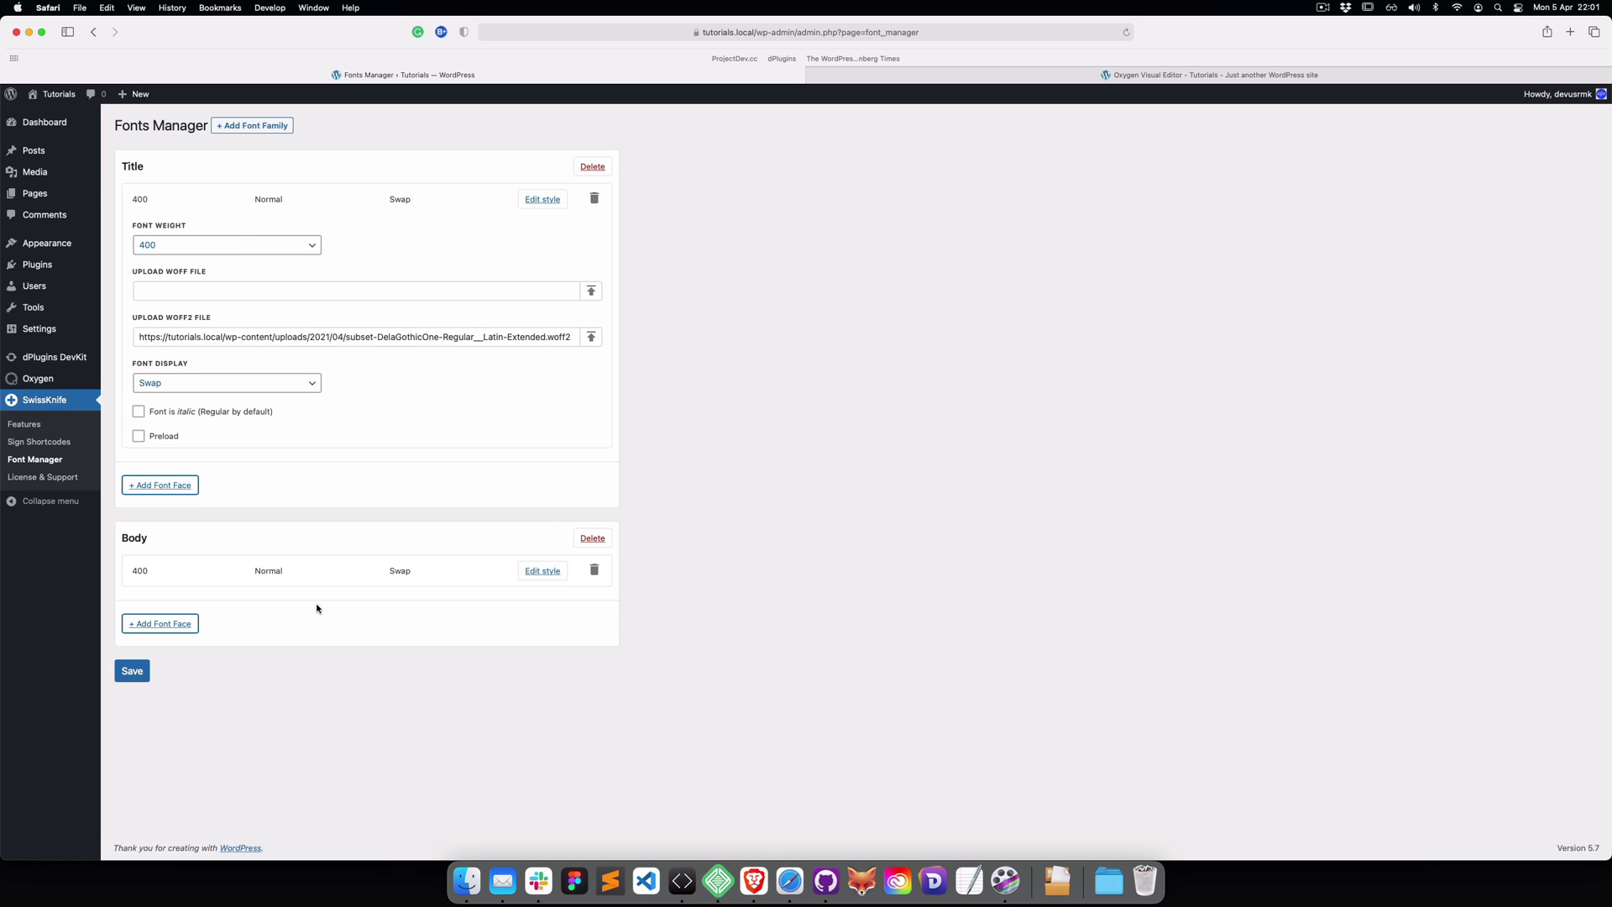
{"action": "left_click", "coordinate": [132, 670]}
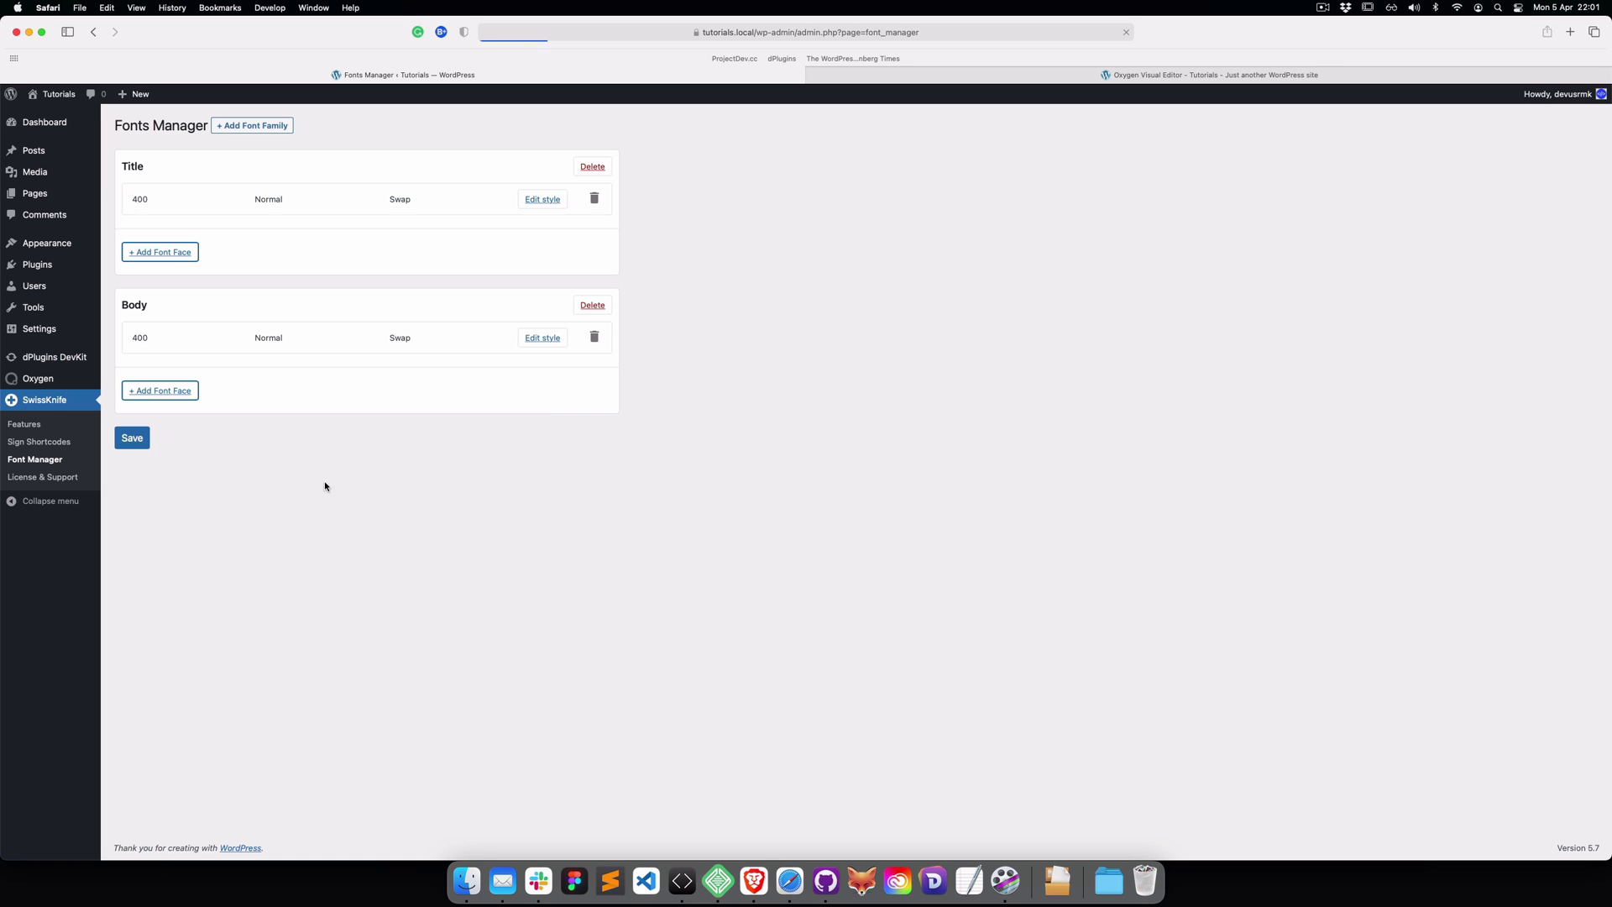
{"action": "left_click", "coordinate": [989, 75]}
Step: Reload the Oxygen editor and scroll the preview to check the Latin Extended row in Dela Gothic
{"action": "left_click", "coordinate": [1126, 34]}
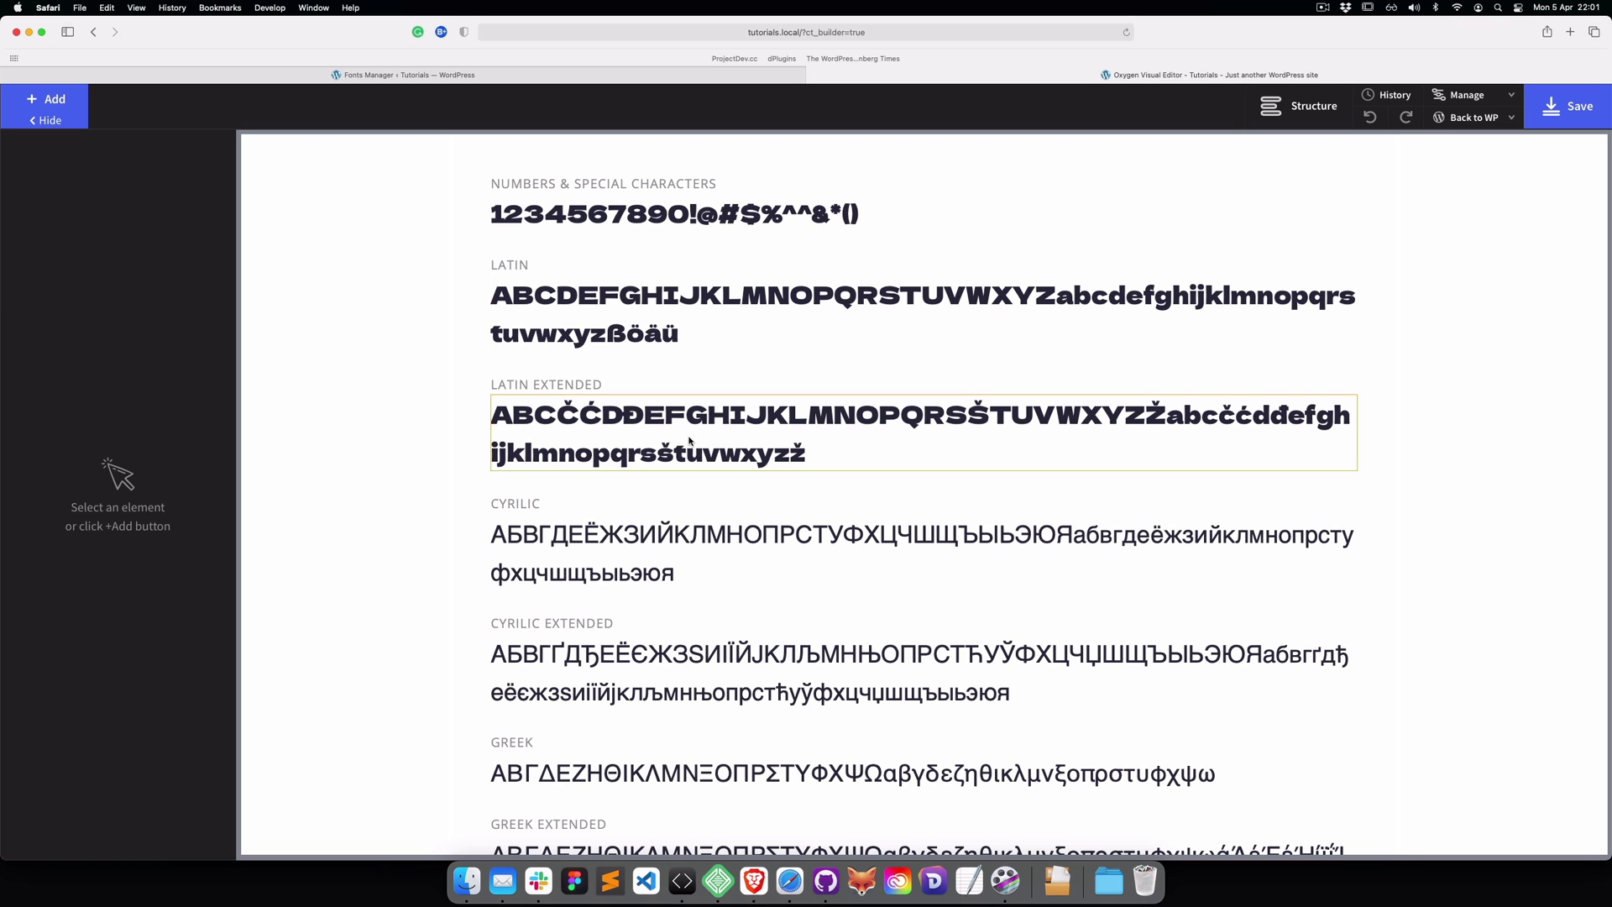
{"action": "scroll", "coordinate": [663, 789], "scroll_direction": "down", "scroll_amount": 3}
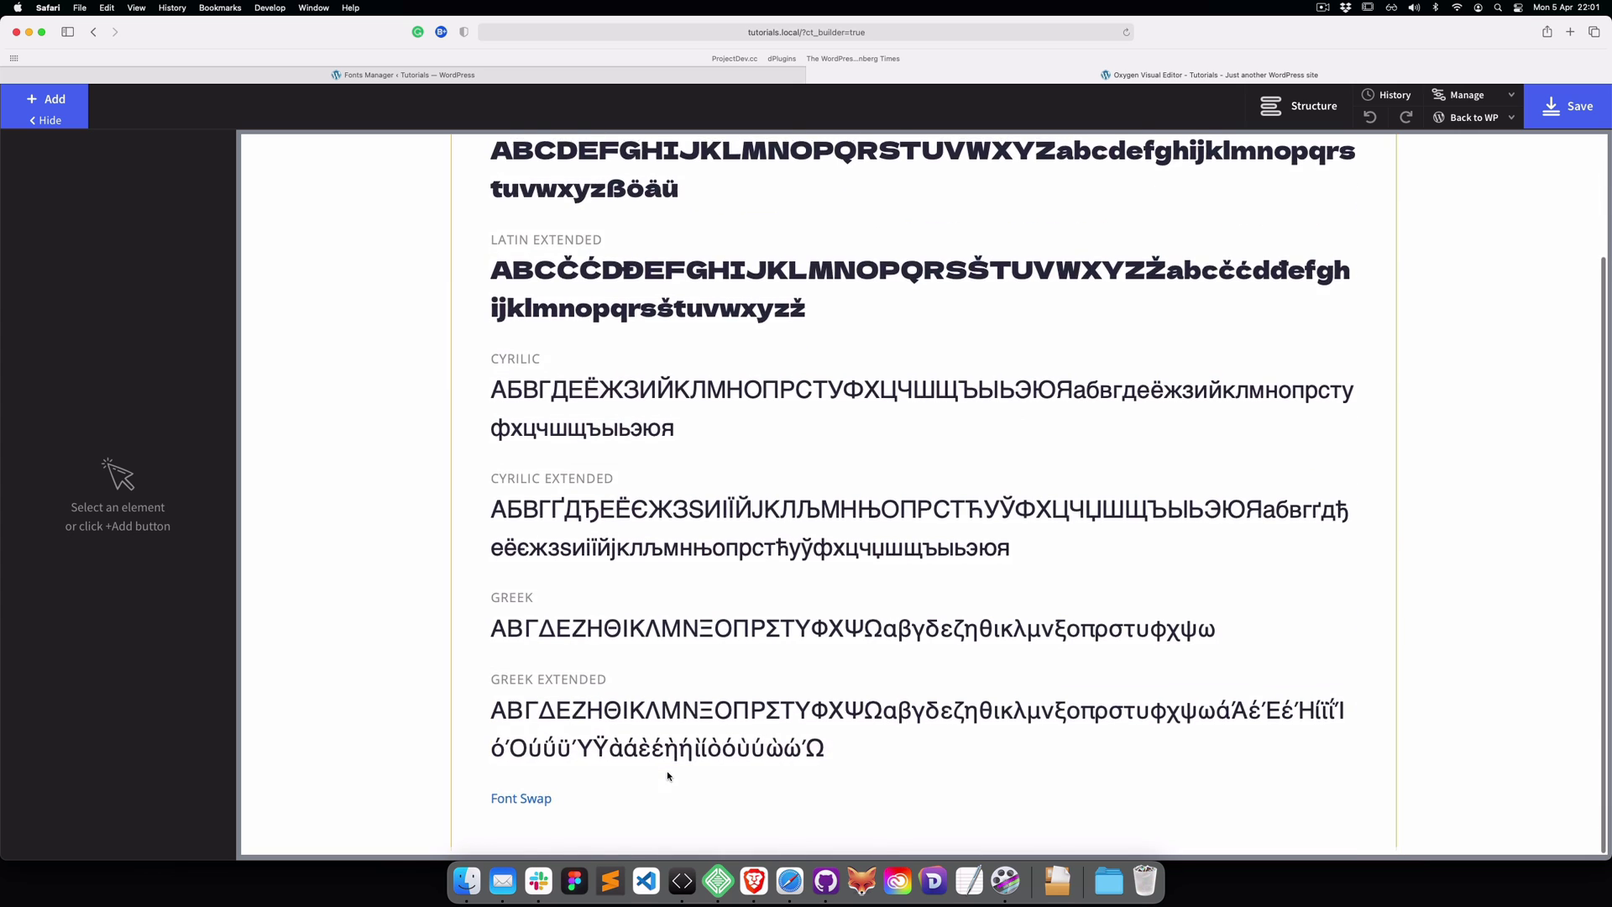
{"action": "scroll", "coordinate": [705, 364], "scroll_direction": "up", "scroll_amount": 3}
Step: Point the Title WOFF2 at DelaGothicOne-Regular__All.woff2 and save the font face
{"action": "left_click", "coordinate": [639, 74]}
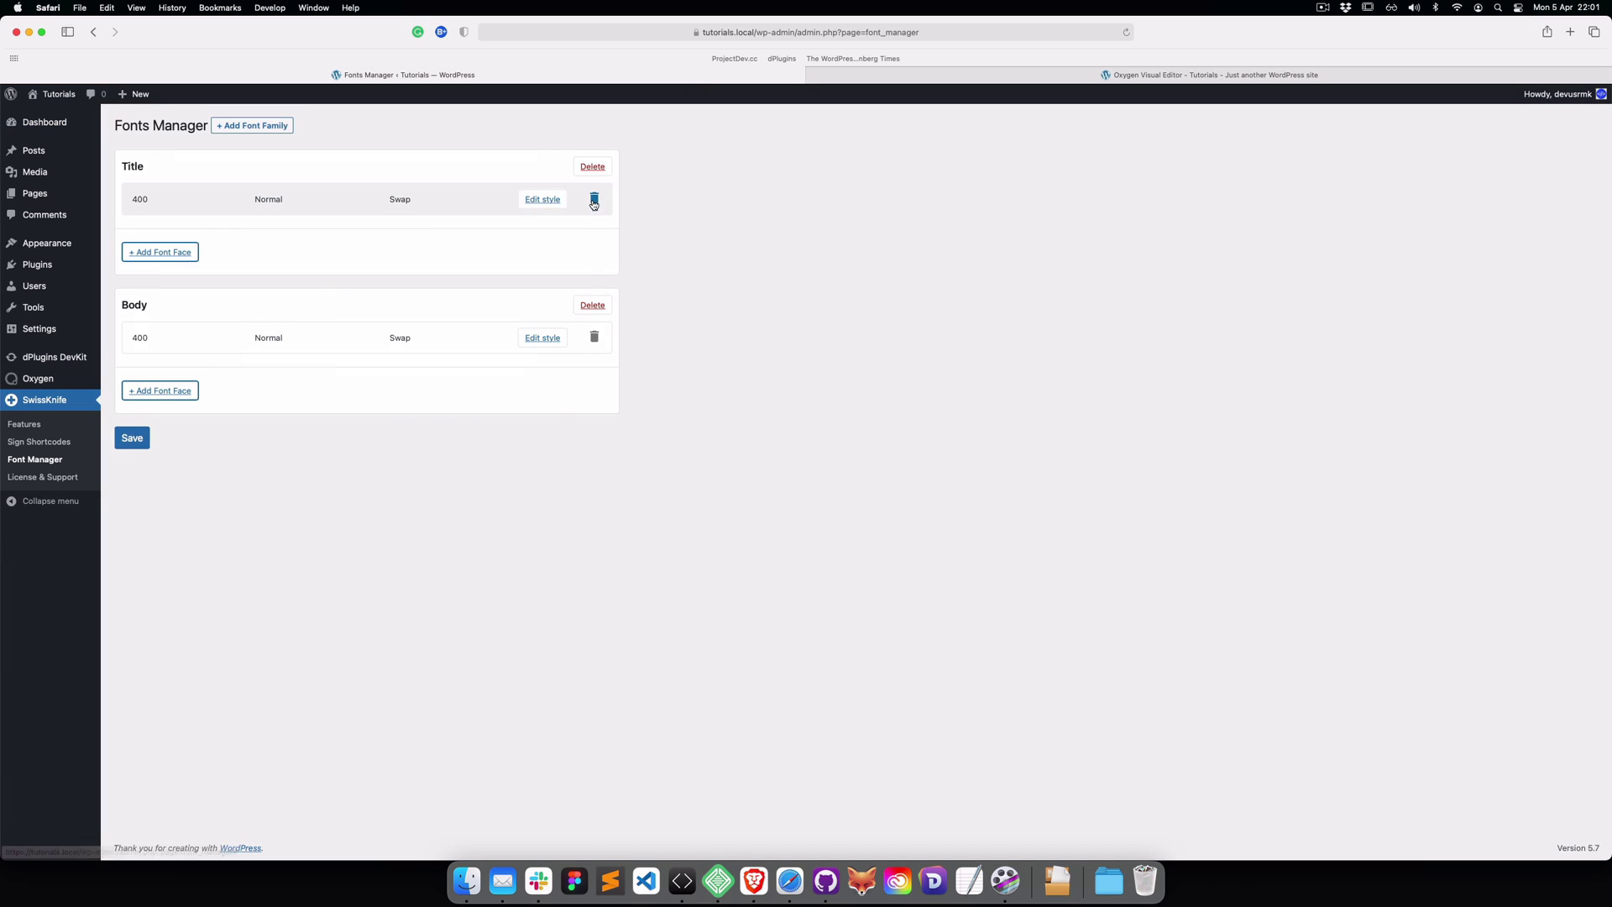
{"action": "left_click", "coordinate": [542, 199]}
{"action": "left_click", "coordinate": [594, 339]}
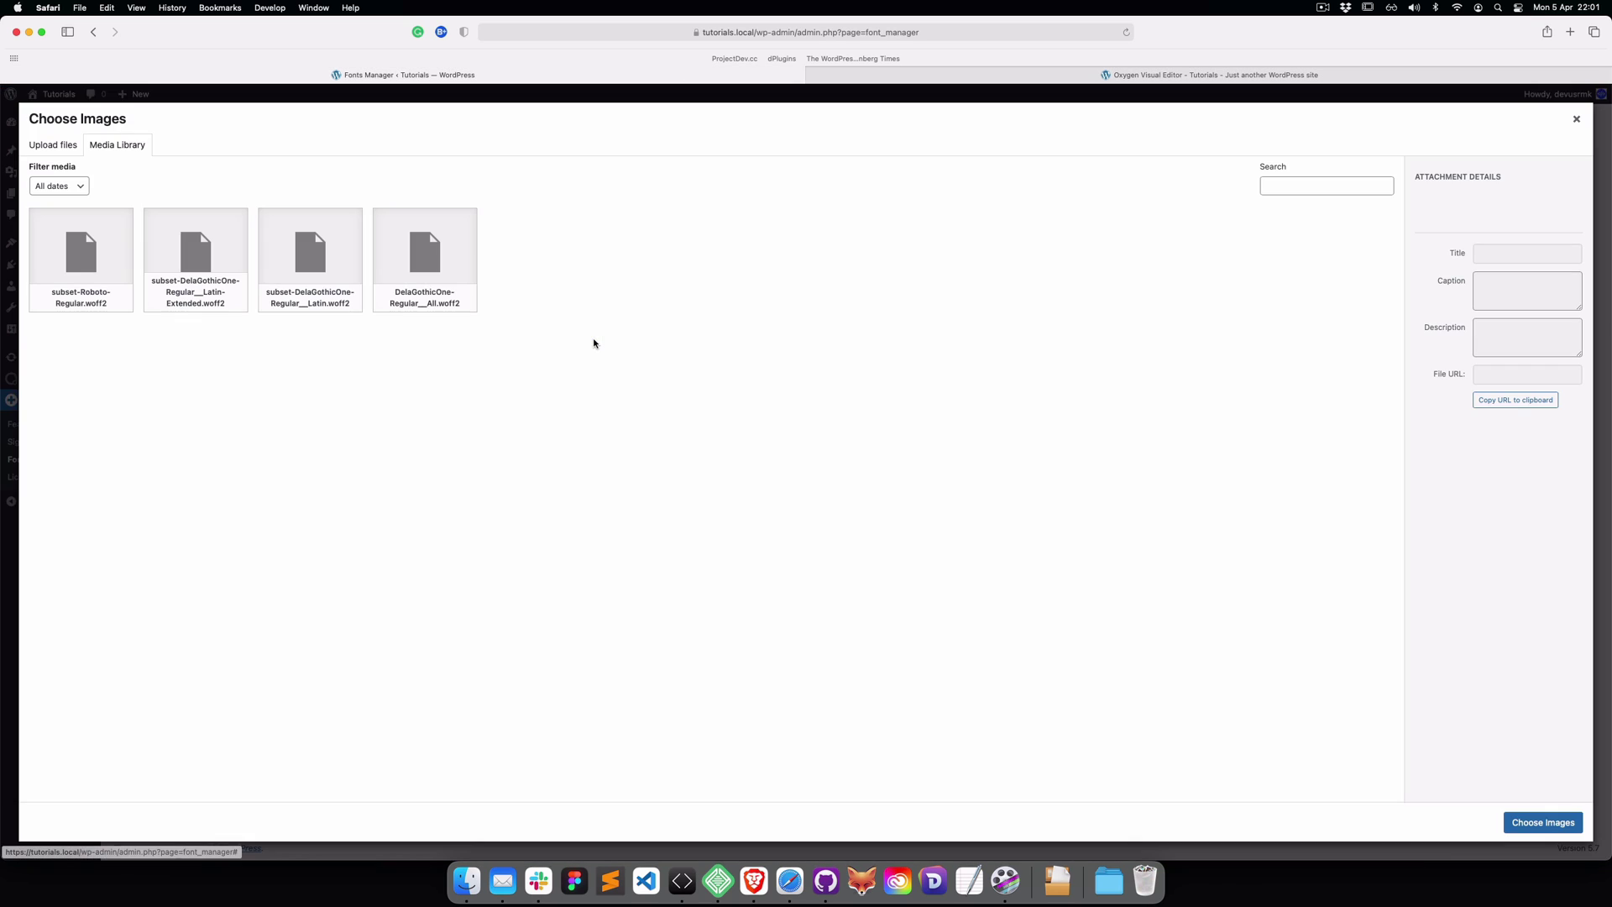
{"action": "left_click", "coordinate": [432, 269]}
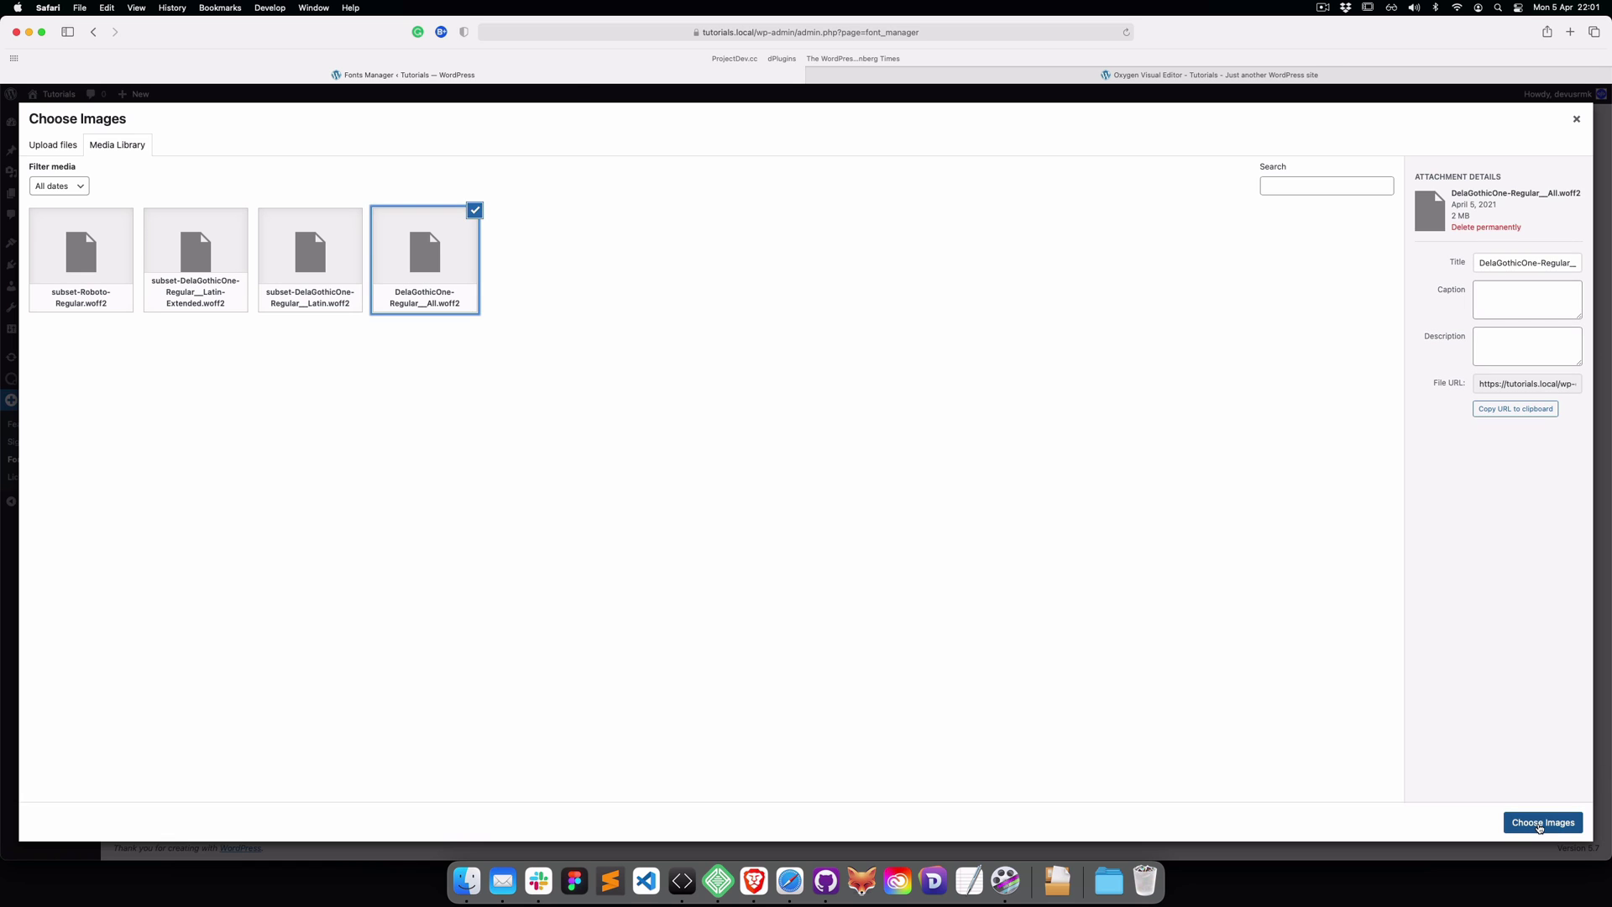
{"action": "left_click", "coordinate": [1540, 823]}
{"action": "left_click", "coordinate": [125, 669]}
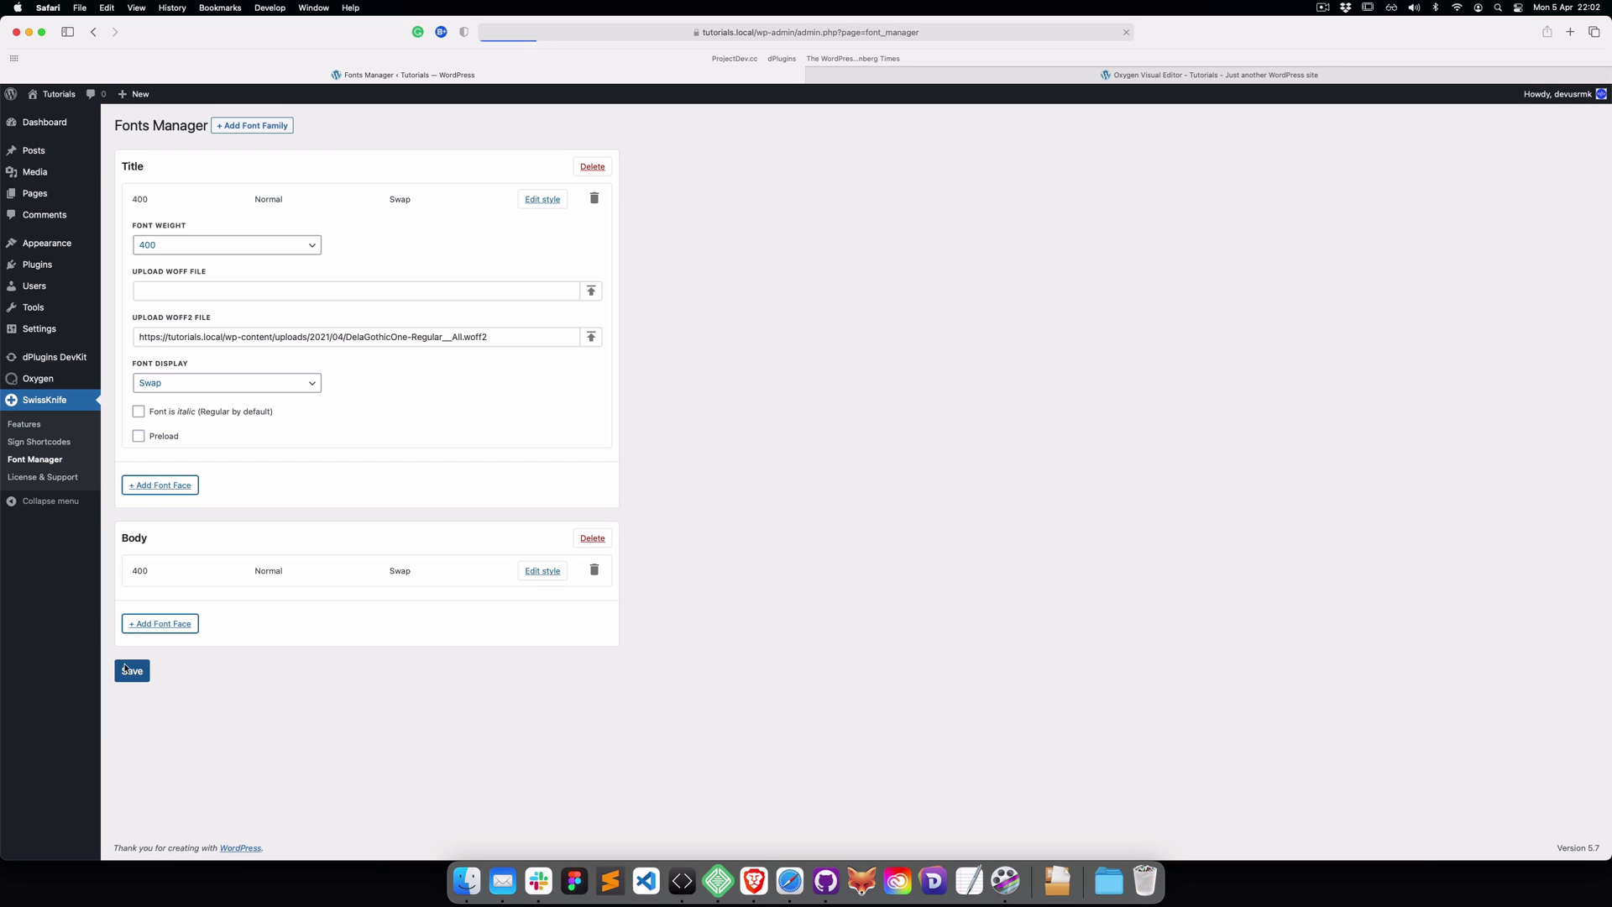
{"action": "left_click", "coordinate": [905, 77]}
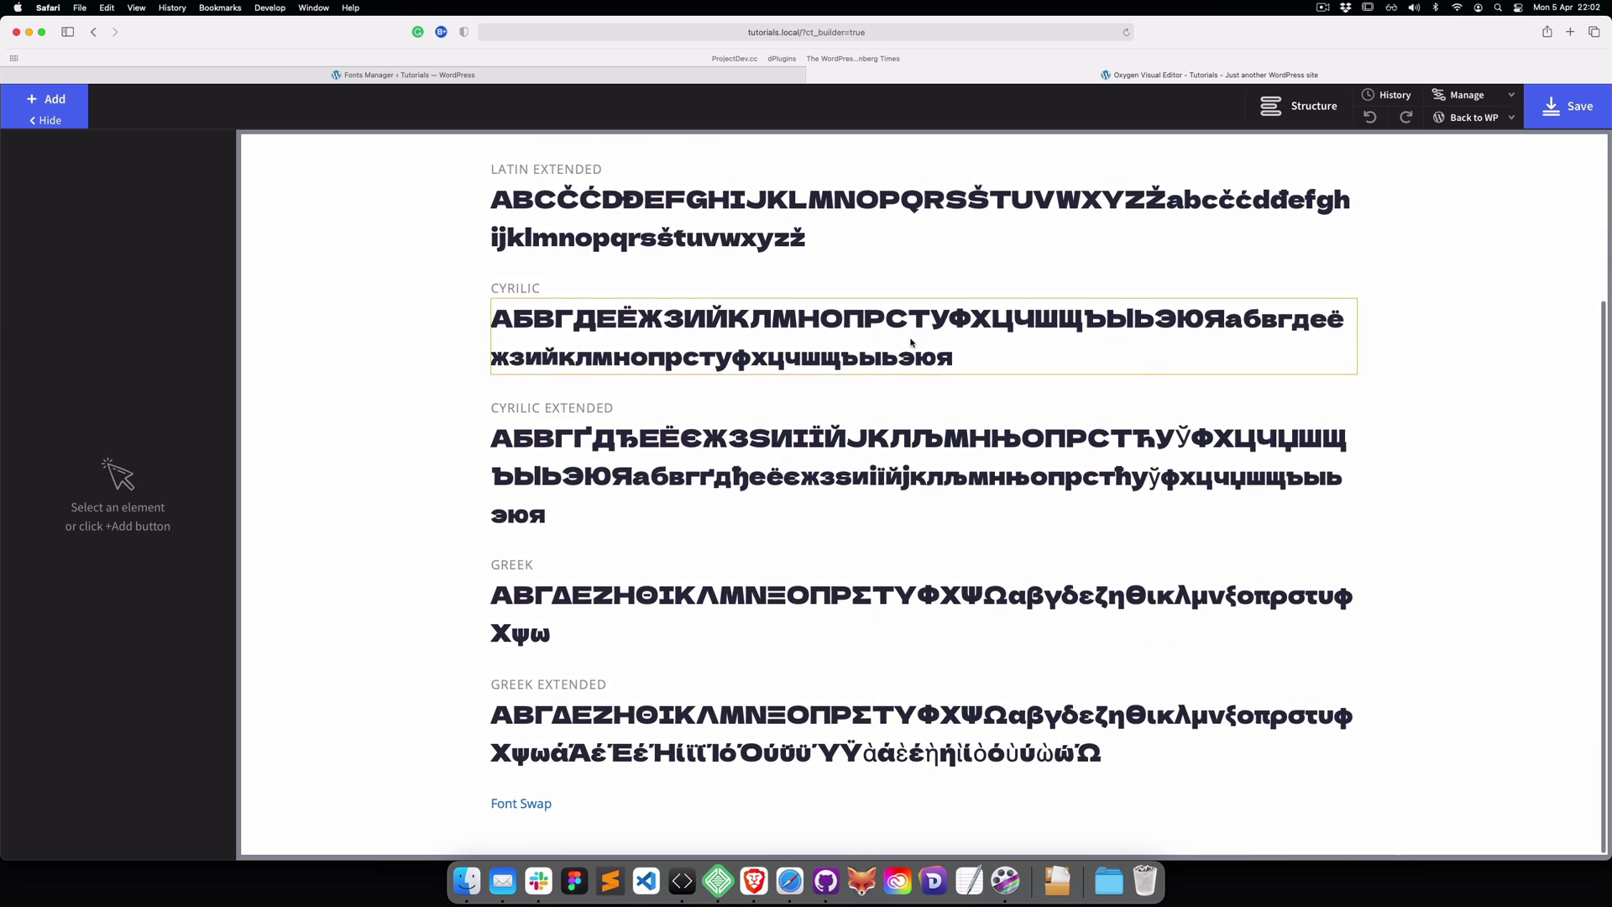
Step: Scroll the Oxygen font preview to confirm the Cyrillic and Greek rows render in Dela Gothic
{"action": "scroll", "coordinate": [899, 352], "scroll_direction": "up", "scroll_amount": 5}
{"action": "scroll", "coordinate": [894, 368], "scroll_direction": "down", "scroll_amount": 4}
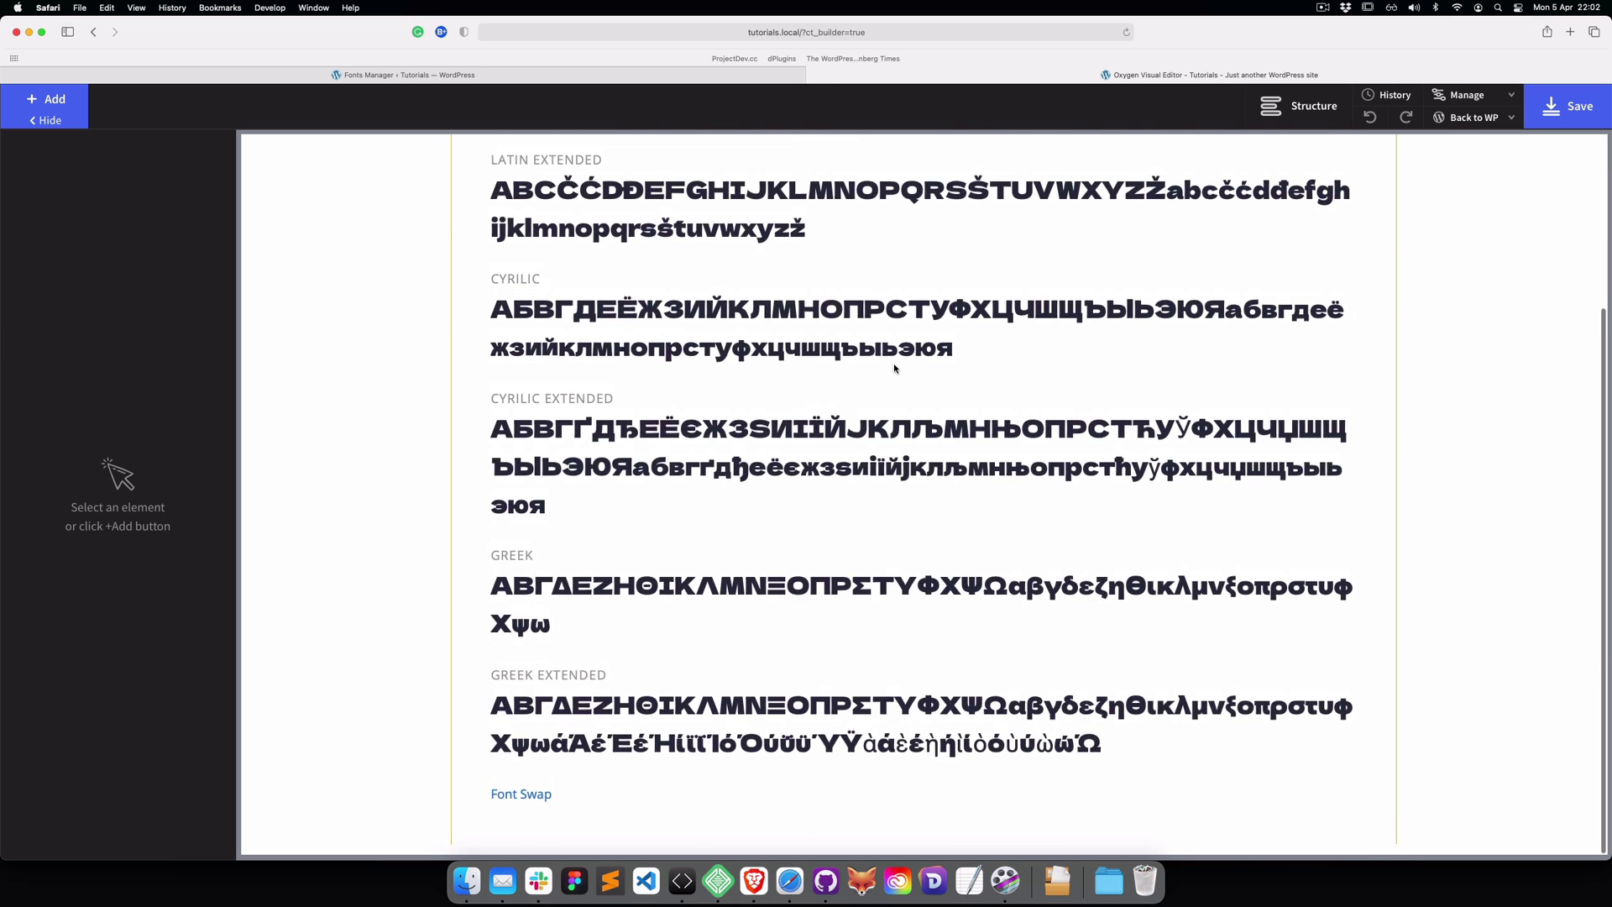
{"action": "scroll", "coordinate": [894, 363], "scroll_direction": "up", "scroll_amount": 4}
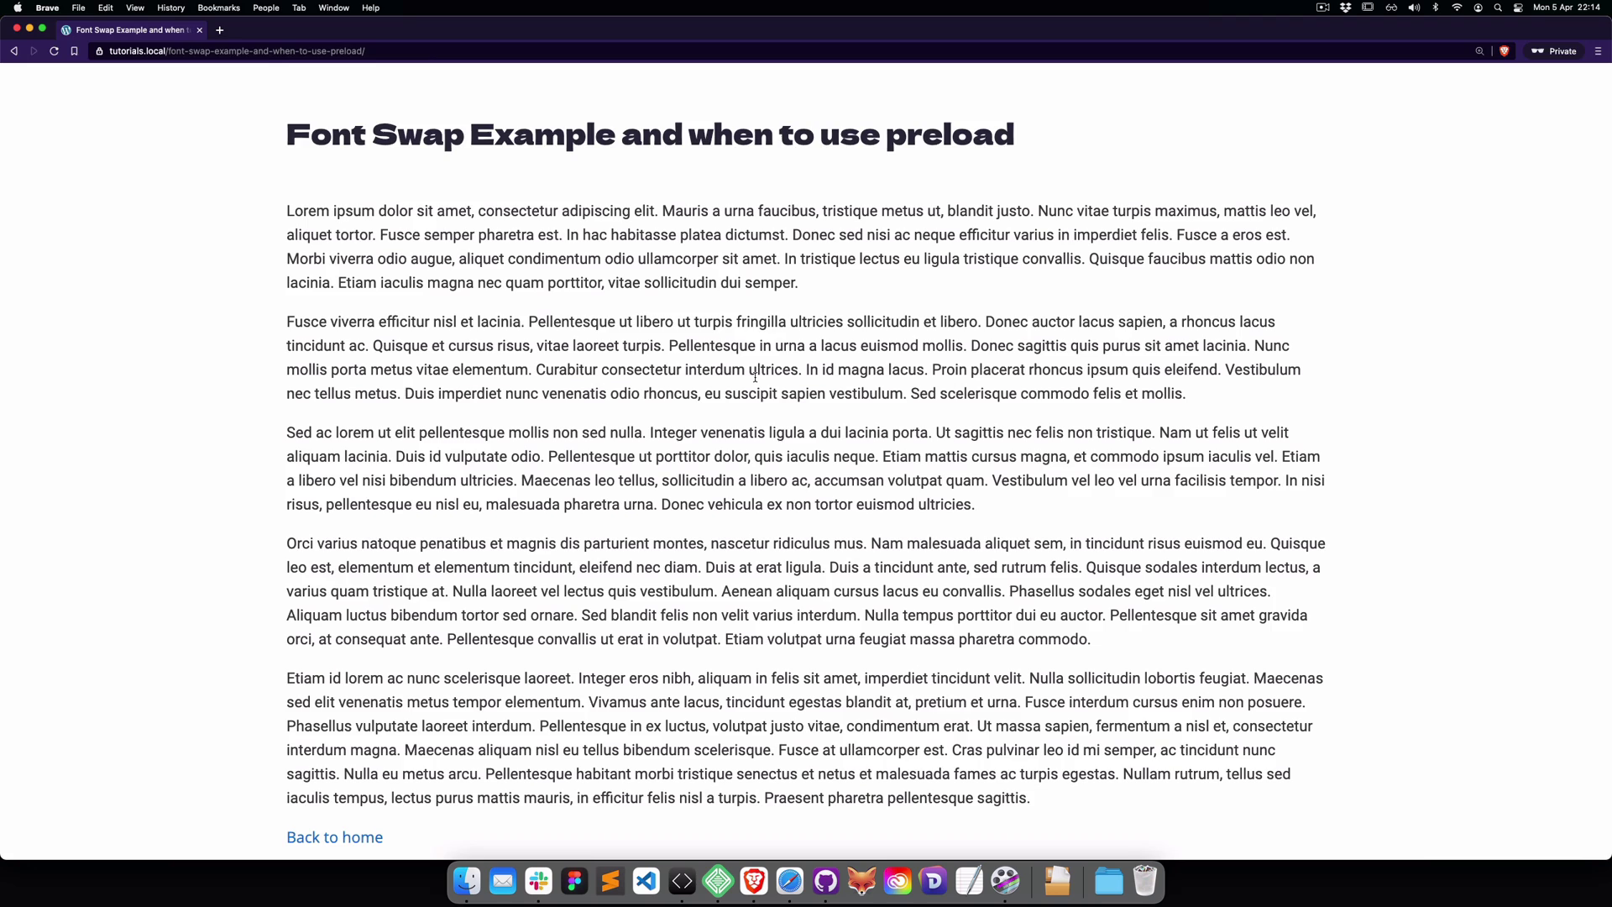
Step: Verify Title's Latin Dela Gothic and Body's subset-Roboto-Regular.woff2 URLs use Swap, then save
{"action": "left_click", "coordinate": [789, 881]}
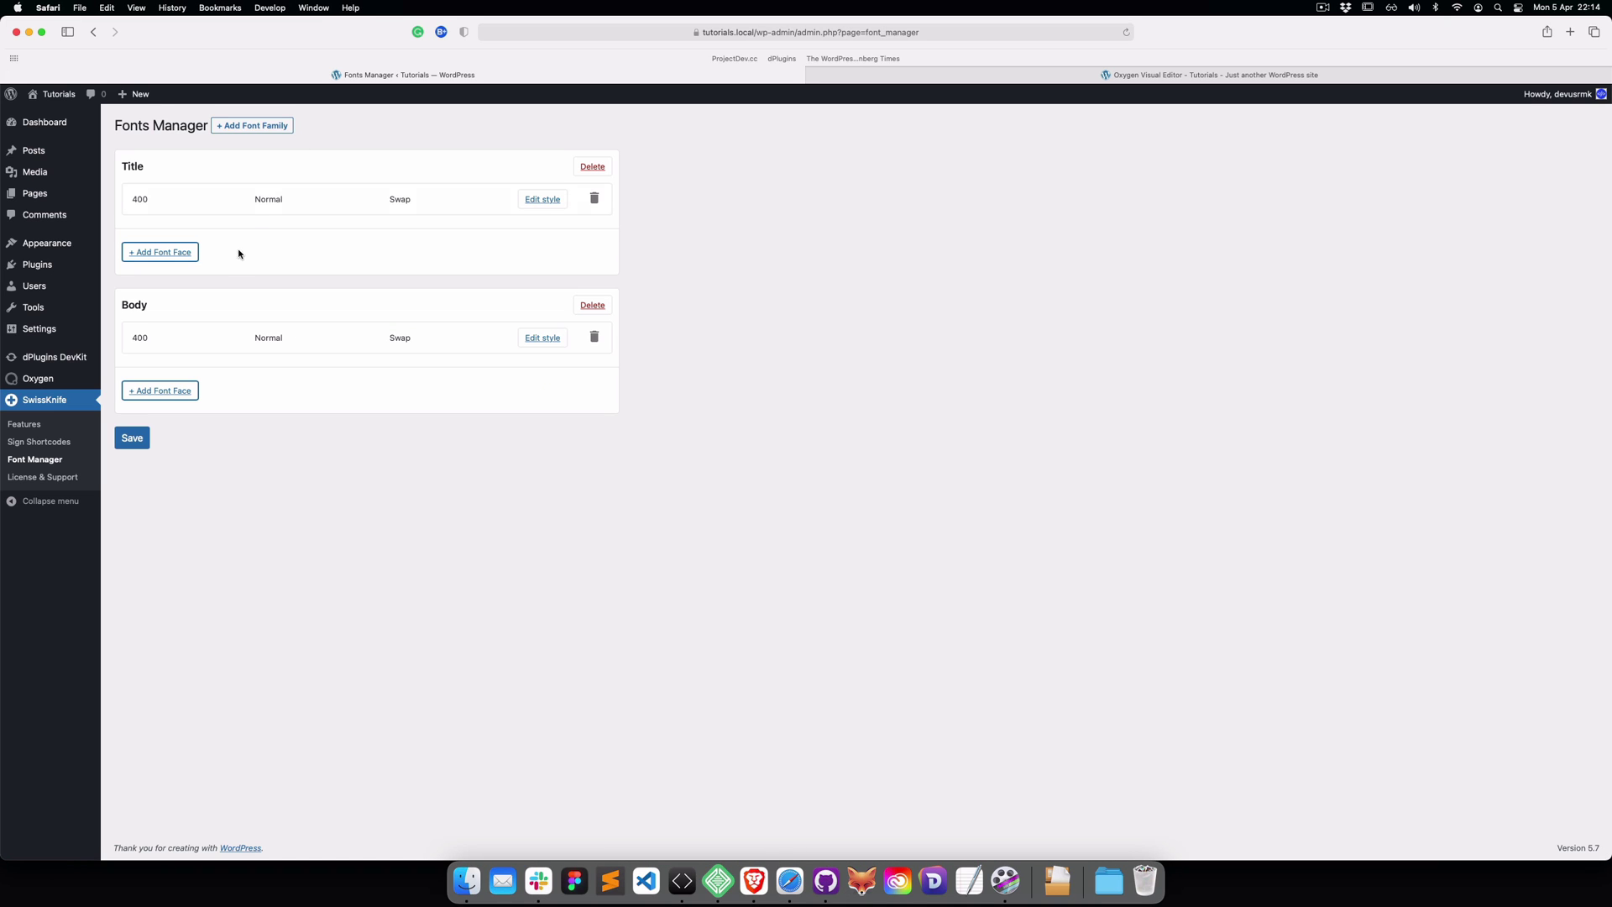
{"action": "left_click", "coordinate": [543, 199]}
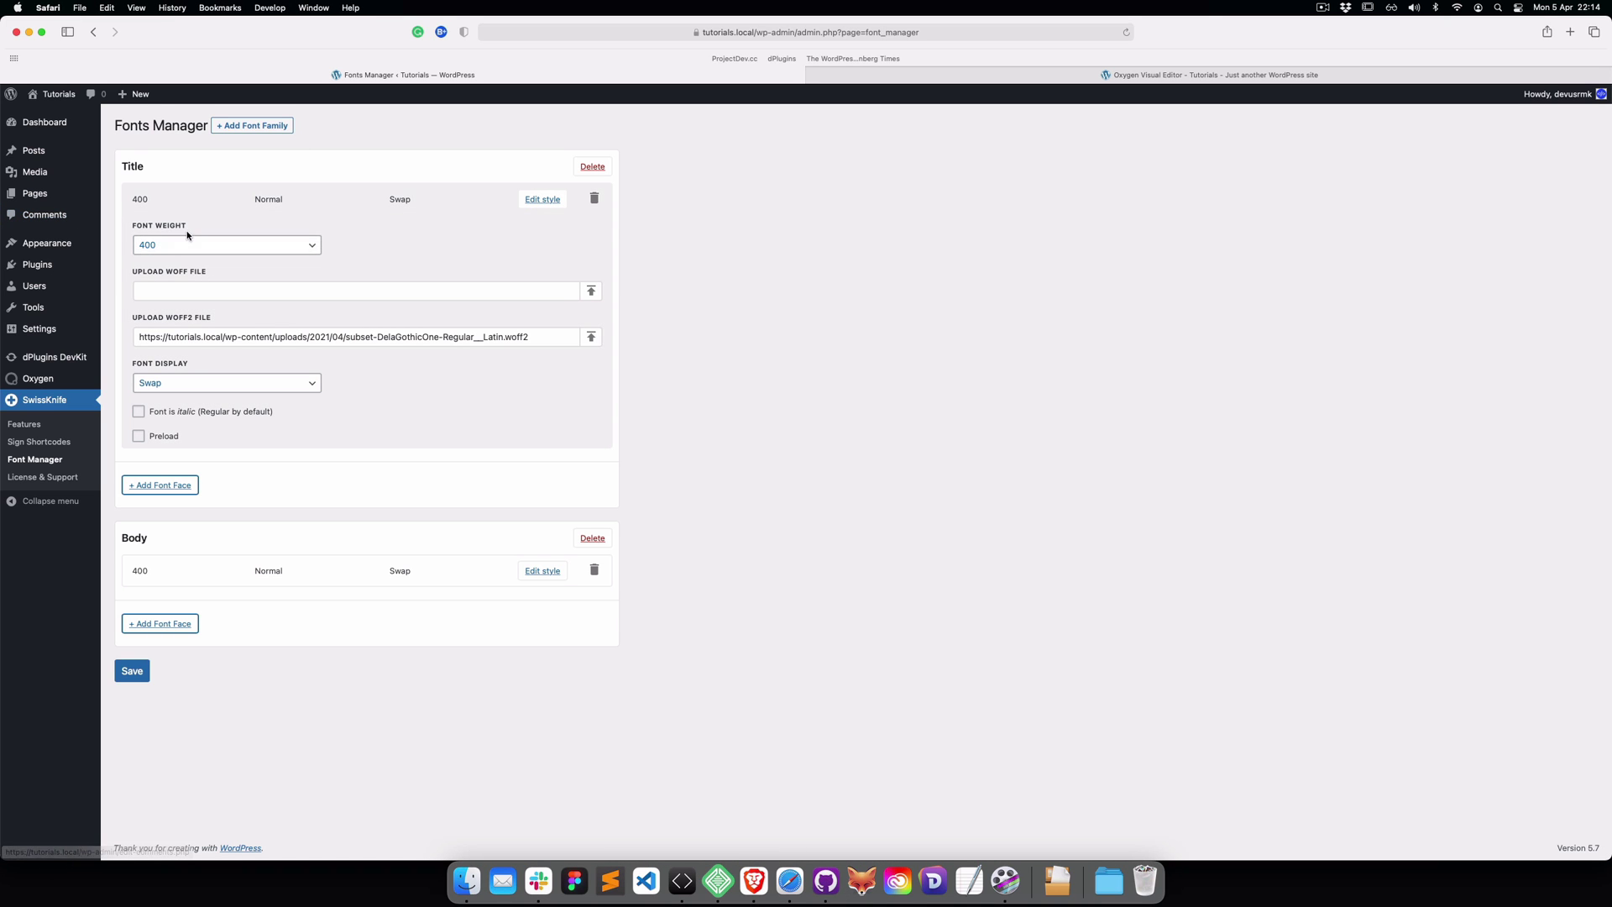
{"action": "left_click_drag", "start_coordinate": [531, 337], "coordinate": [122, 337]}
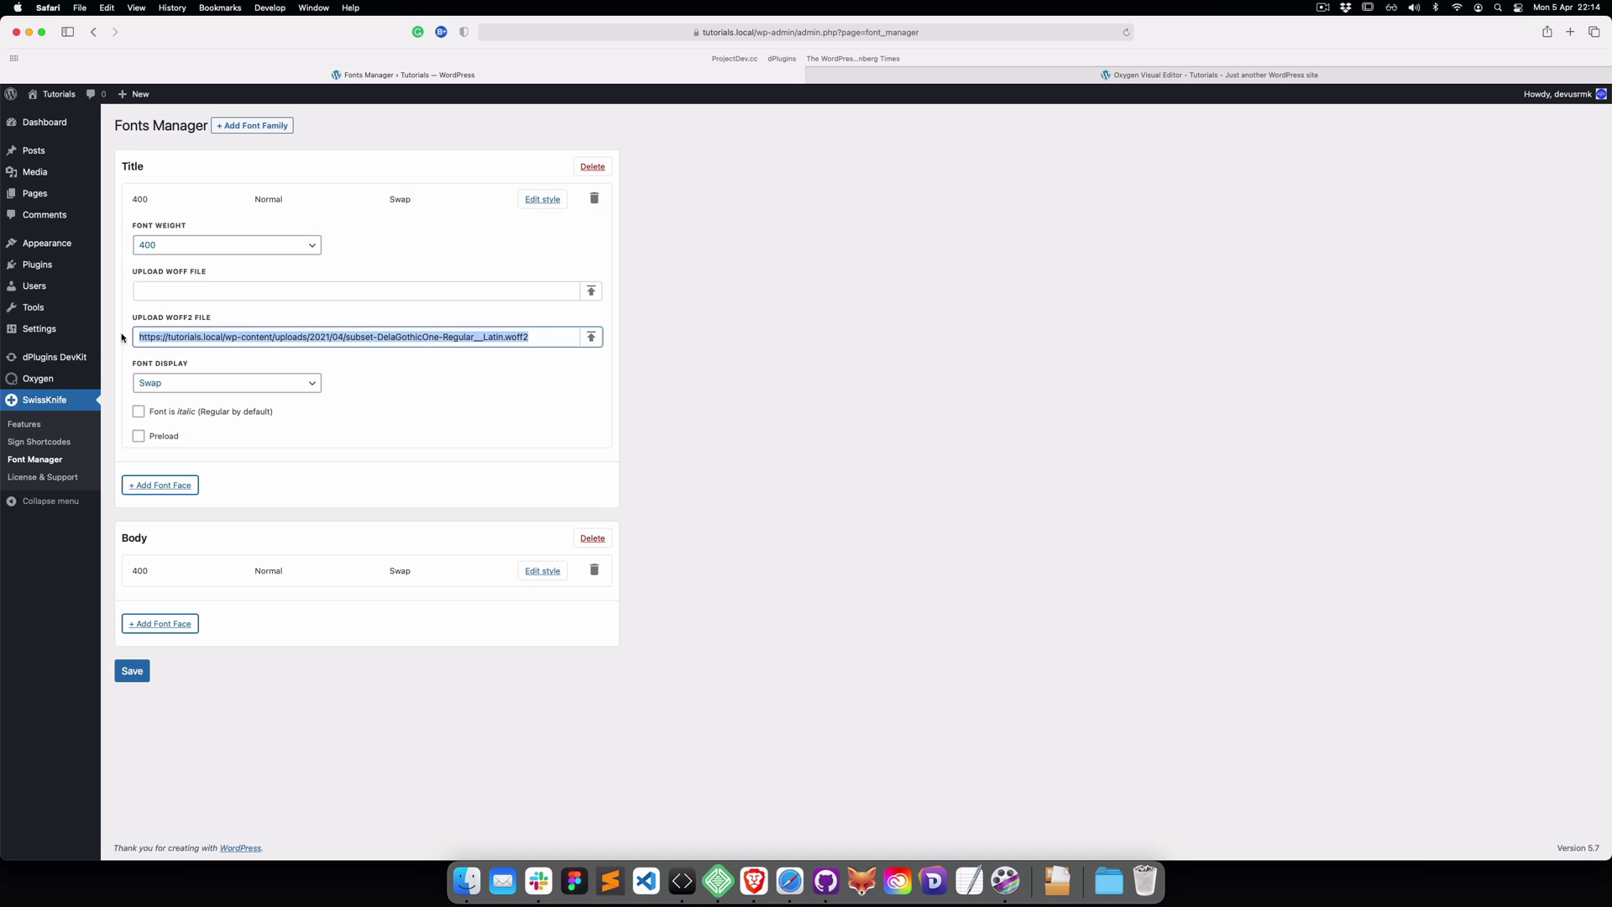
{"action": "left_click", "coordinate": [542, 571]}
{"action": "scroll", "coordinate": [522, 567], "scroll_direction": "down", "scroll_amount": 2}
{"action": "left_click", "coordinate": [509, 610]}
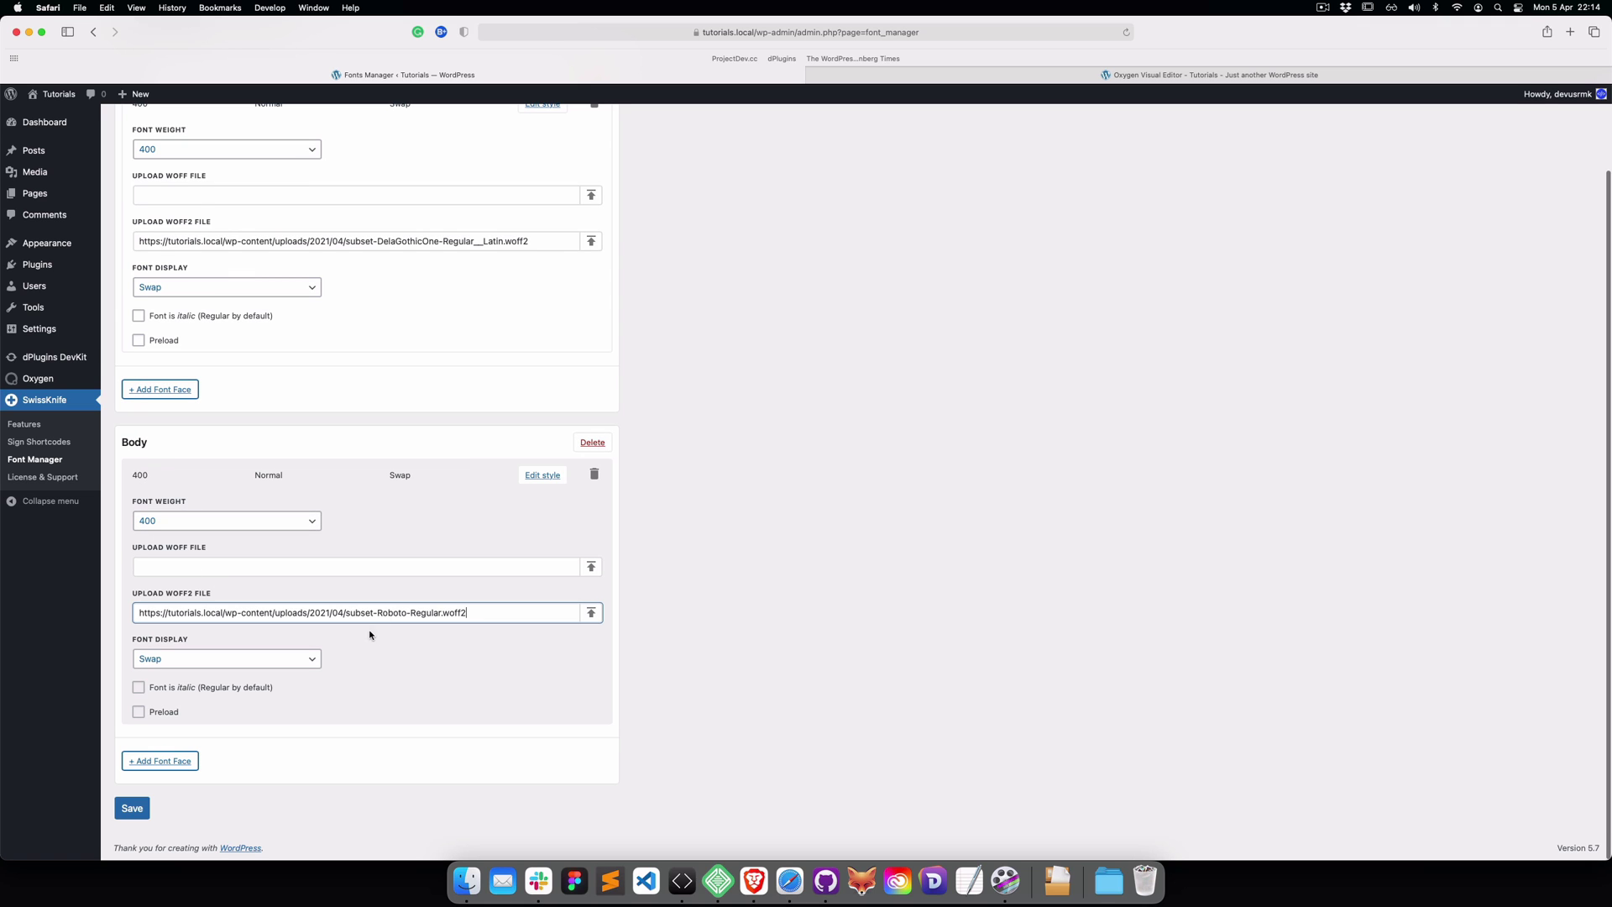
{"action": "left_click", "coordinate": [137, 810]}
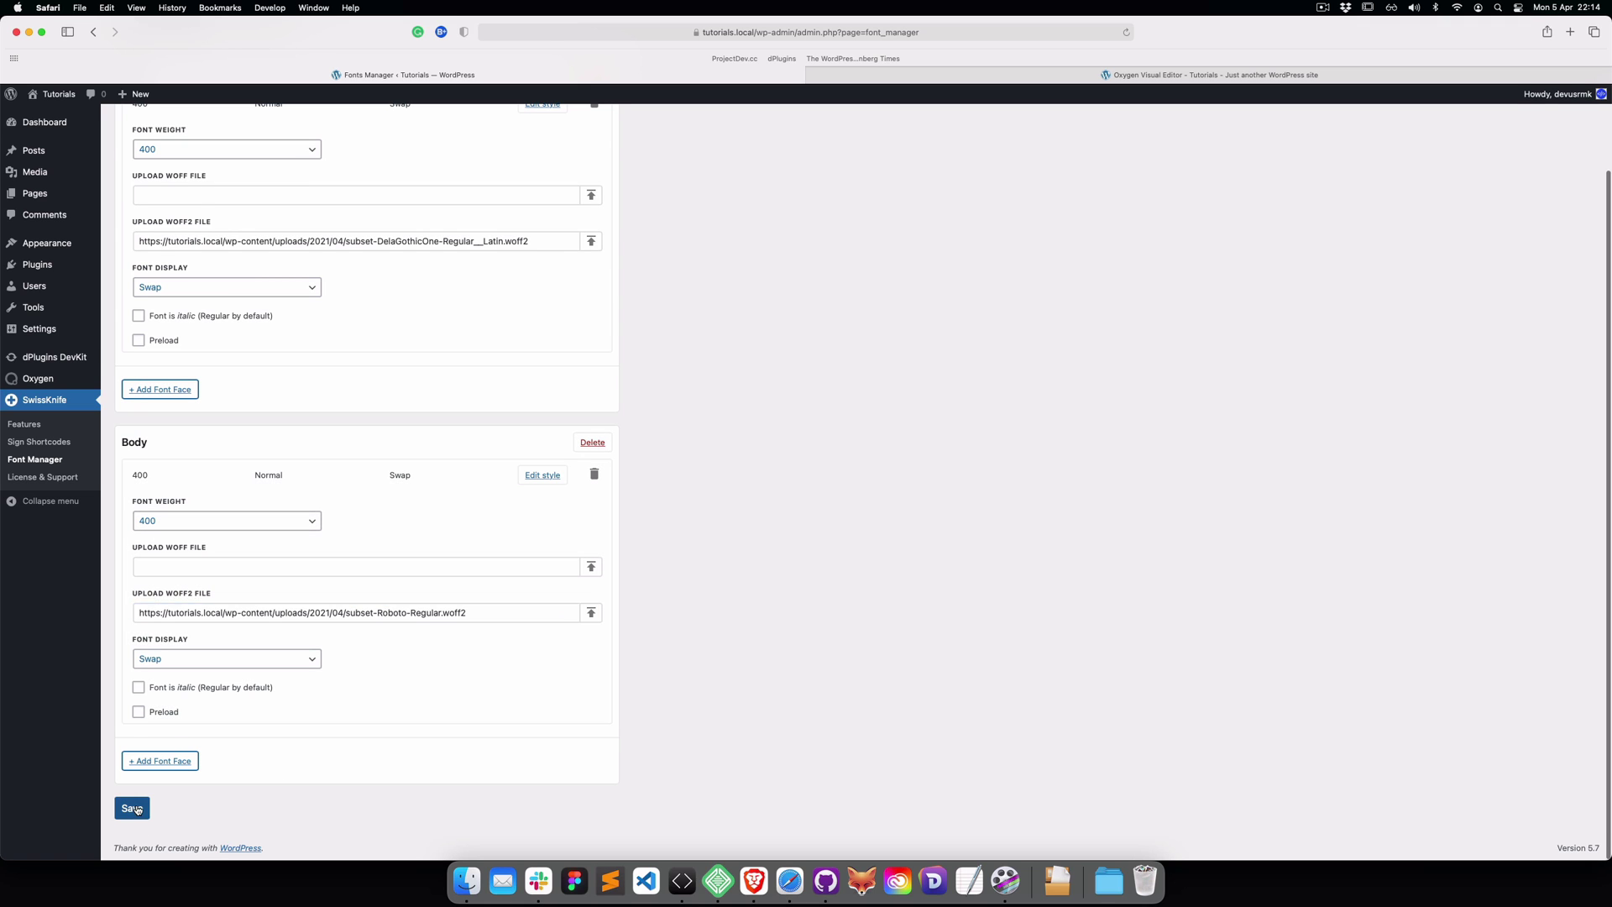
Step: Set DevTools network throttling to Fast 3G for the Font Swap Example post
{"action": "left_click", "coordinate": [756, 879]}
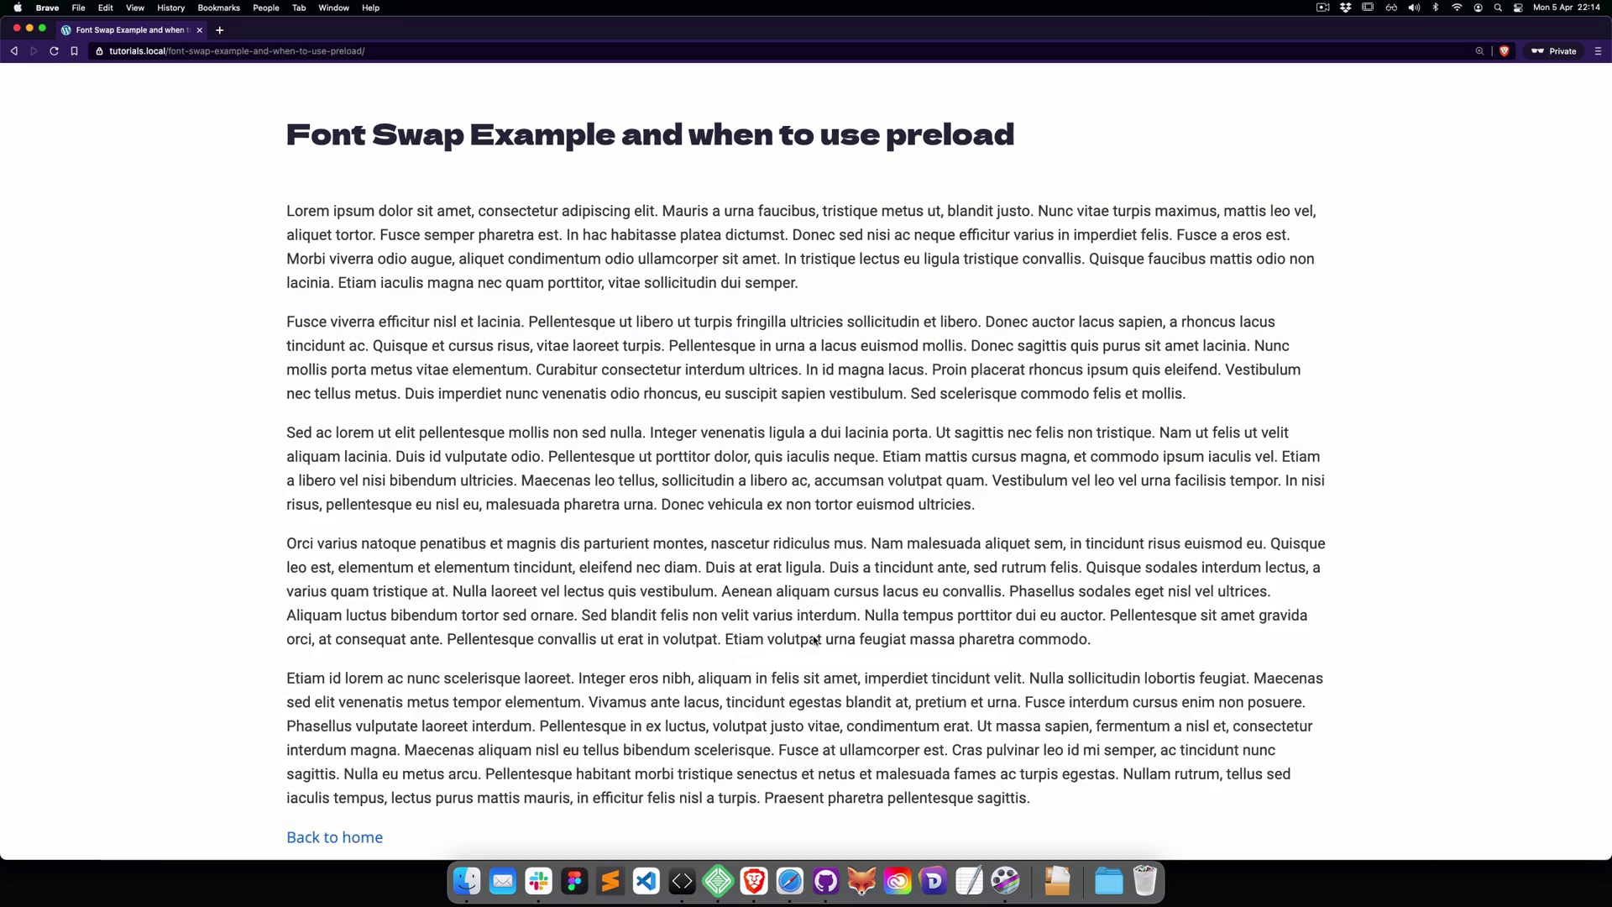
{"action": "key", "text": "super+alt+i"}
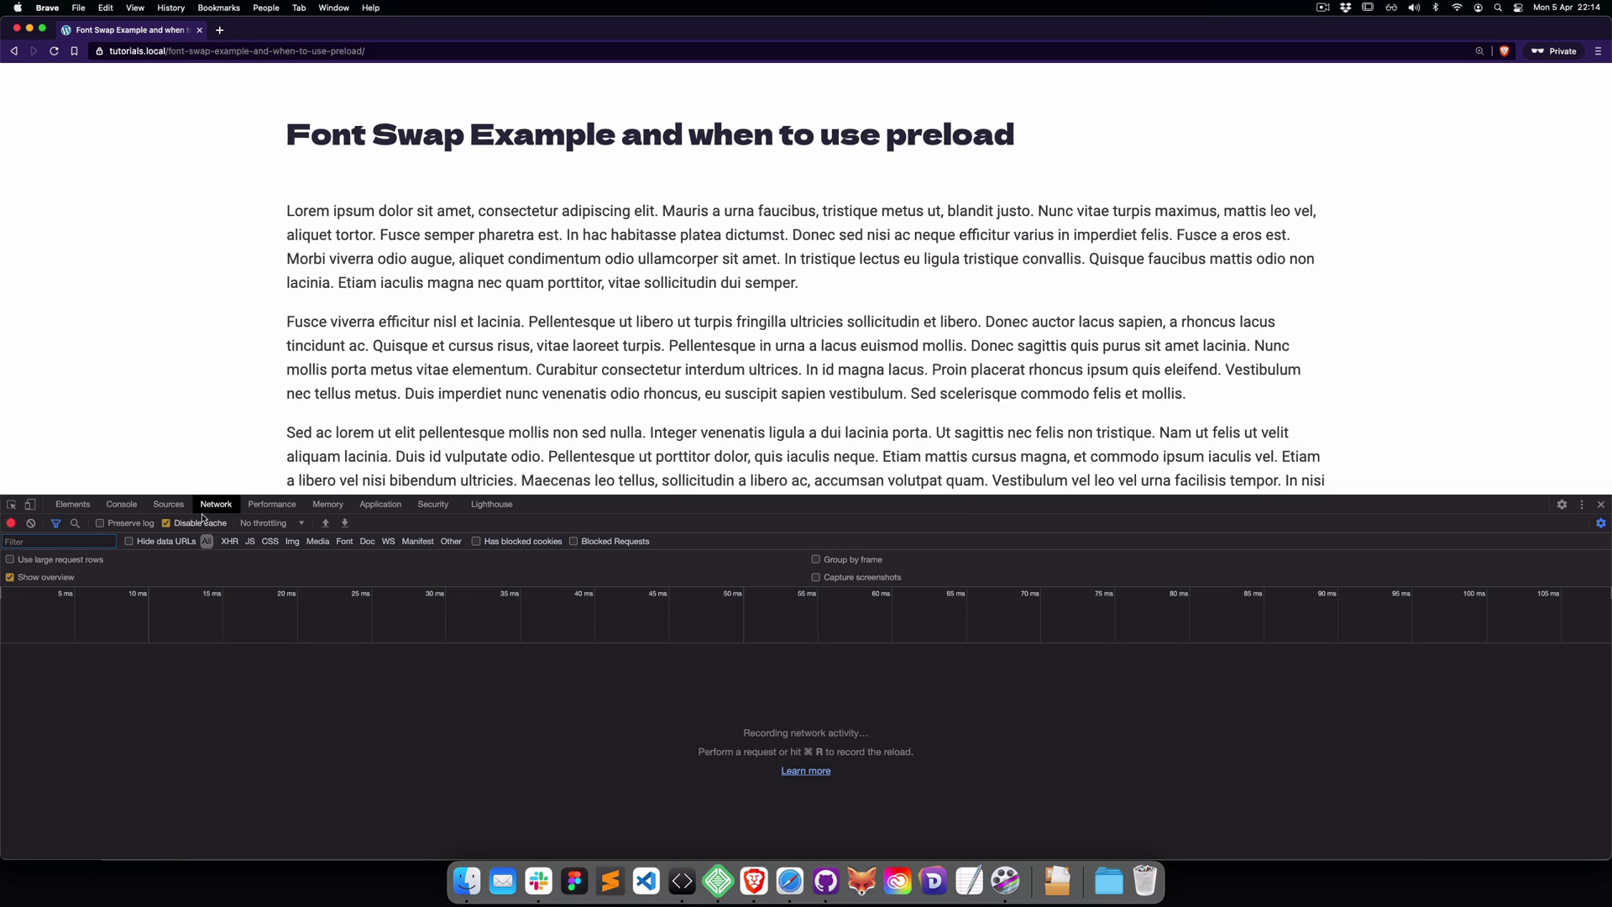
{"action": "left_click", "coordinate": [265, 524]}
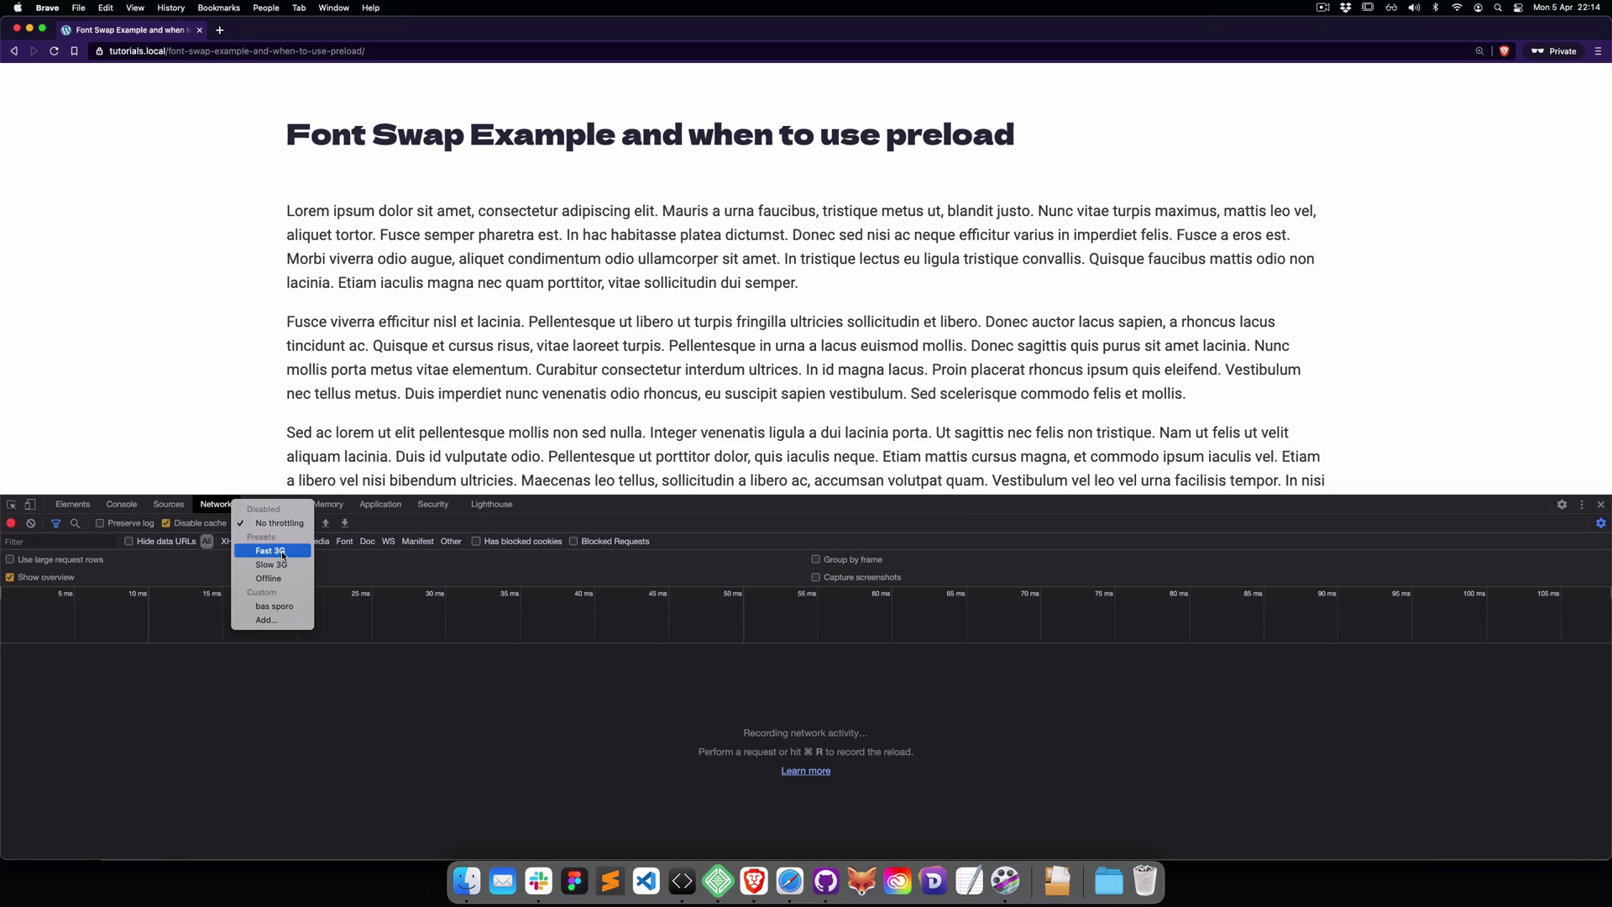
{"action": "left_click", "coordinate": [283, 553]}
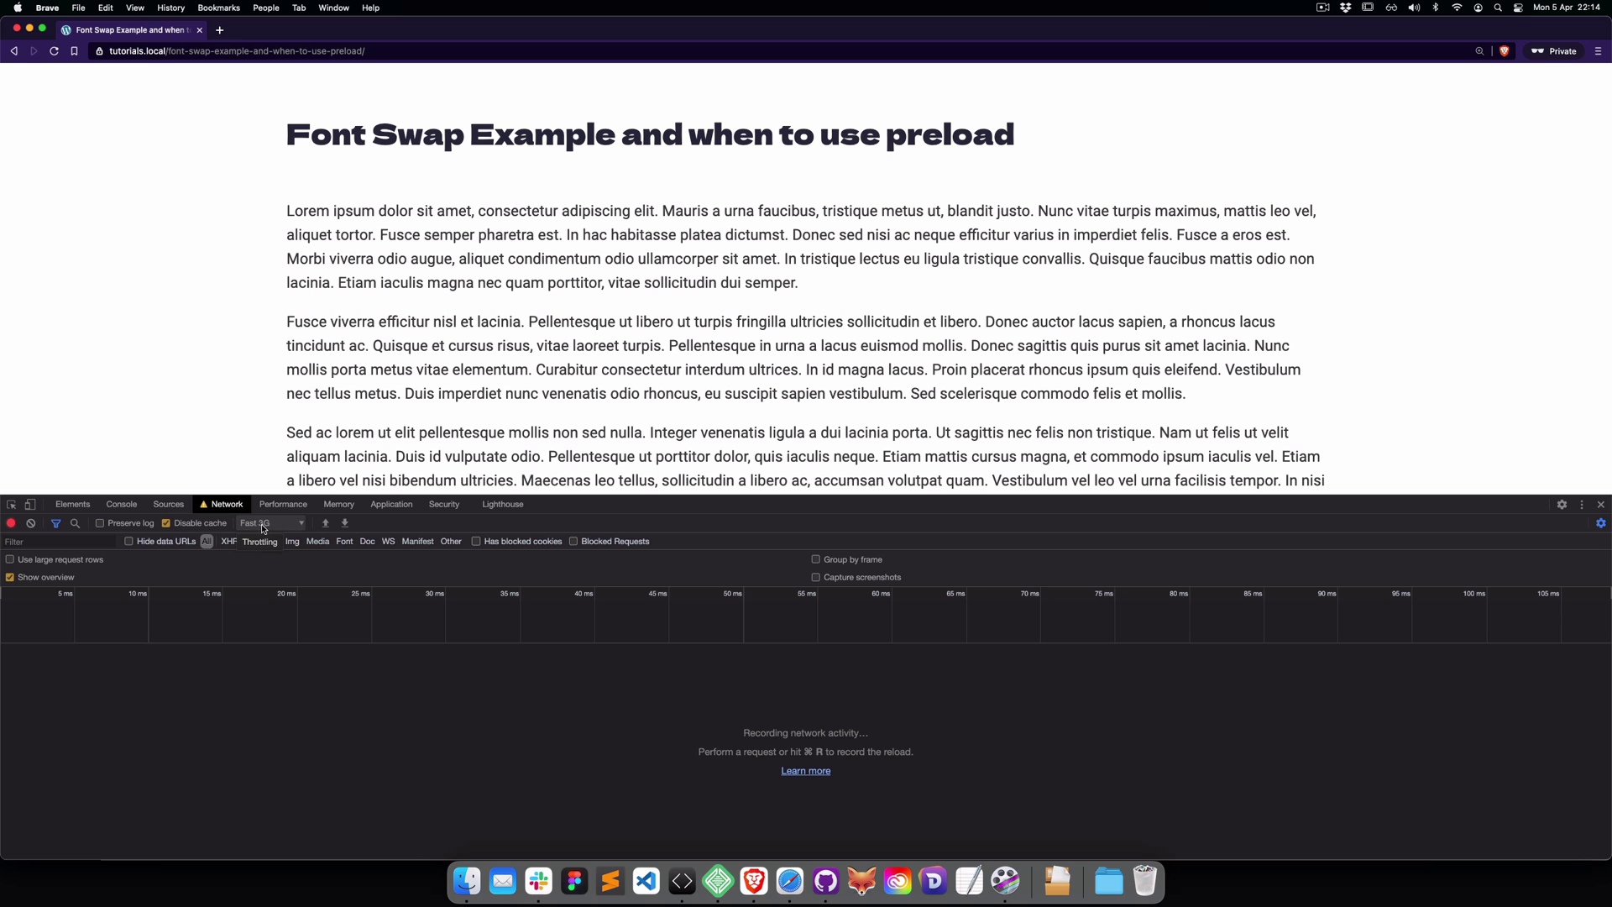
Step: Reload the post under Fast 3G and select the title to watch it swap to Dela Gothic
{"action": "left_click", "coordinate": [54, 51]}
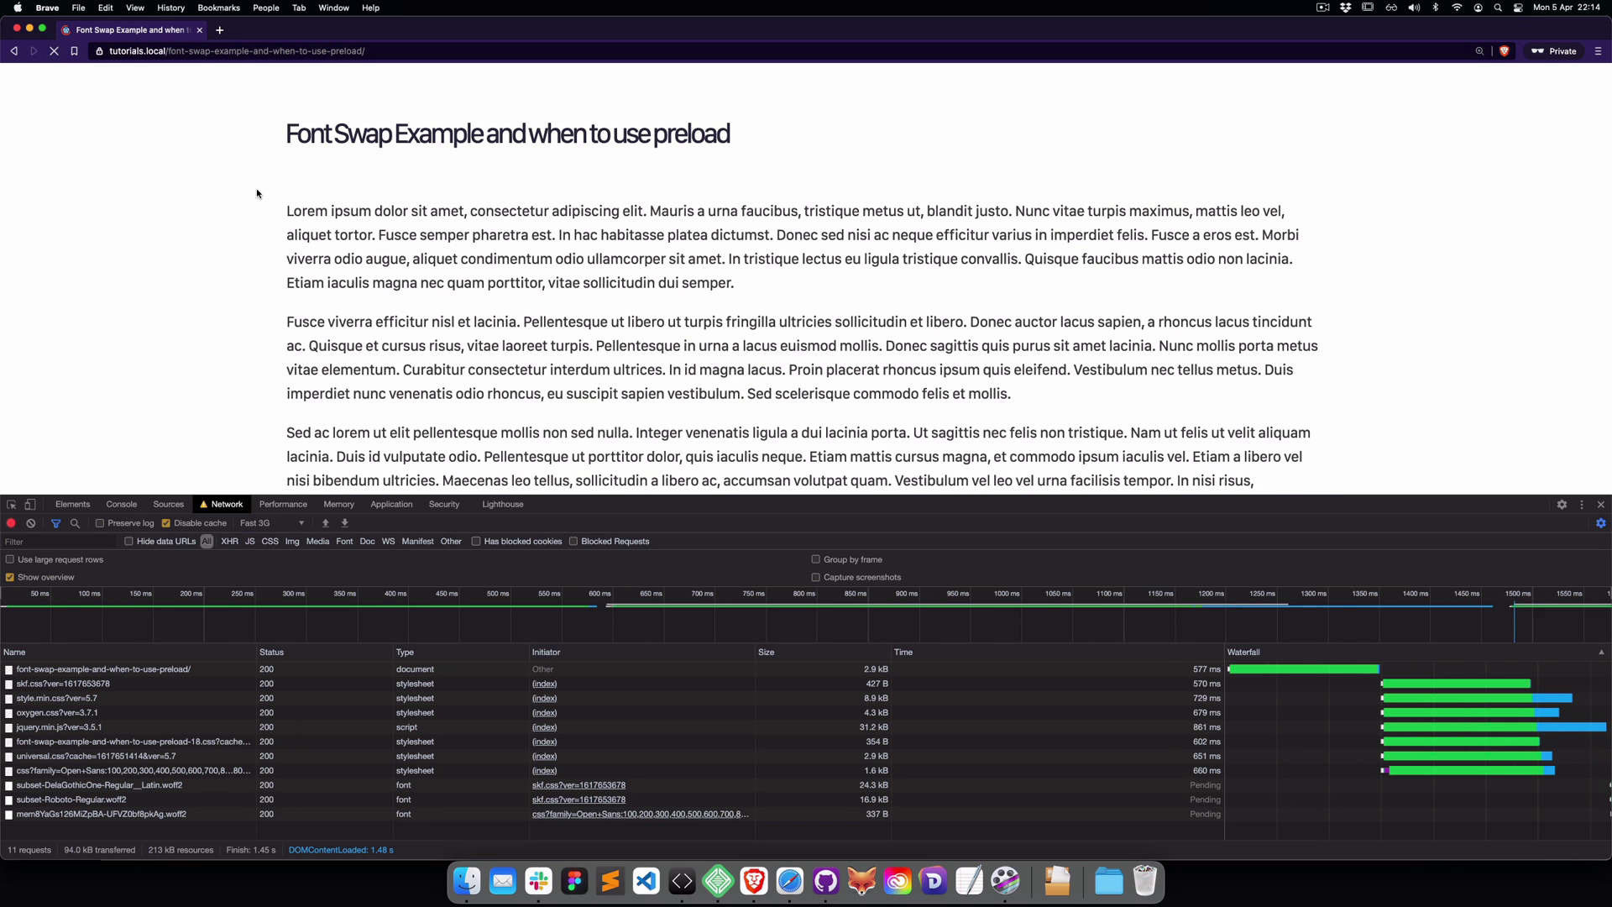
{"action": "key", "text": "super+r"}
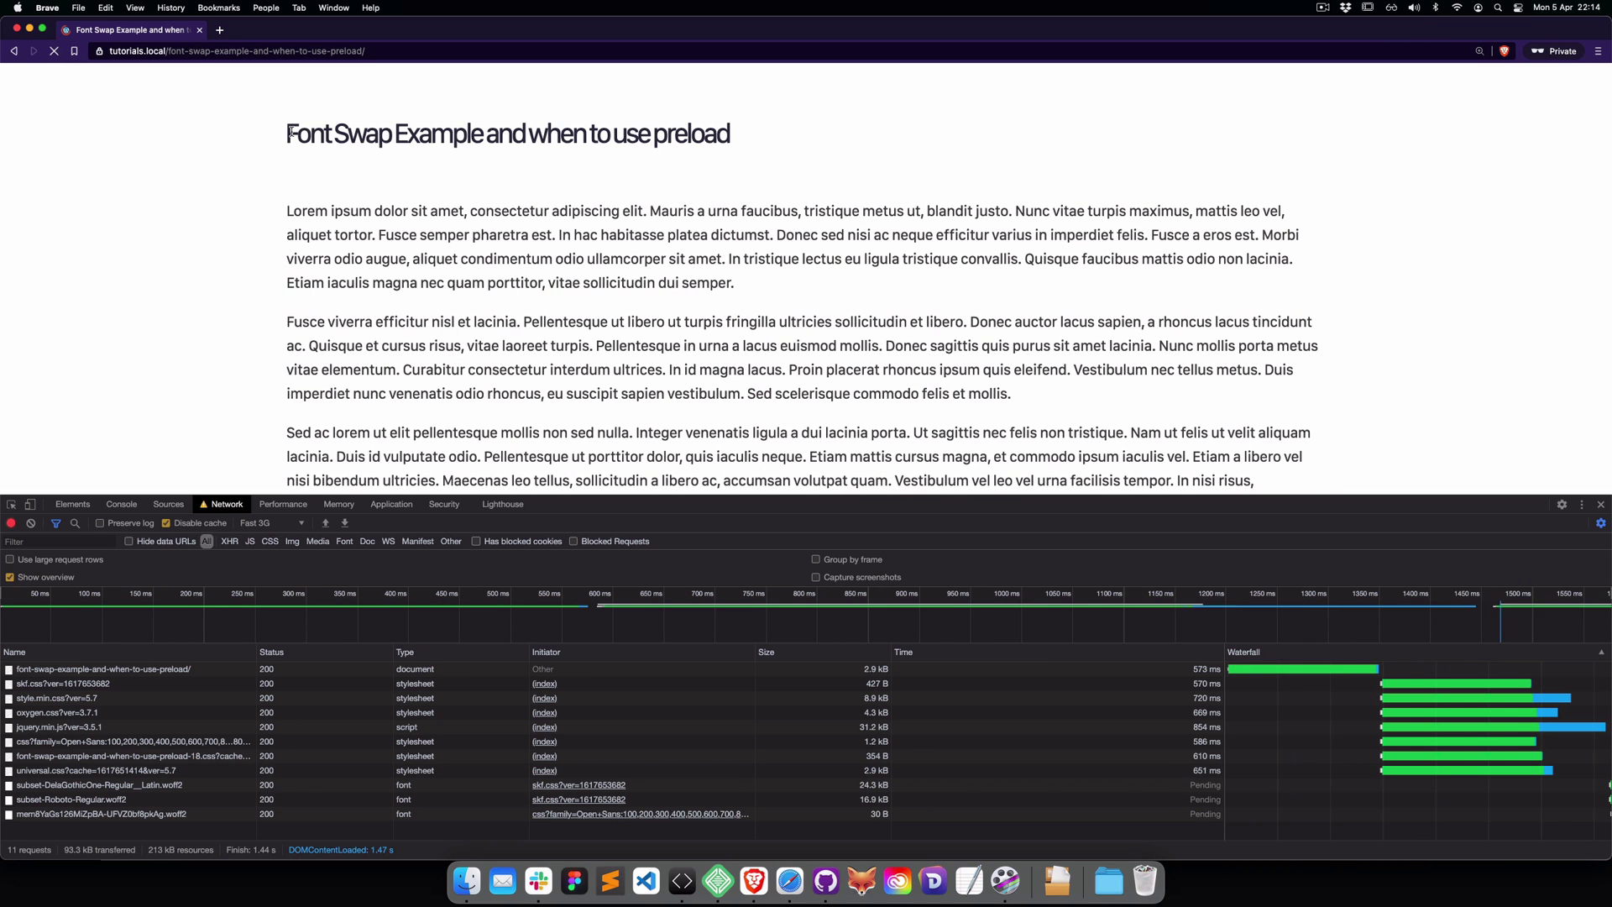
{"action": "left_click_drag", "start_coordinate": [287, 135], "coordinate": [1016, 136]}
{"action": "left_click_drag", "start_coordinate": [632, 210], "coordinate": [637, 235]}
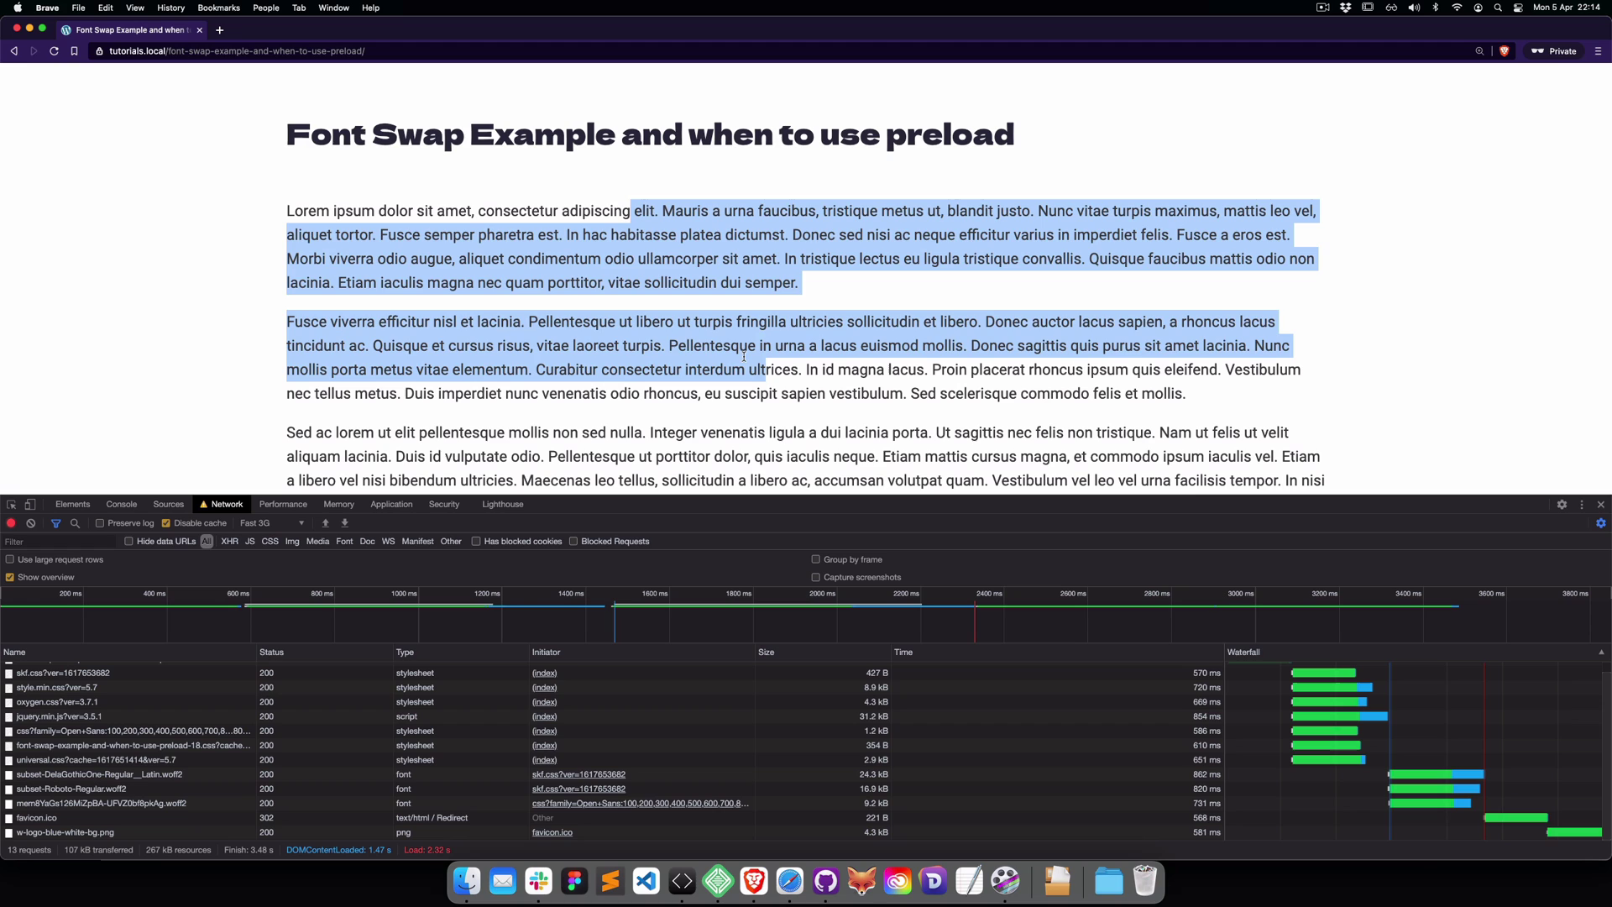
{"action": "left_click", "coordinate": [293, 136]}
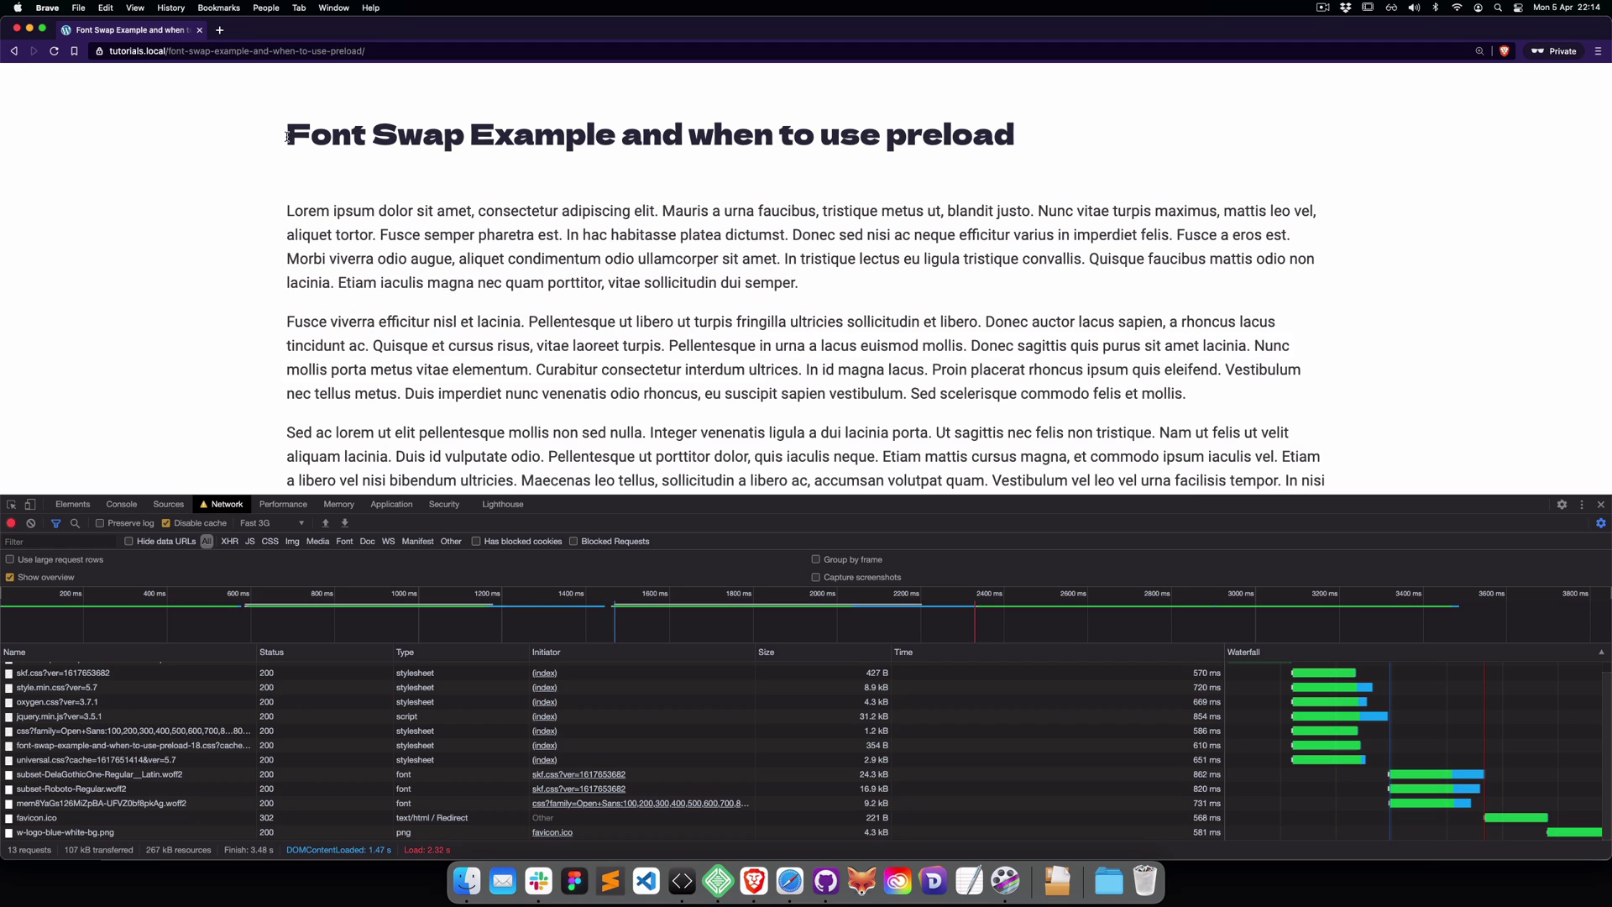
{"action": "left_click_drag", "start_coordinate": [288, 137], "coordinate": [1035, 142]}
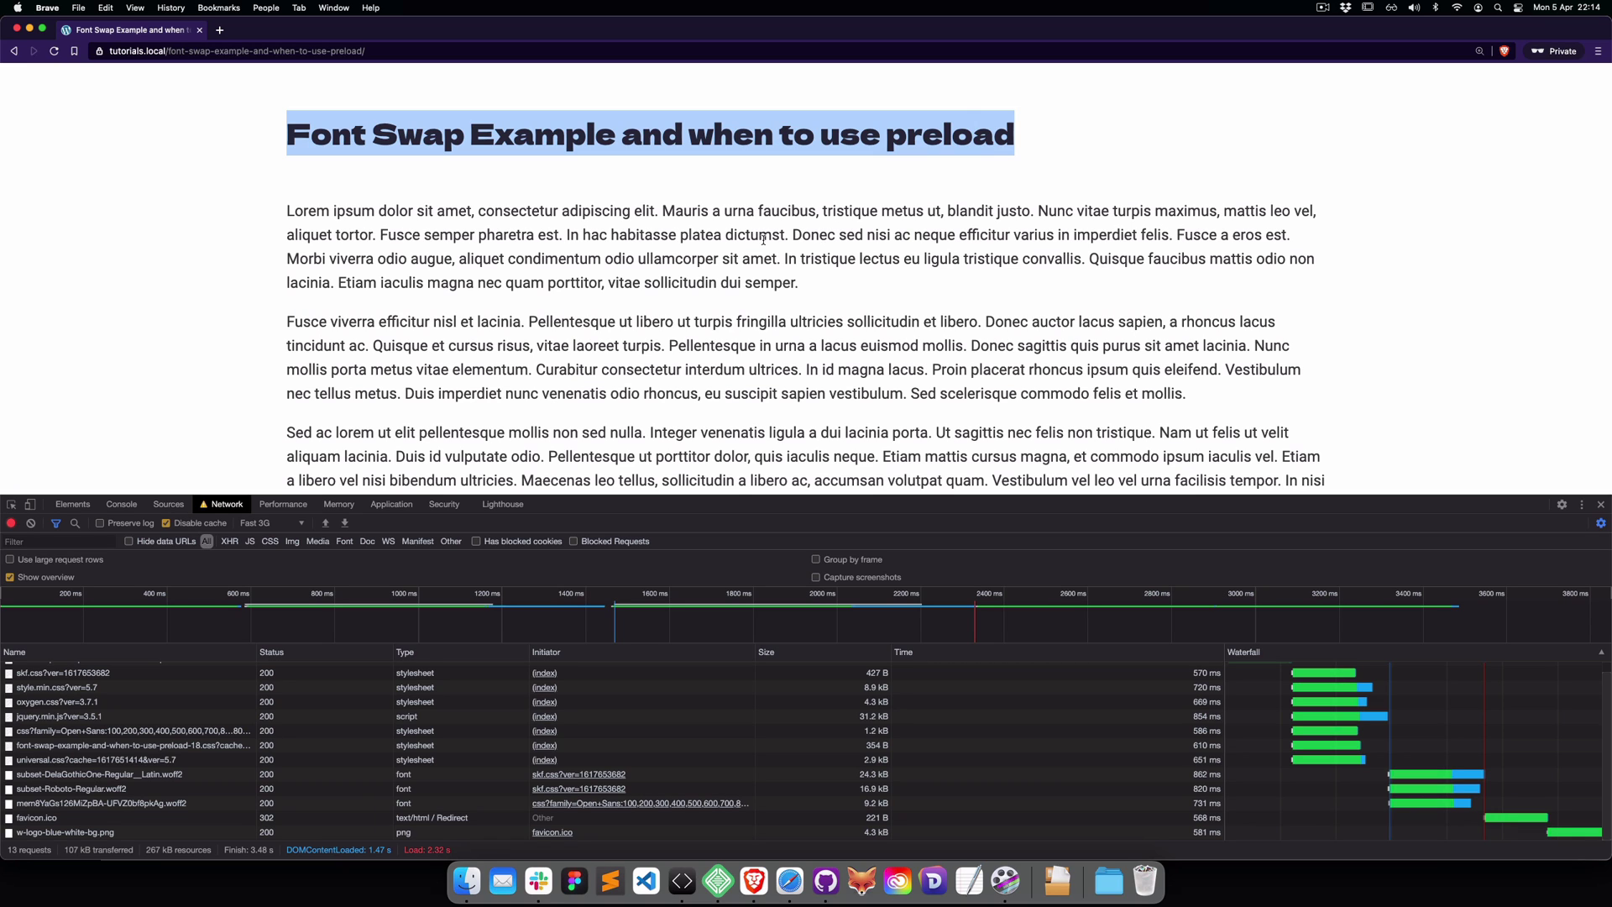
{"action": "left_click_drag", "start_coordinate": [290, 130], "coordinate": [1066, 284]}
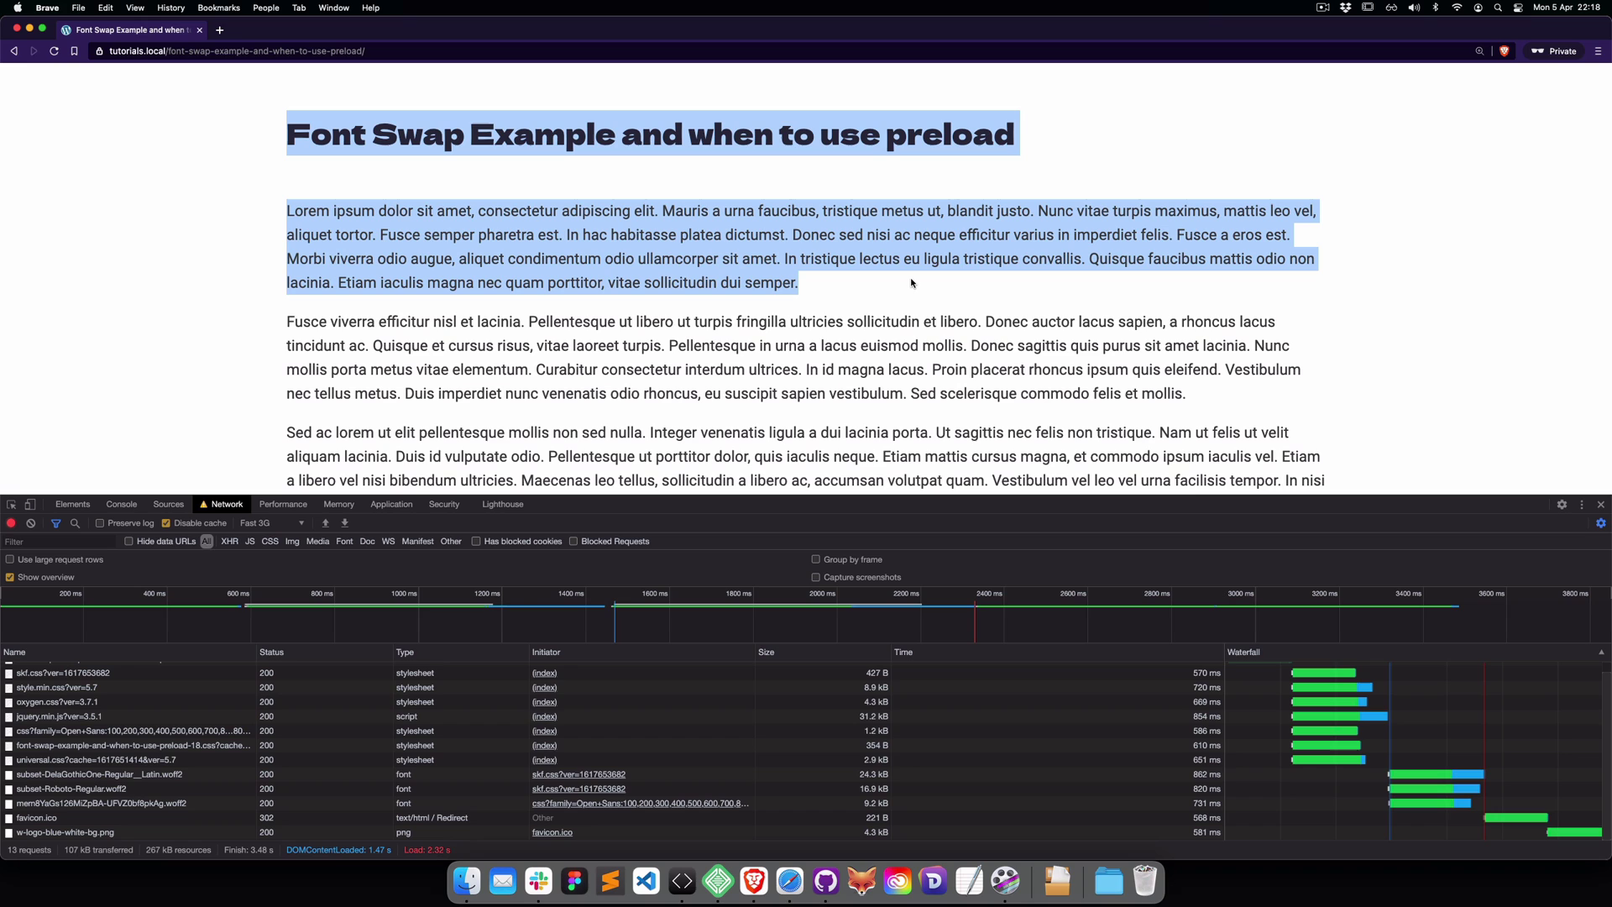
Step: Check that the Title font face's Font Display is set to Swap
{"action": "left_click", "coordinate": [789, 880]}
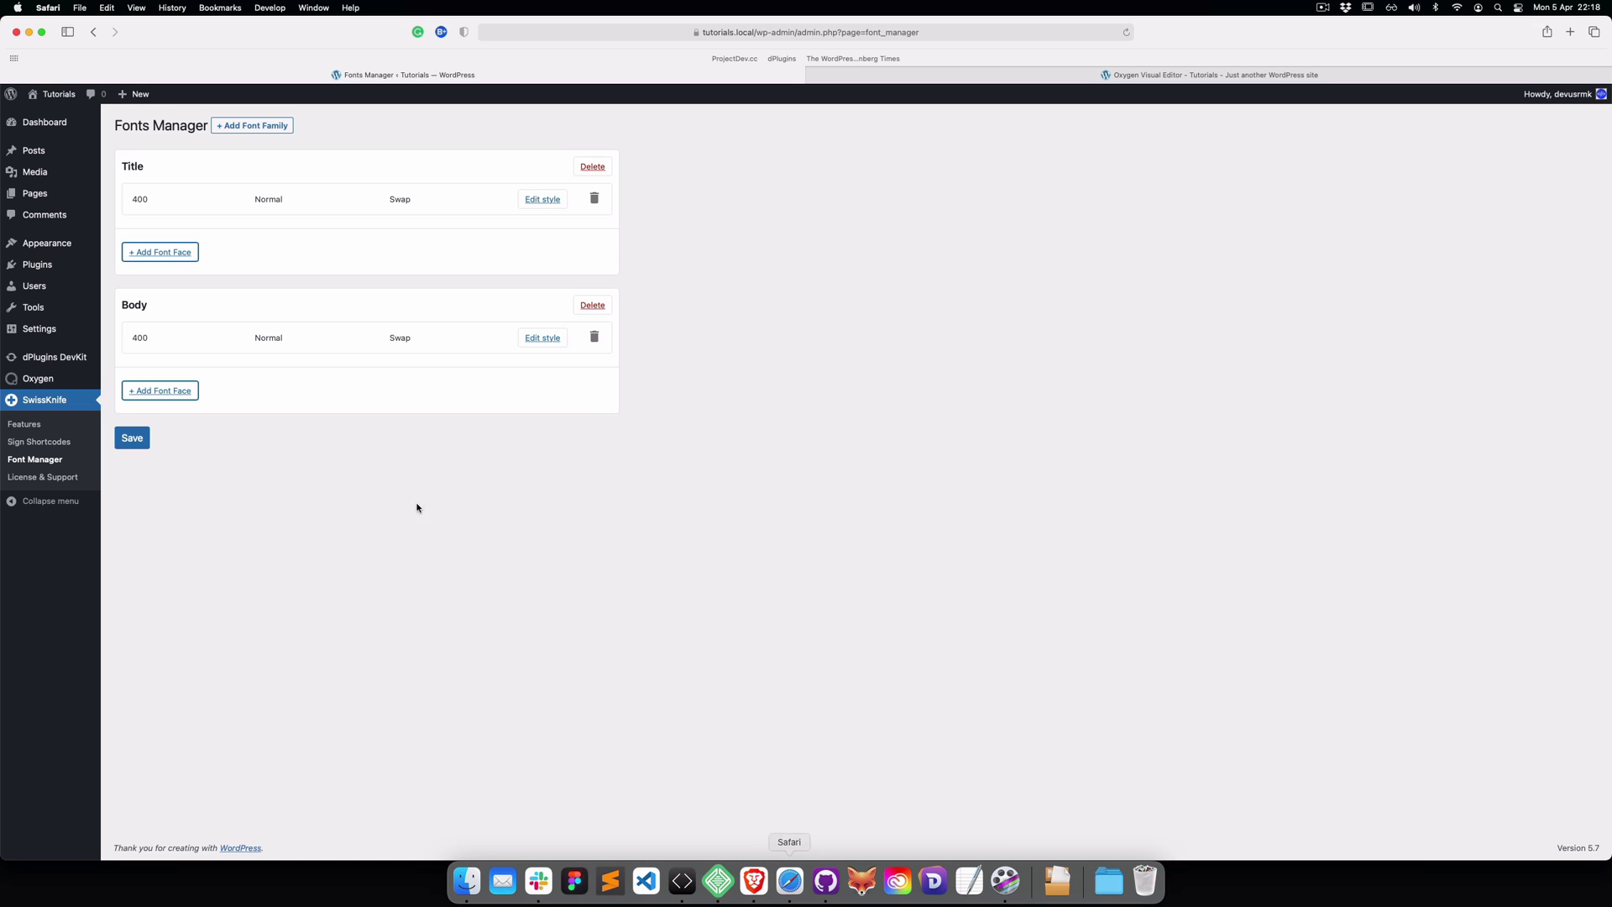
{"action": "left_click", "coordinate": [543, 199]}
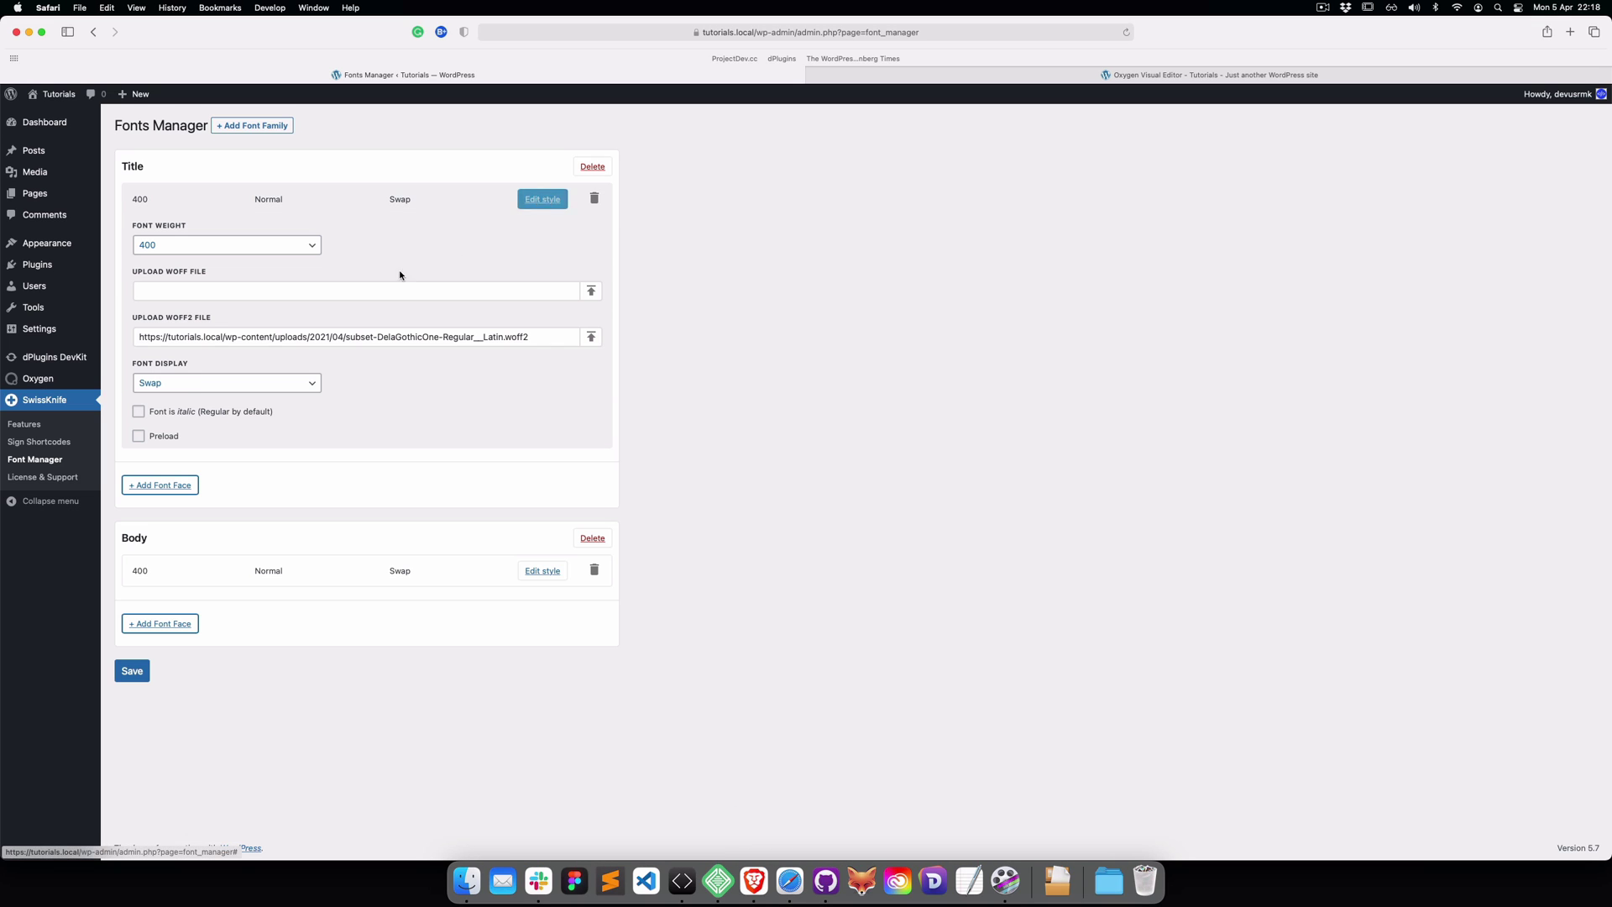
{"action": "left_click", "coordinate": [169, 387]}
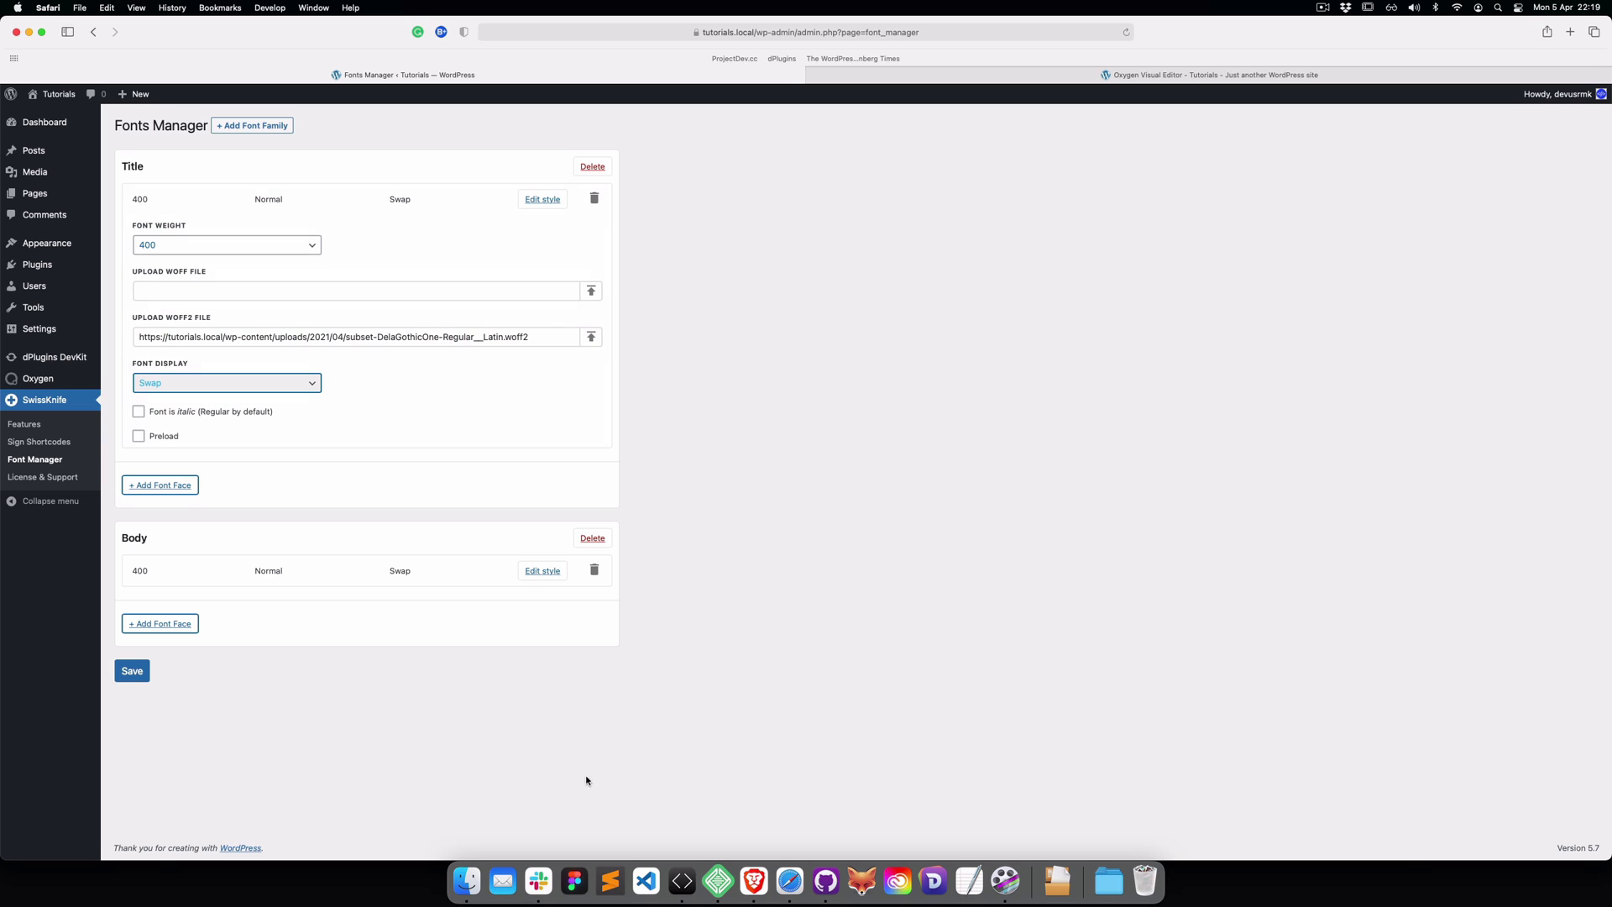
Step: Inspect the Font Swap post in DevTools Elements and expand its head tags
{"action": "left_click", "coordinate": [754, 877]}
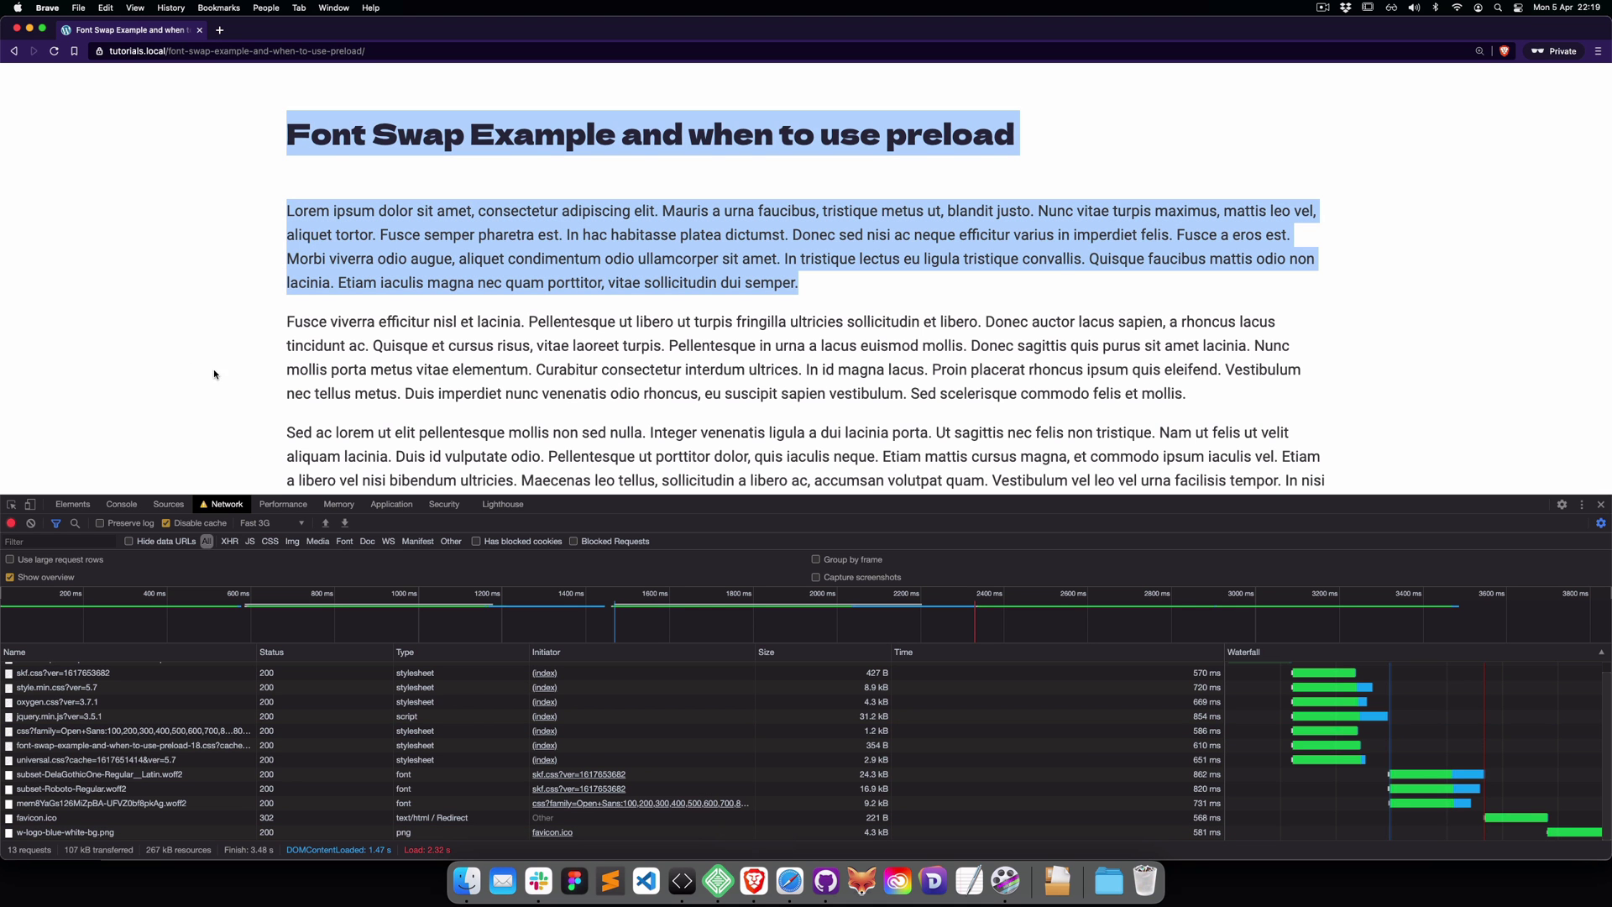
{"action": "left_click", "coordinate": [176, 281]}
{"action": "right_click", "coordinate": [176, 281]}
{"action": "left_click", "coordinate": [74, 504]}
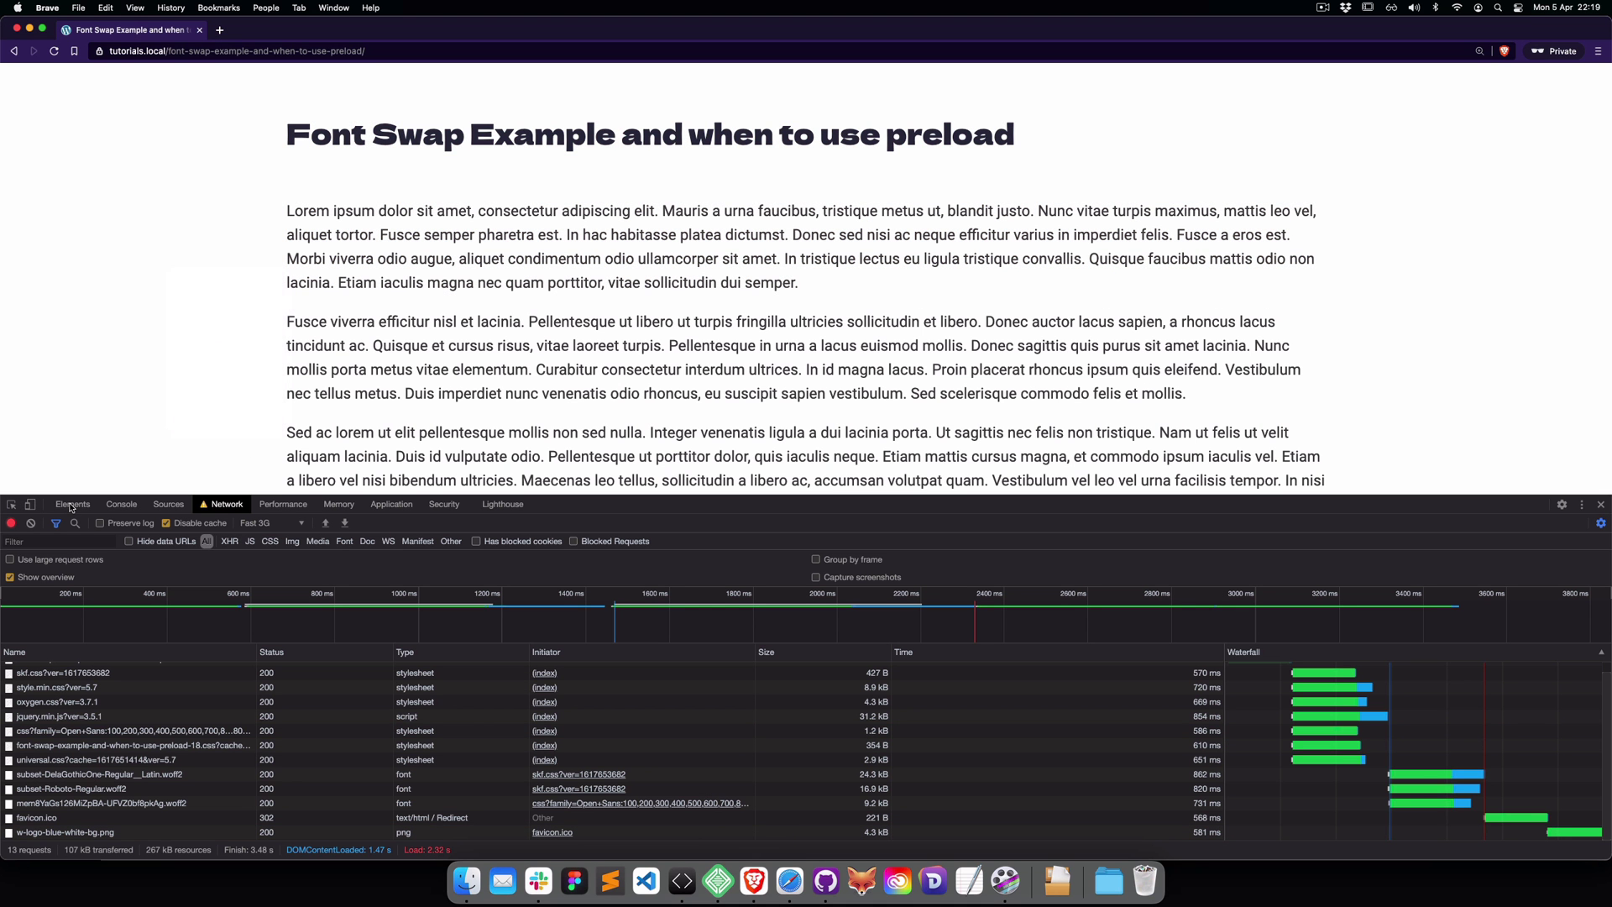
{"action": "left_click", "coordinate": [74, 504]}
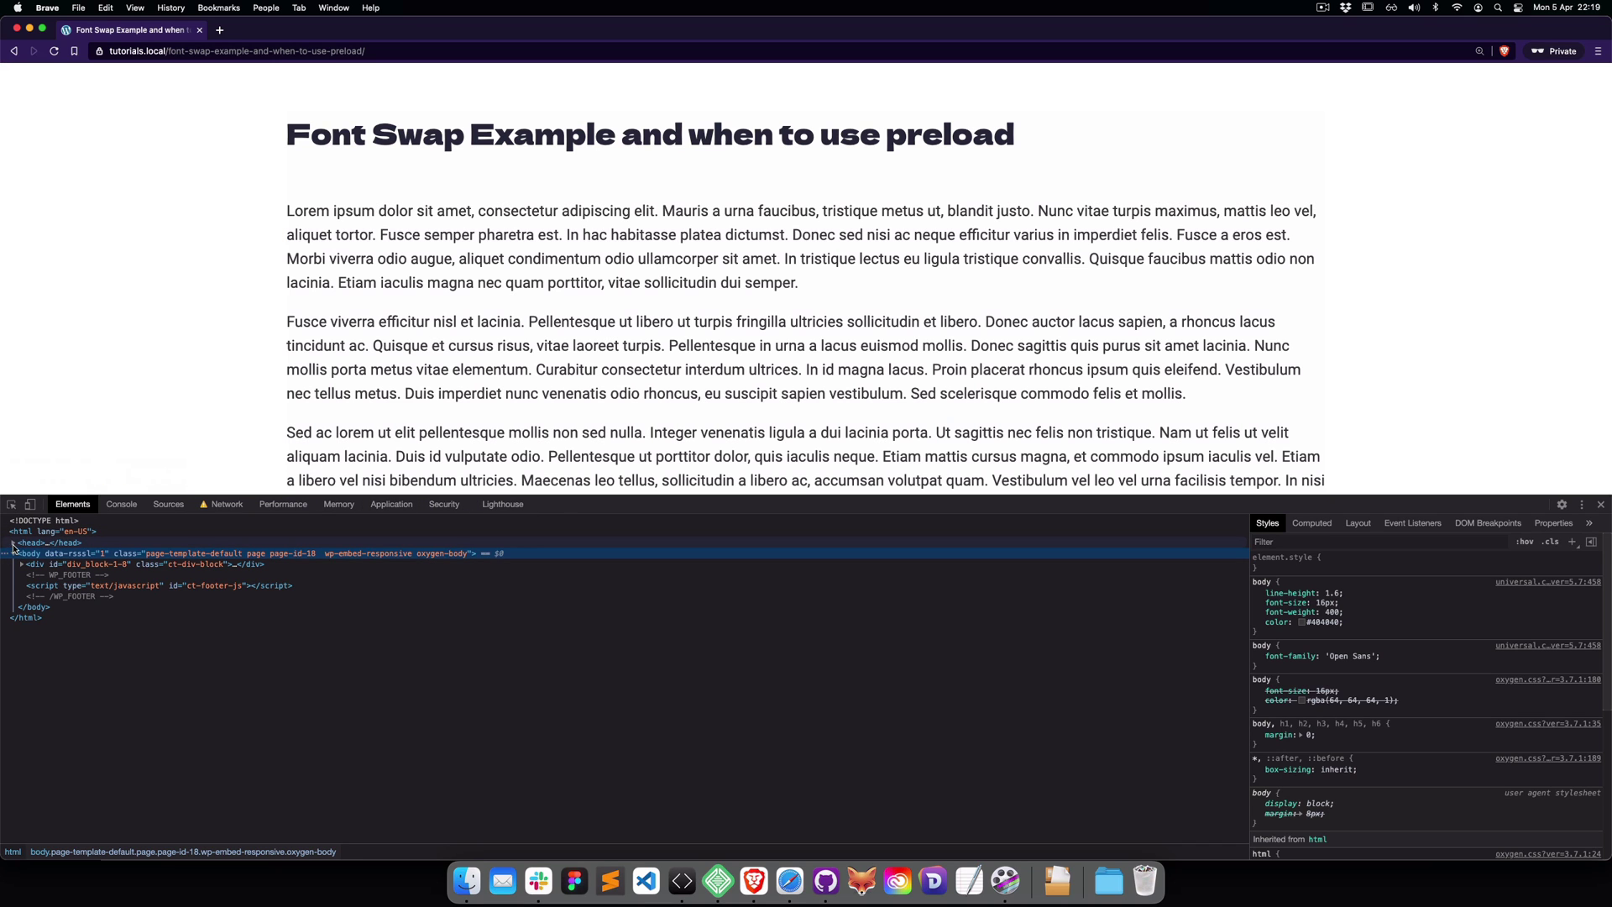
{"action": "left_click", "coordinate": [14, 543]}
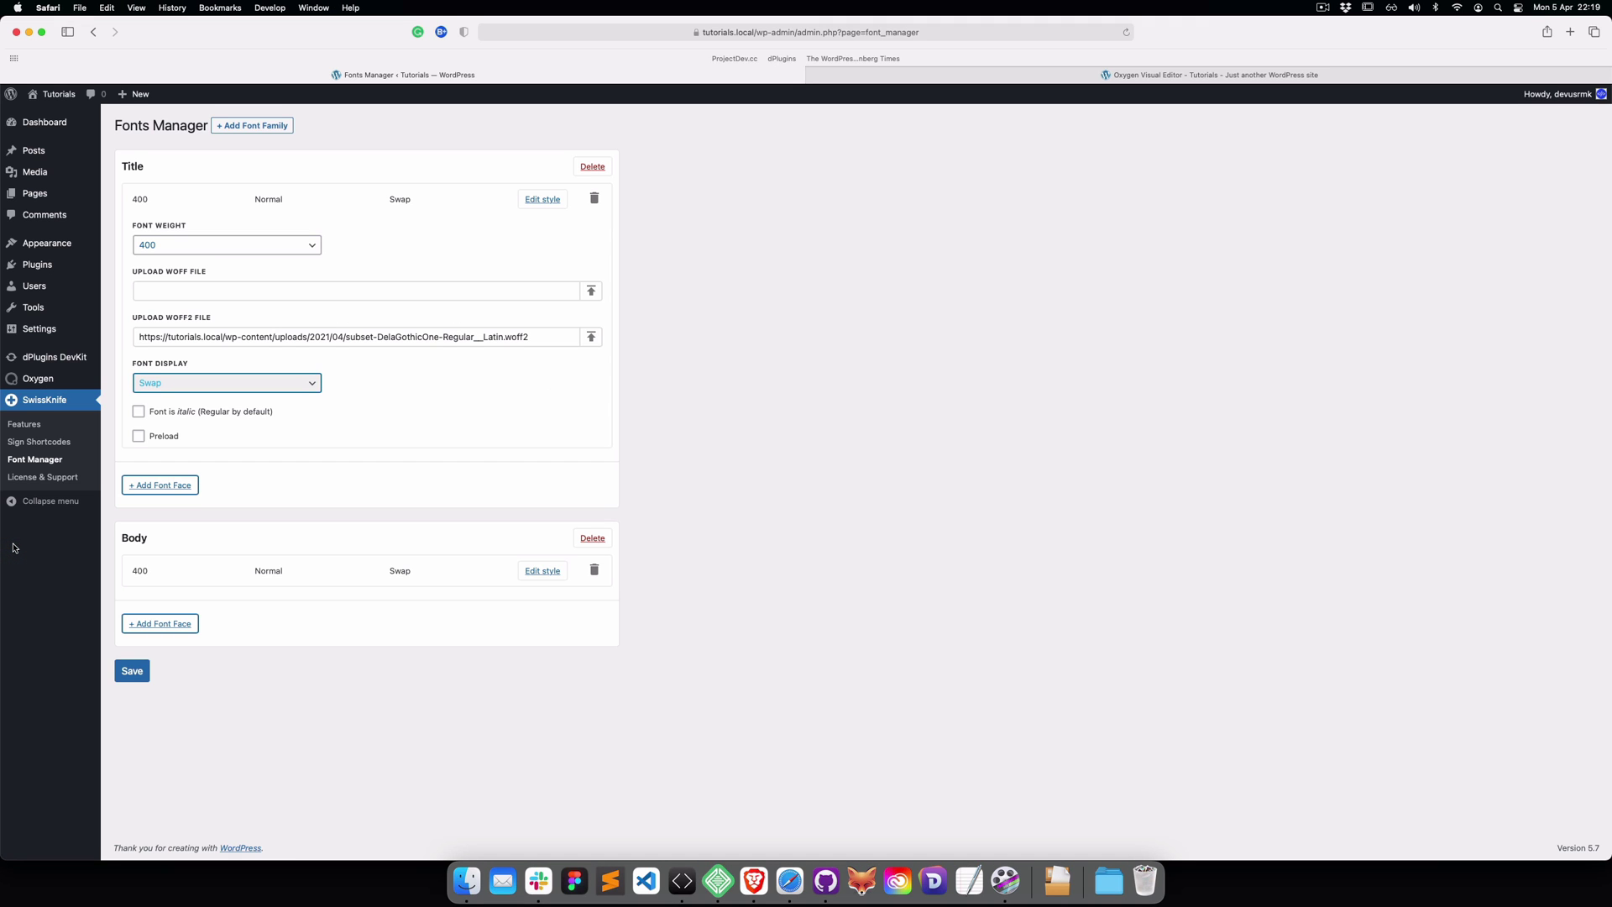
Step: Enable Preload on the Title font face and reload the post to observe the title font
{"action": "left_click", "coordinate": [138, 437]}
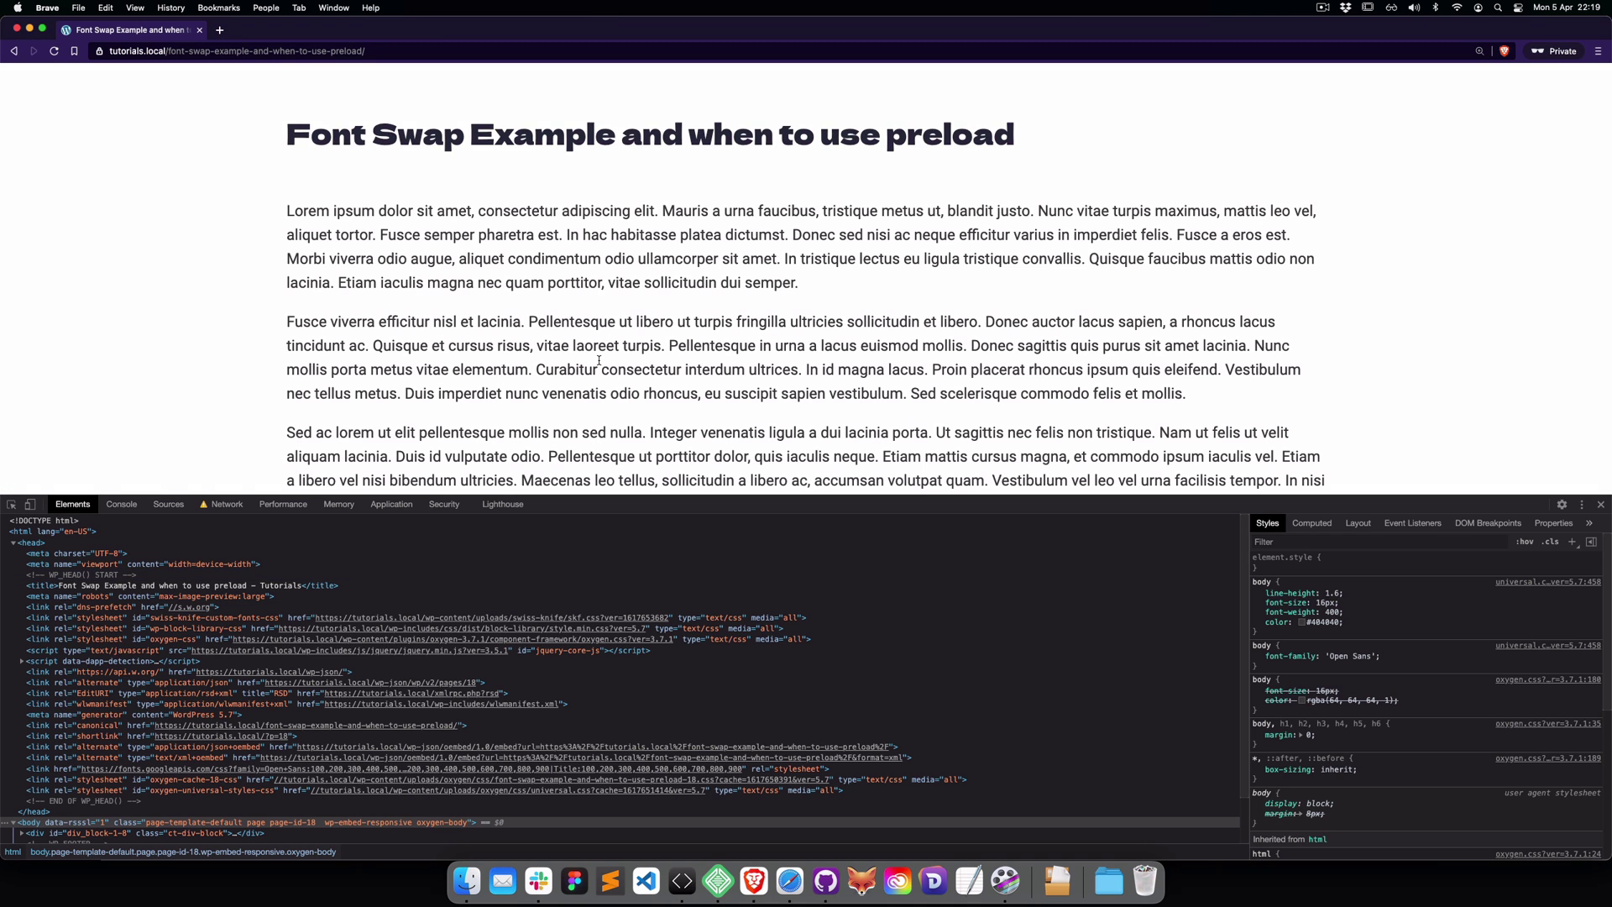
{"action": "key", "text": "super+r"}
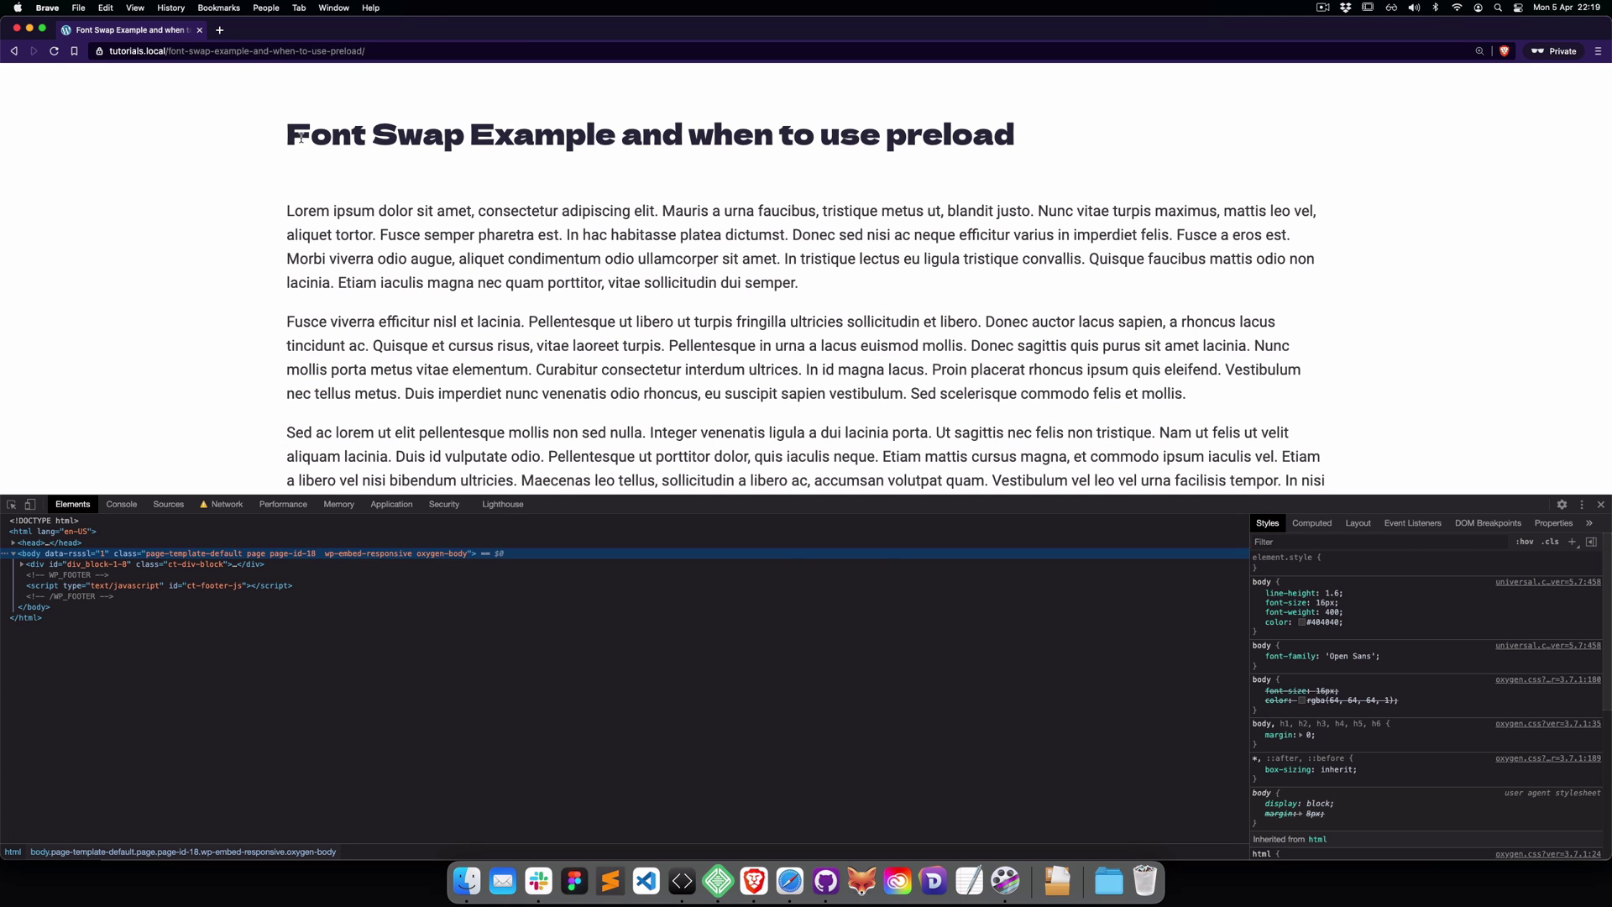
{"action": "left_click_drag", "start_coordinate": [284, 134], "coordinate": [1063, 134]}
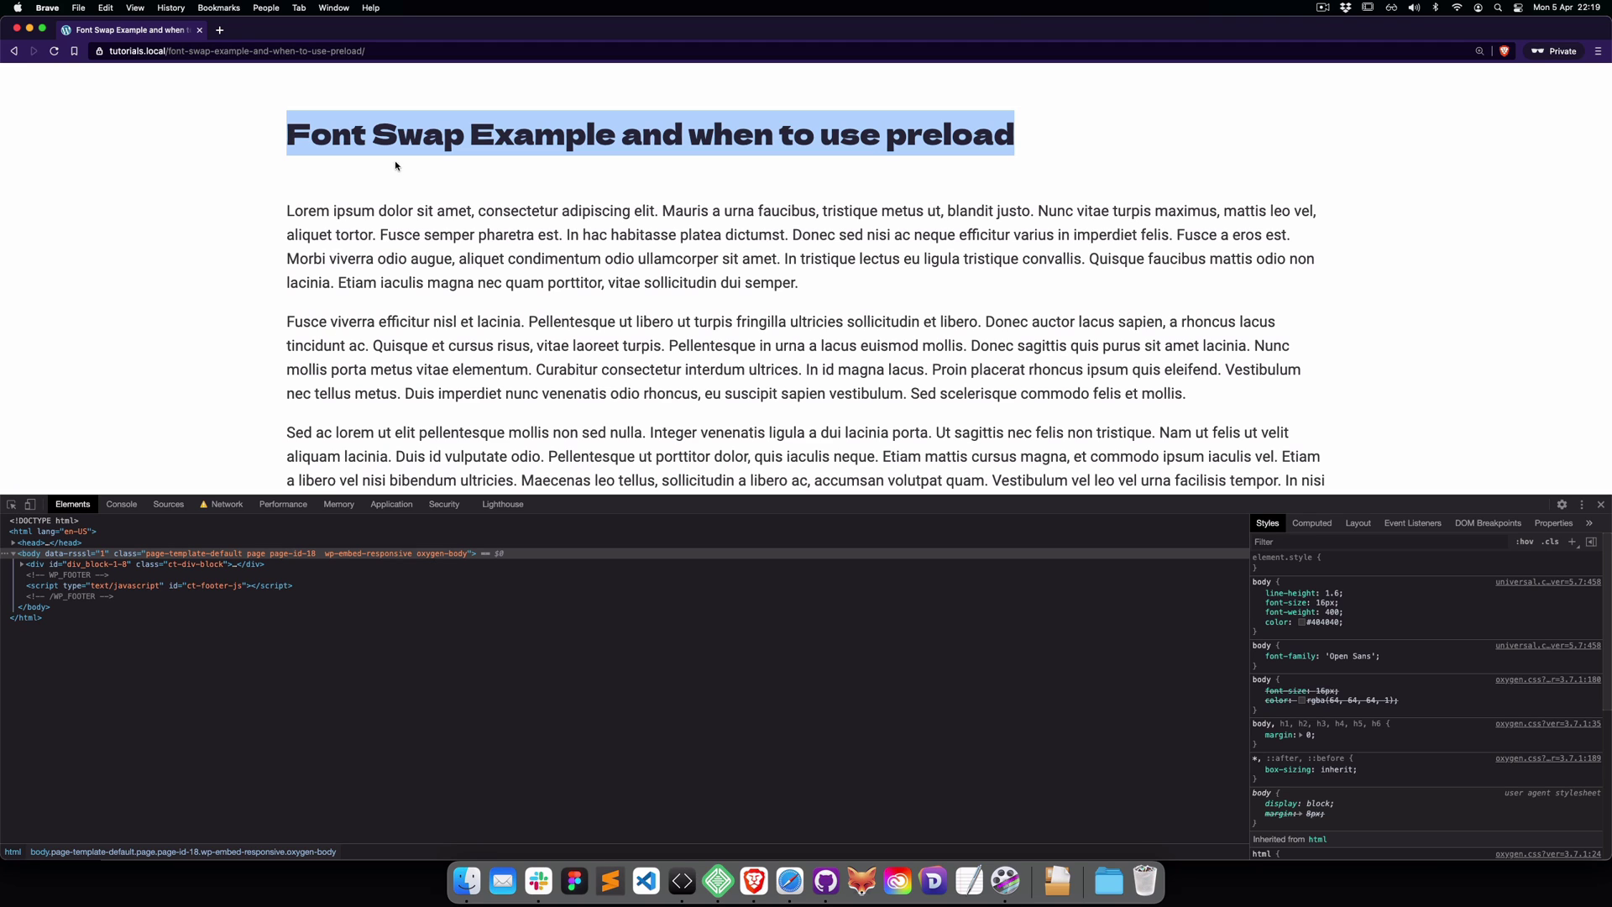
{"action": "left_click_drag", "start_coordinate": [286, 210], "coordinate": [835, 294]}
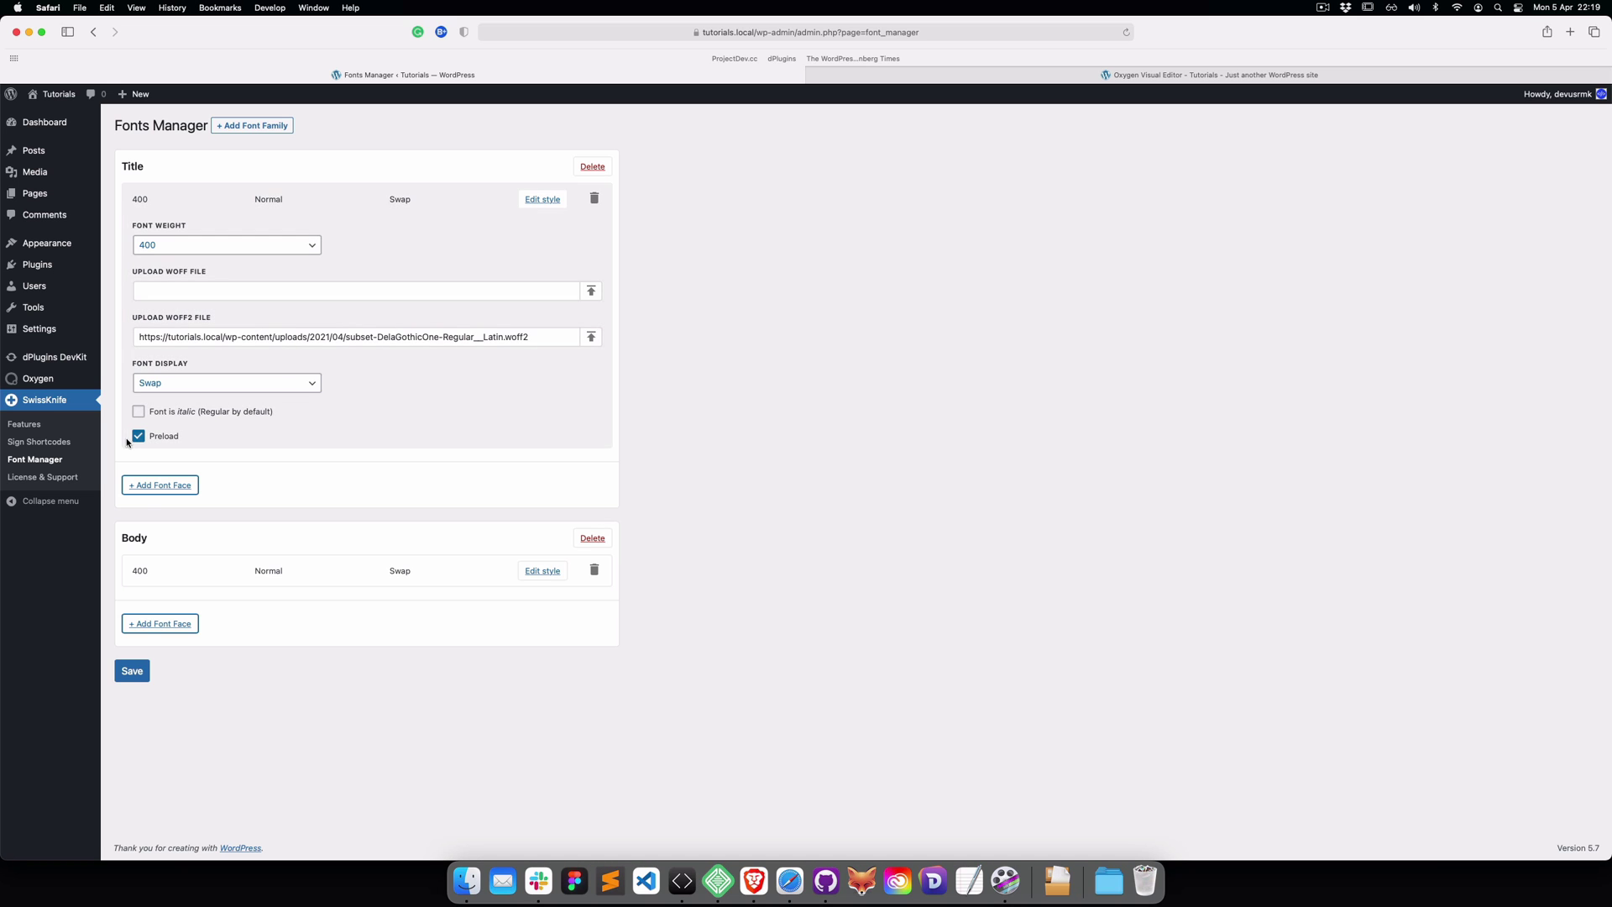
Step: Save the preload setting, reload the post, and inspect the head's subset-DelaGothicOne-Regular__Latin.woff2 preload link
{"action": "left_click", "coordinate": [133, 671]}
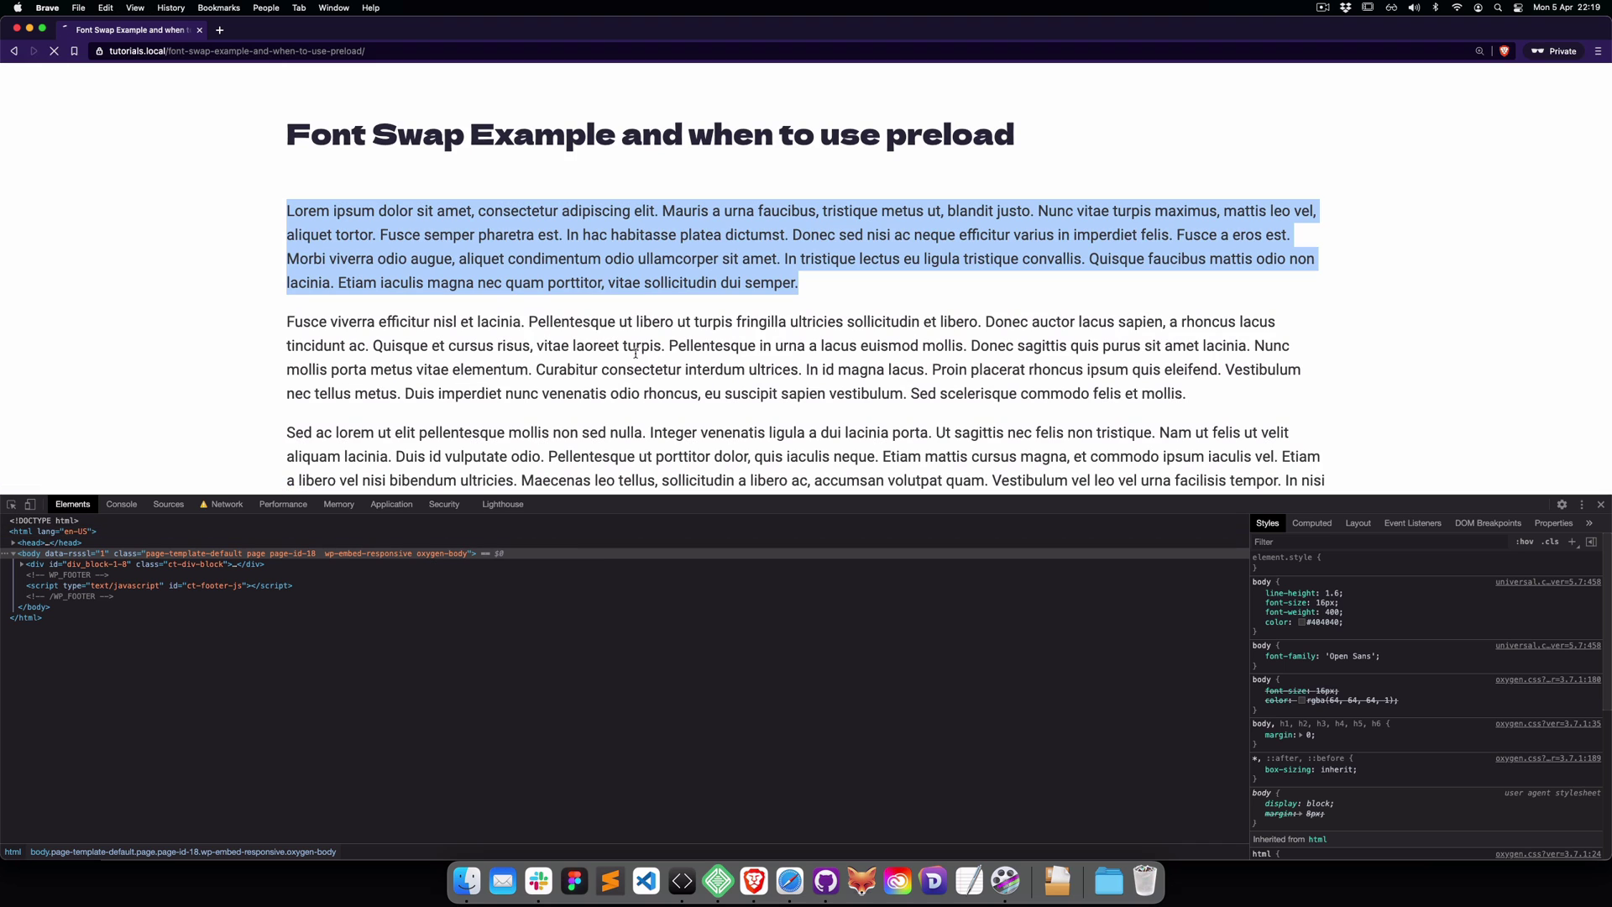
{"action": "key", "text": "super+r"}
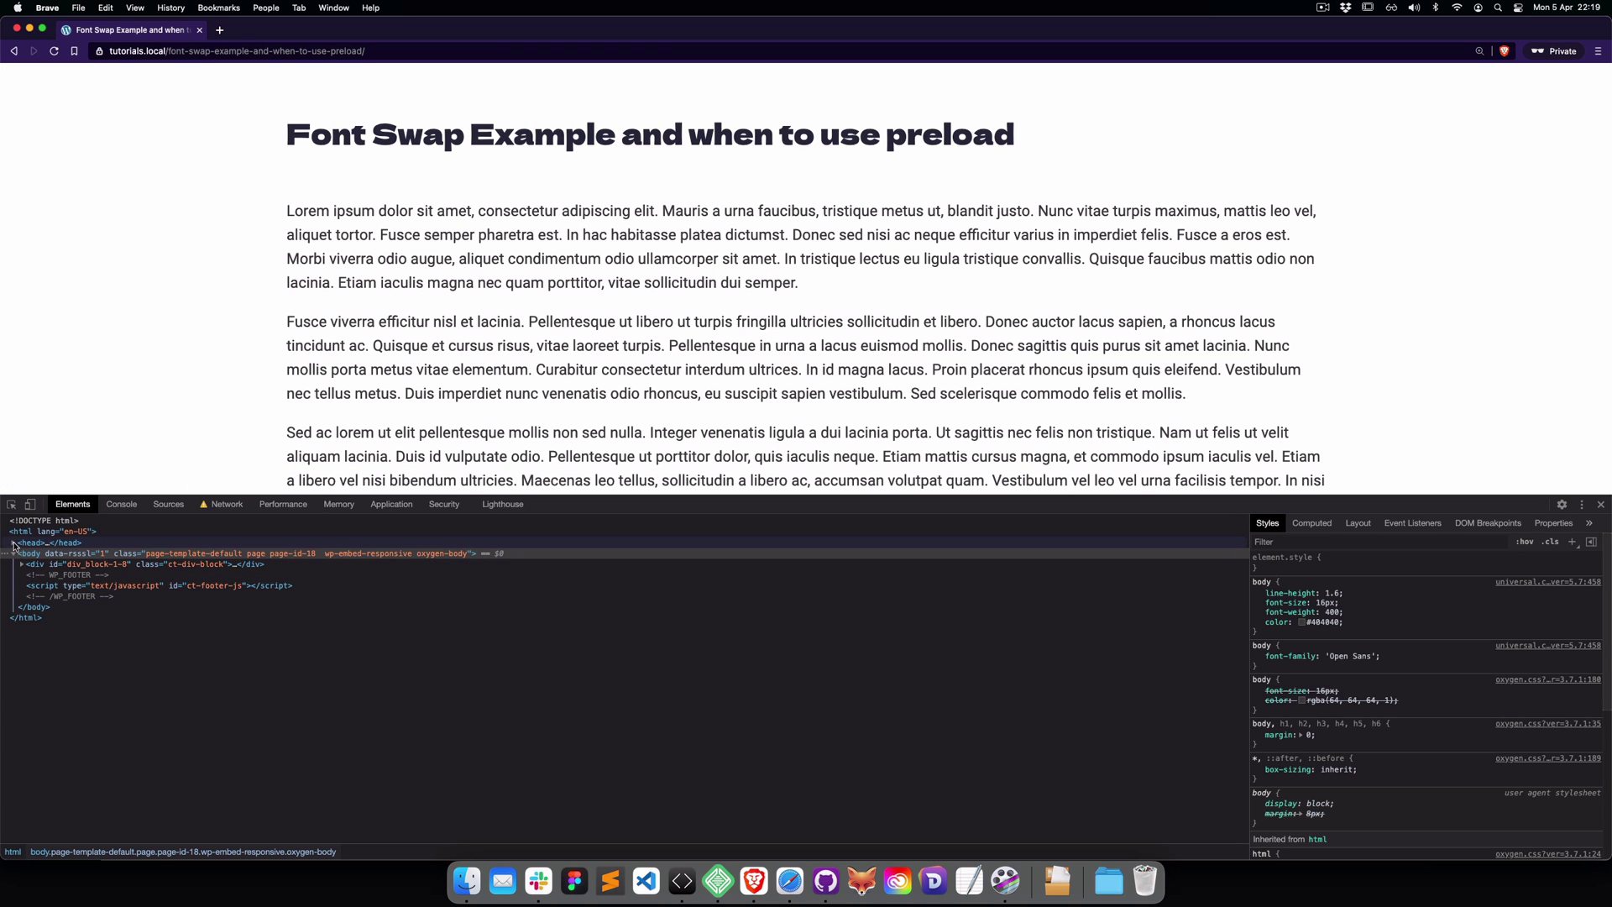
{"action": "left_click", "coordinate": [13, 544]}
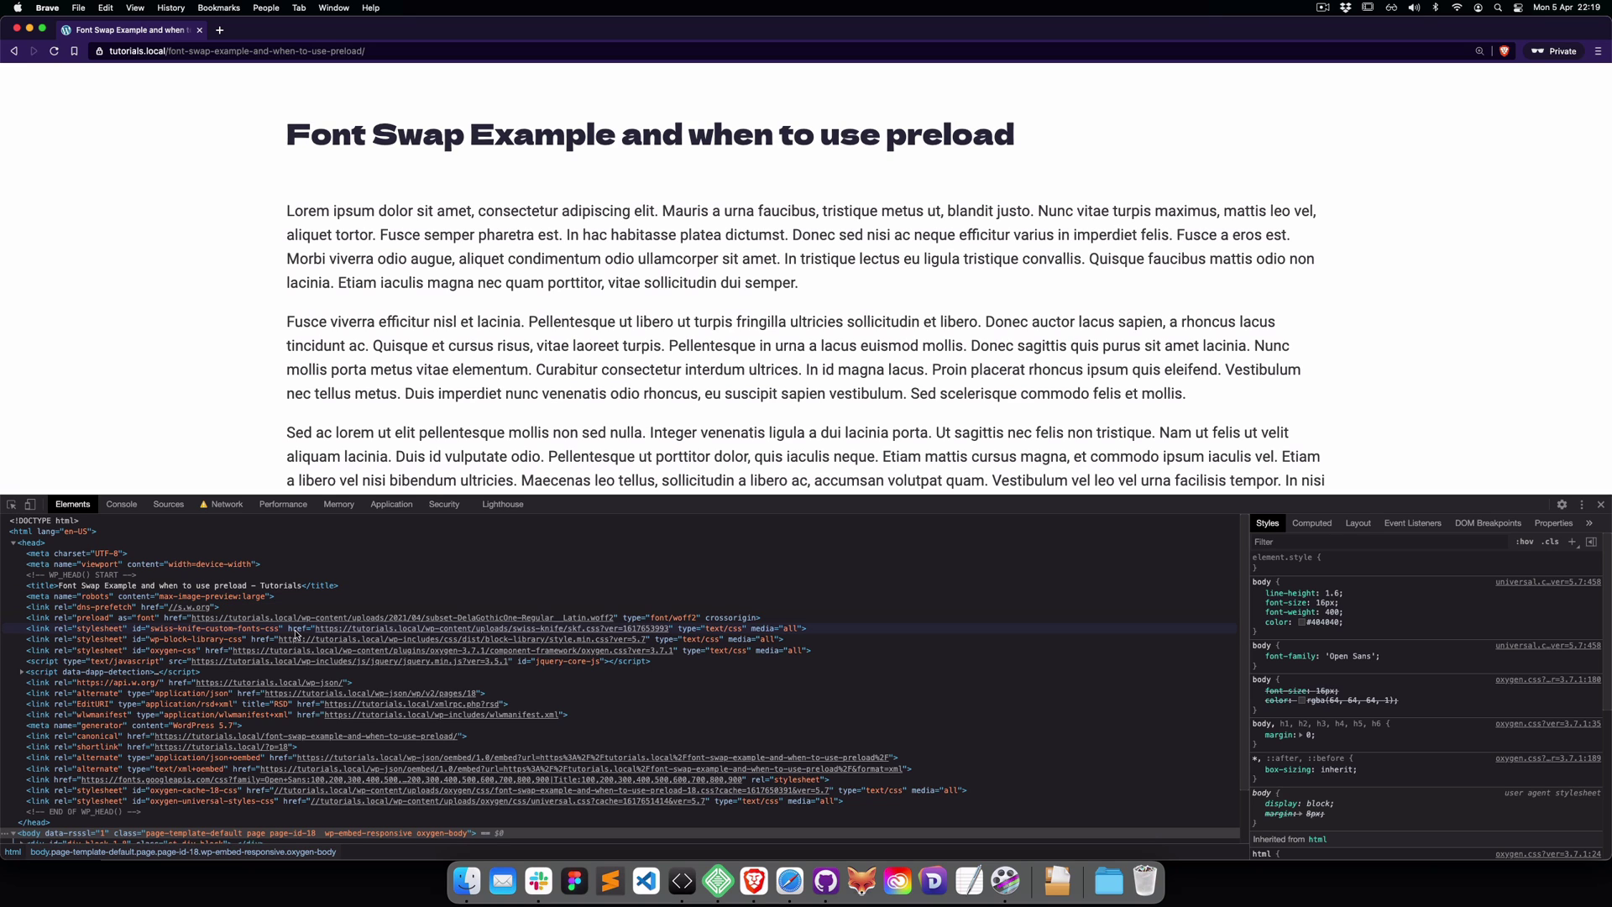
{"action": "left_click", "coordinate": [97, 619]}
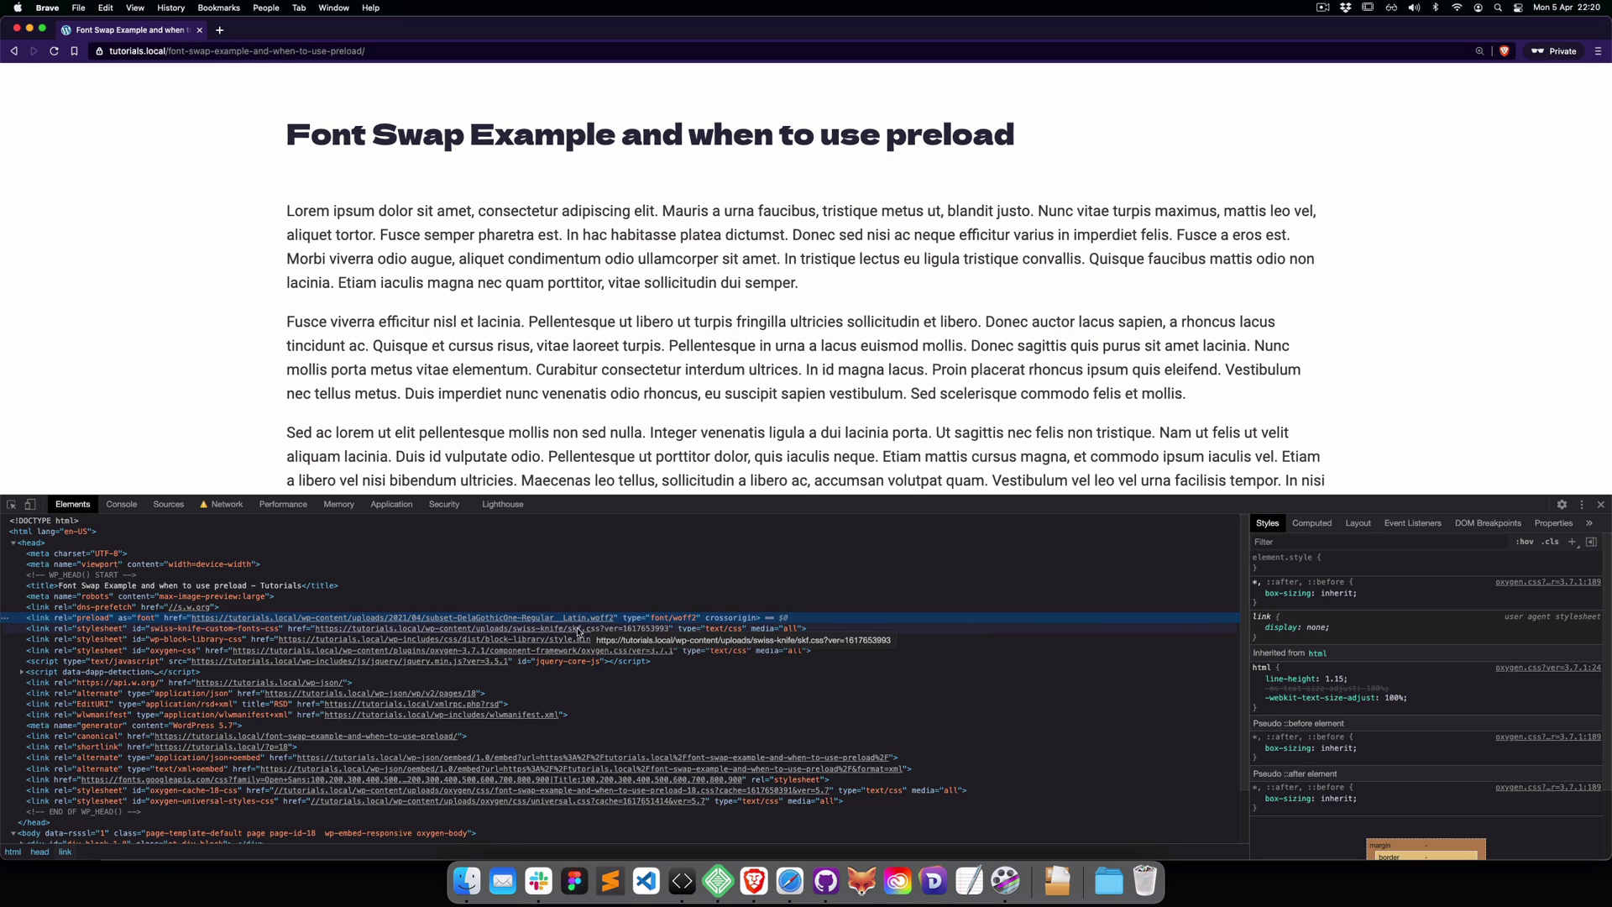
{"action": "scroll", "coordinate": [512, 690], "scroll_direction": "down", "scroll_amount": 3}
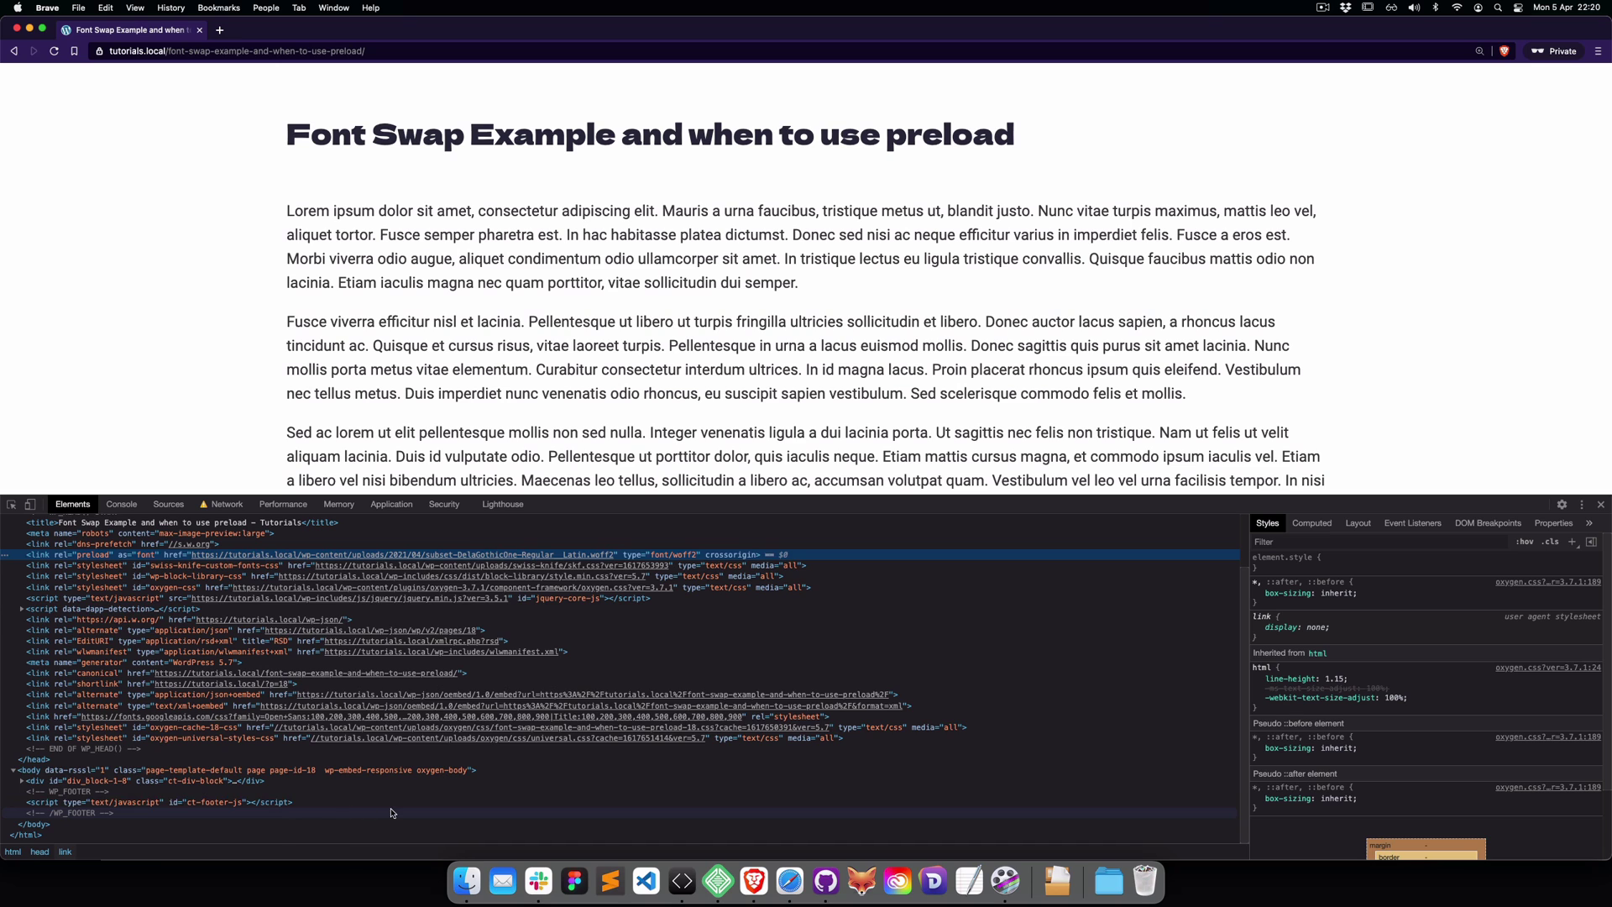
{"action": "scroll", "coordinate": [395, 812], "scroll_direction": "up", "scroll_amount": 3}
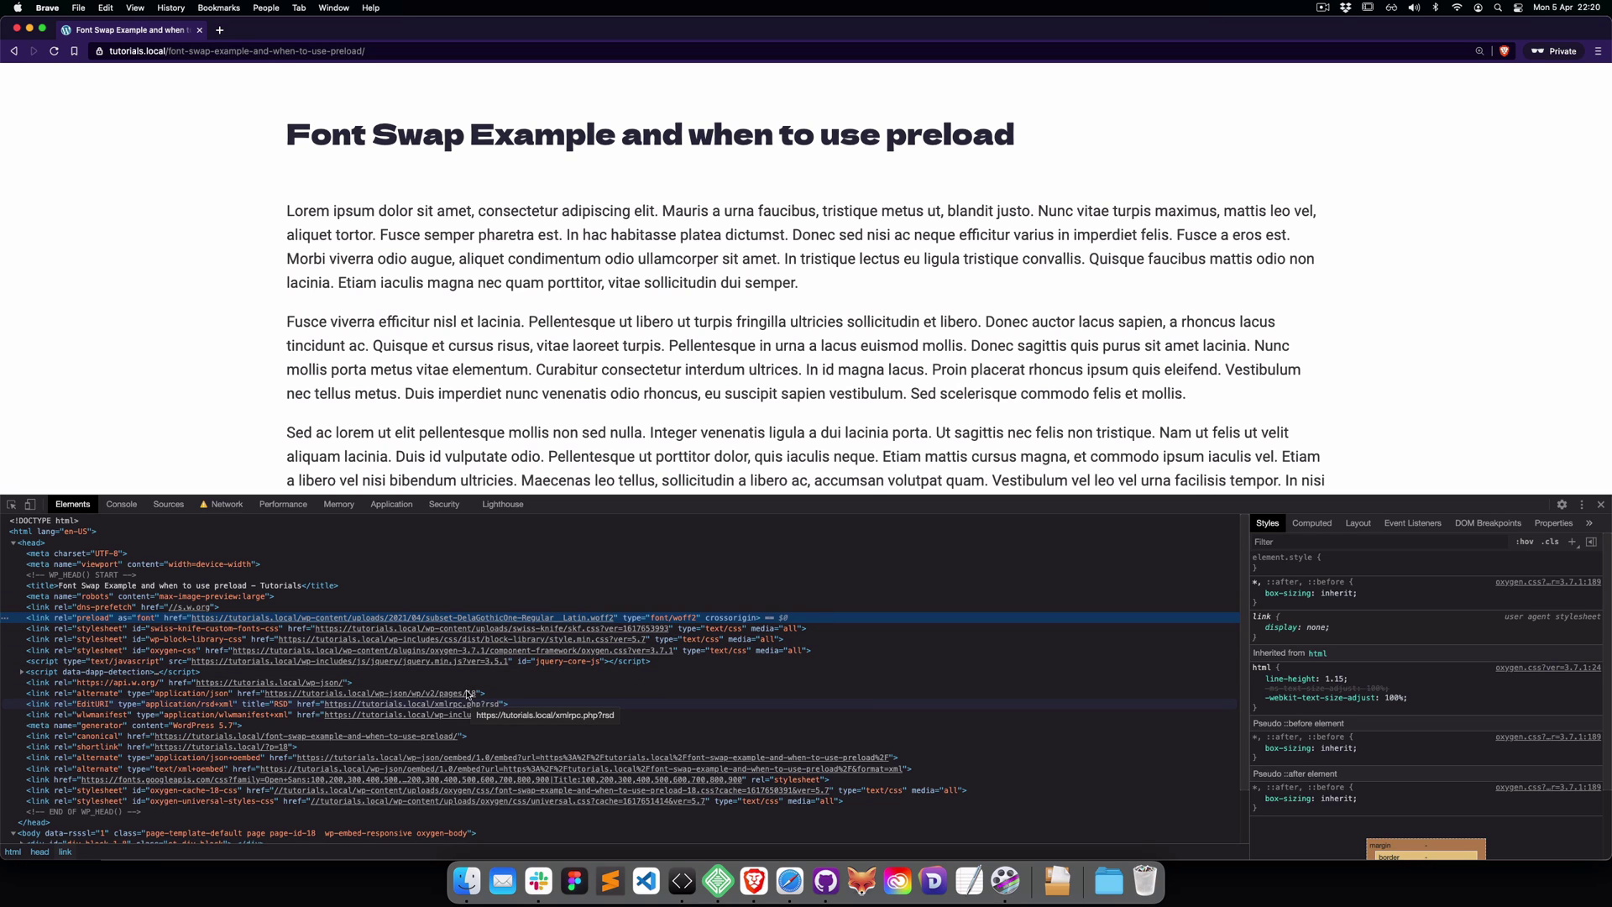
{"action": "left_click", "coordinate": [565, 386]}
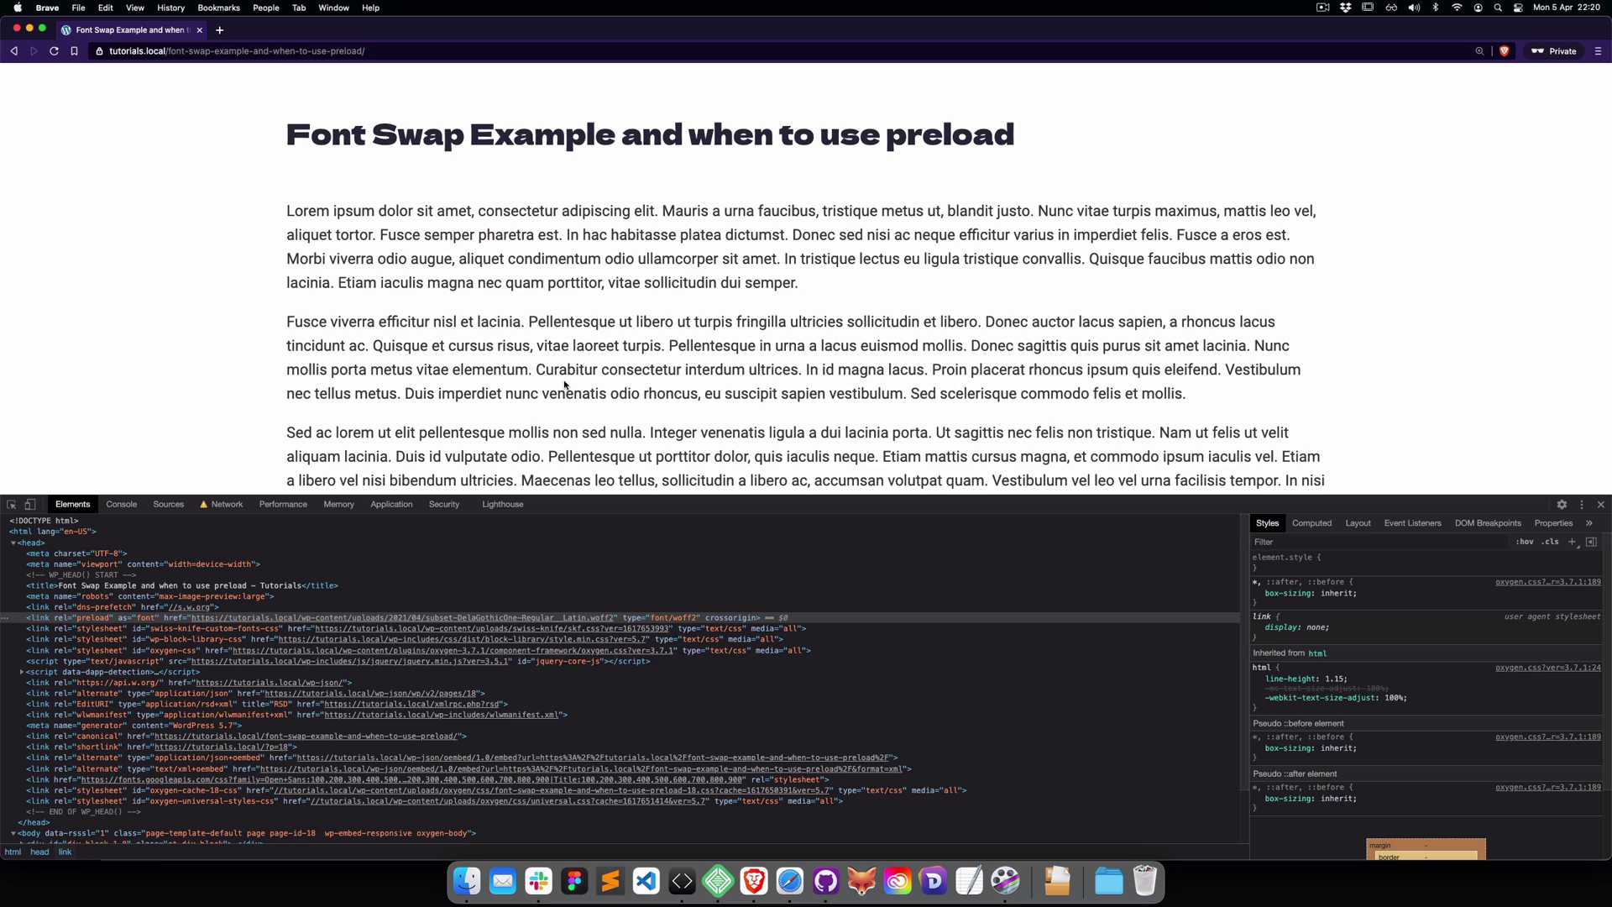